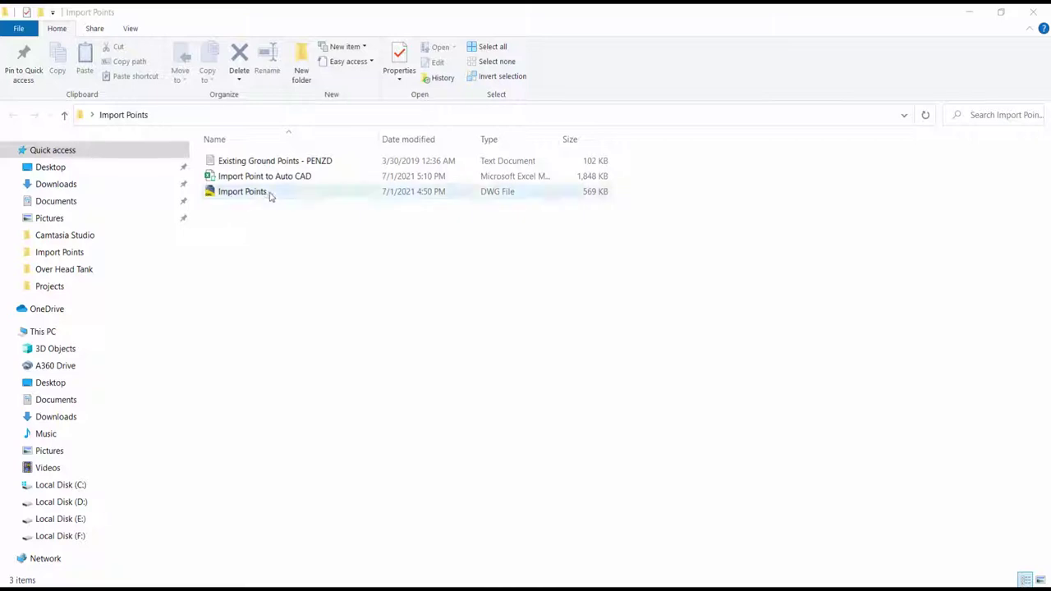
Open Import Points.dwg from the Import Points folder in AutoCAD 2016
{"action": "left_click", "coordinate": [264, 192]}
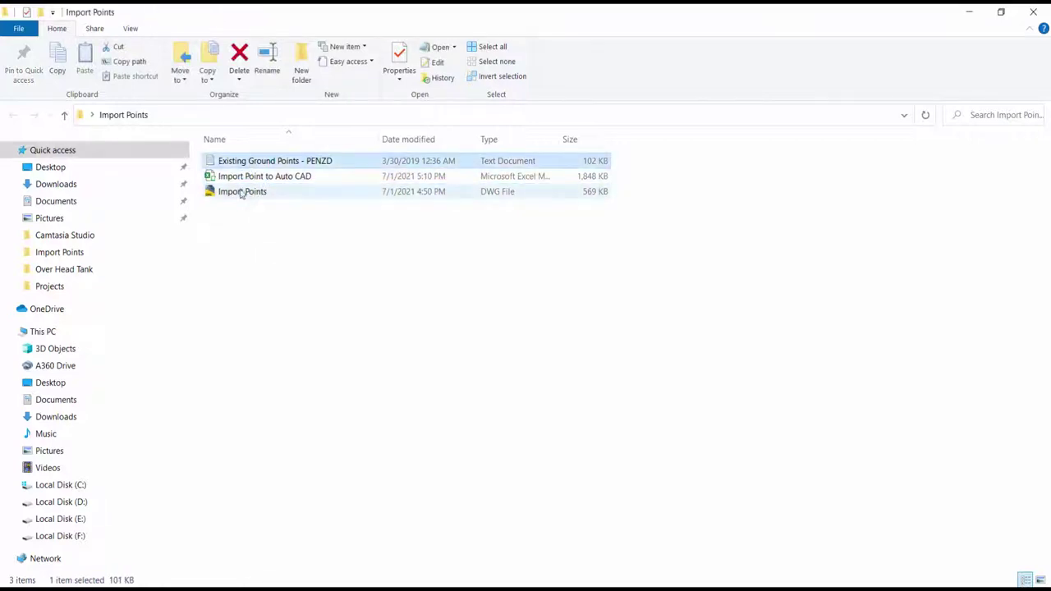
{"action": "left_click", "coordinate": [246, 194]}
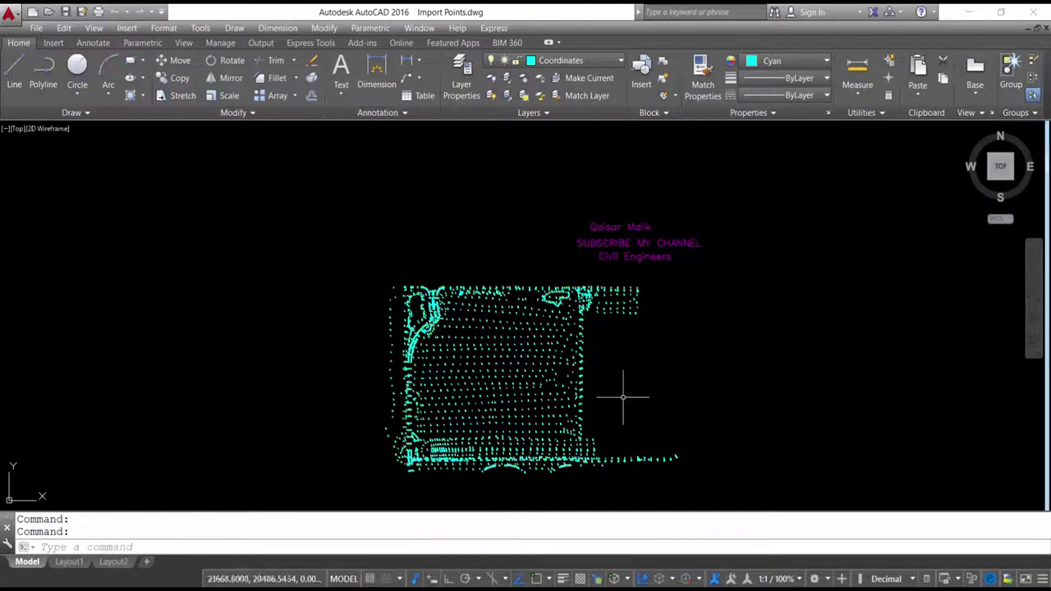
Zoom around the drawing to inspect the survey point labels, and check the layer list
{"action": "scroll", "coordinate": [415, 300], "scroll_direction": "up", "scroll_amount": 2}
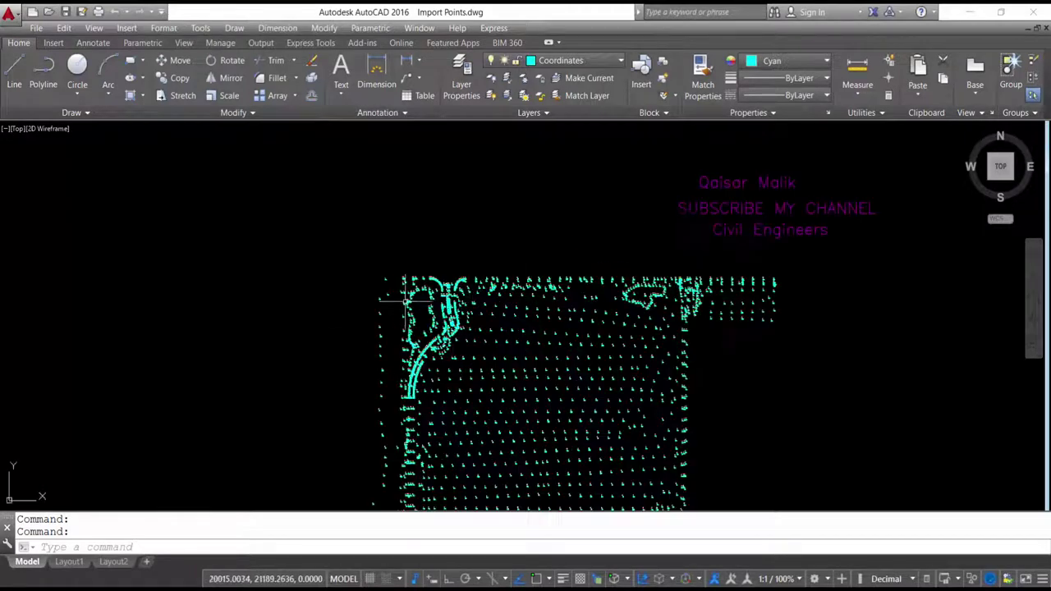
{"action": "scroll", "coordinate": [274, 277], "scroll_direction": "up", "scroll_amount": 2}
{"action": "scroll", "coordinate": [275, 277], "scroll_direction": "up", "scroll_amount": 2}
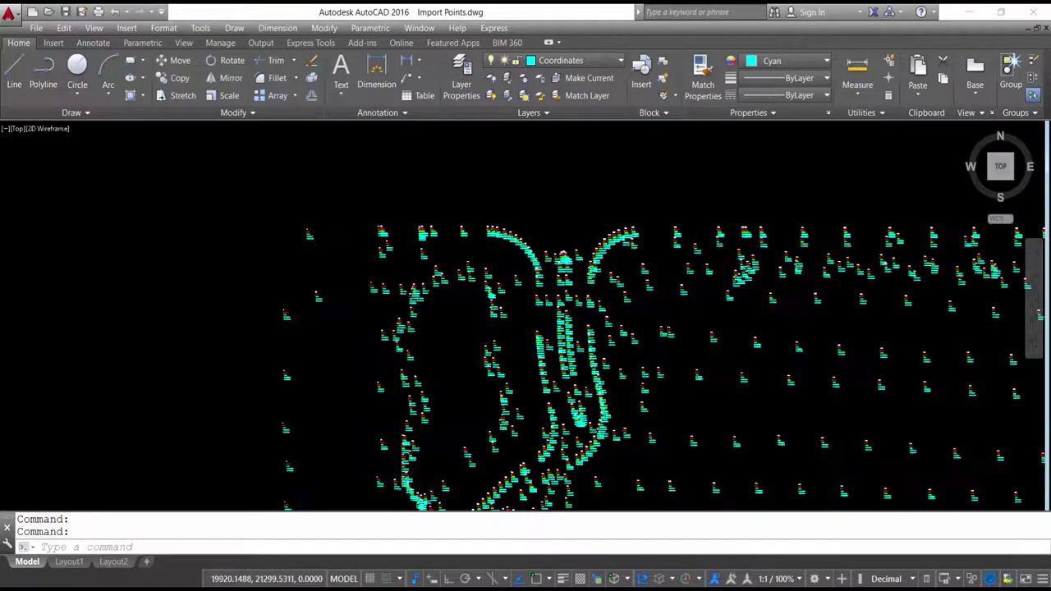
{"action": "scroll", "coordinate": [305, 225], "scroll_direction": "up", "scroll_amount": 3}
{"action": "scroll", "coordinate": [308, 206], "scroll_direction": "up", "scroll_amount": 1}
{"action": "scroll", "coordinate": [259, 259], "scroll_direction": "up", "scroll_amount": 6}
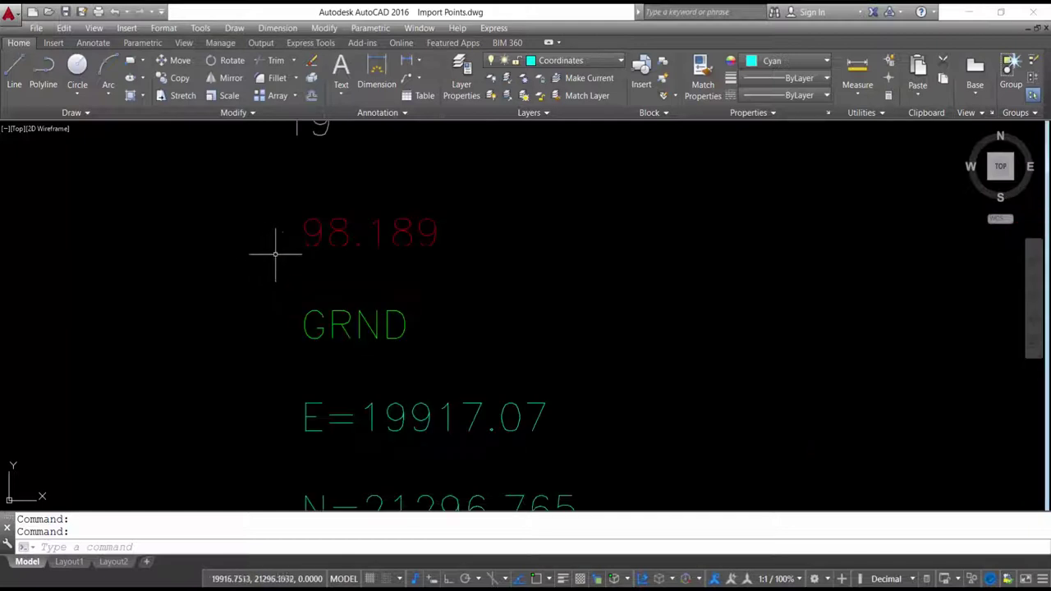
{"action": "left_click", "coordinate": [290, 233]}
{"action": "left_click", "coordinate": [363, 211]}
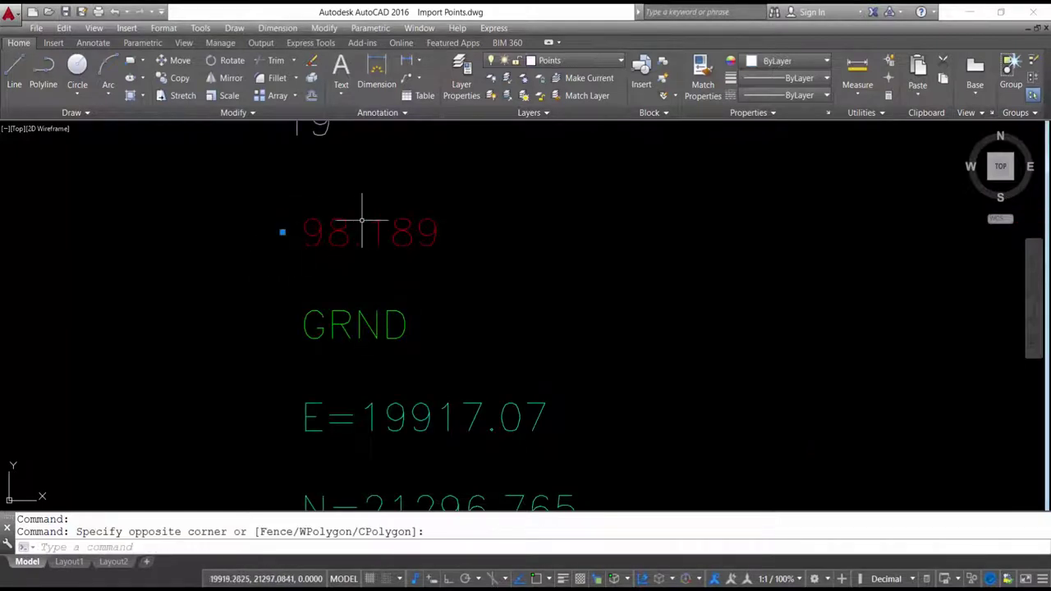
{"action": "key", "text": "Escape"}
{"action": "left_click", "coordinate": [325, 232]}
{"action": "key", "text": "Escape"}
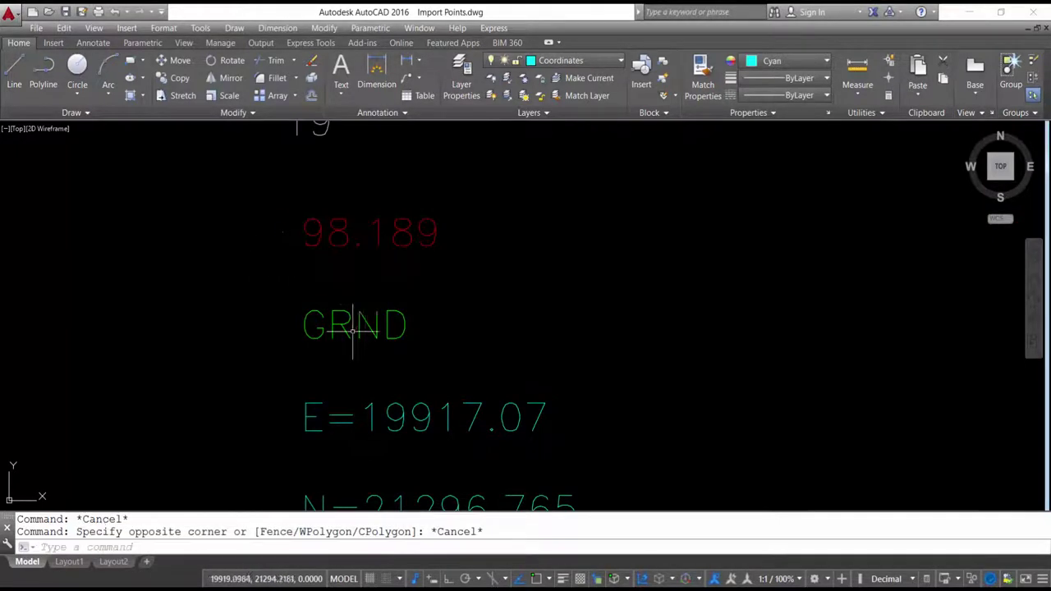
{"action": "scroll", "coordinate": [350, 327], "scroll_direction": "down", "scroll_amount": 4}
{"action": "scroll", "coordinate": [365, 328], "scroll_direction": "down", "scroll_amount": 3}
{"action": "scroll", "coordinate": [770, 345], "scroll_direction": "down", "scroll_amount": 2}
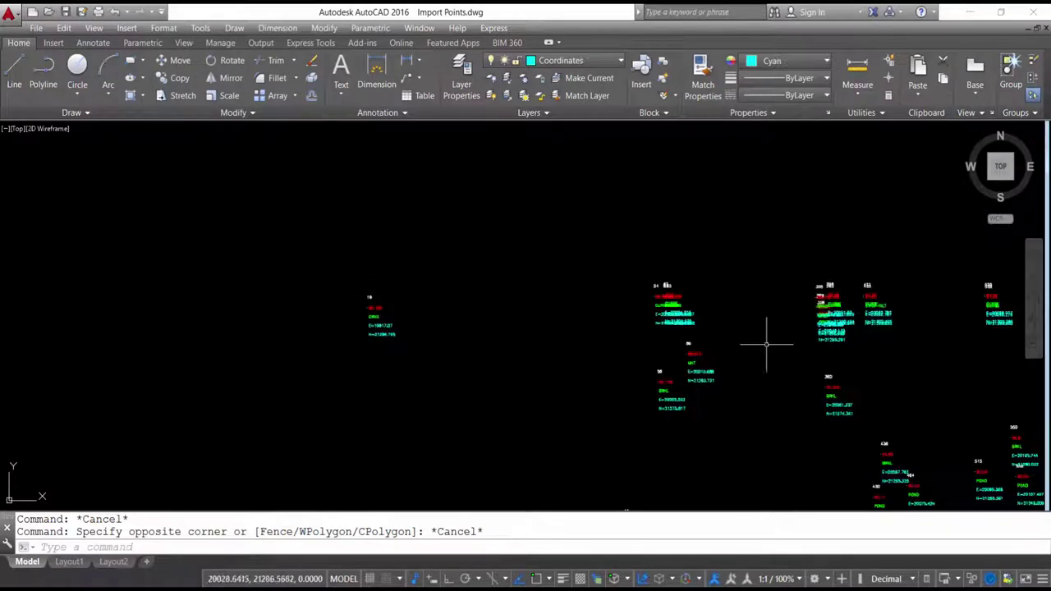
{"action": "scroll", "coordinate": [556, 251], "scroll_direction": "down", "scroll_amount": 2}
{"action": "scroll", "coordinate": [704, 228], "scroll_direction": "up", "scroll_amount": 2}
{"action": "scroll", "coordinate": [646, 165], "scroll_direction": "up", "scroll_amount": 2}
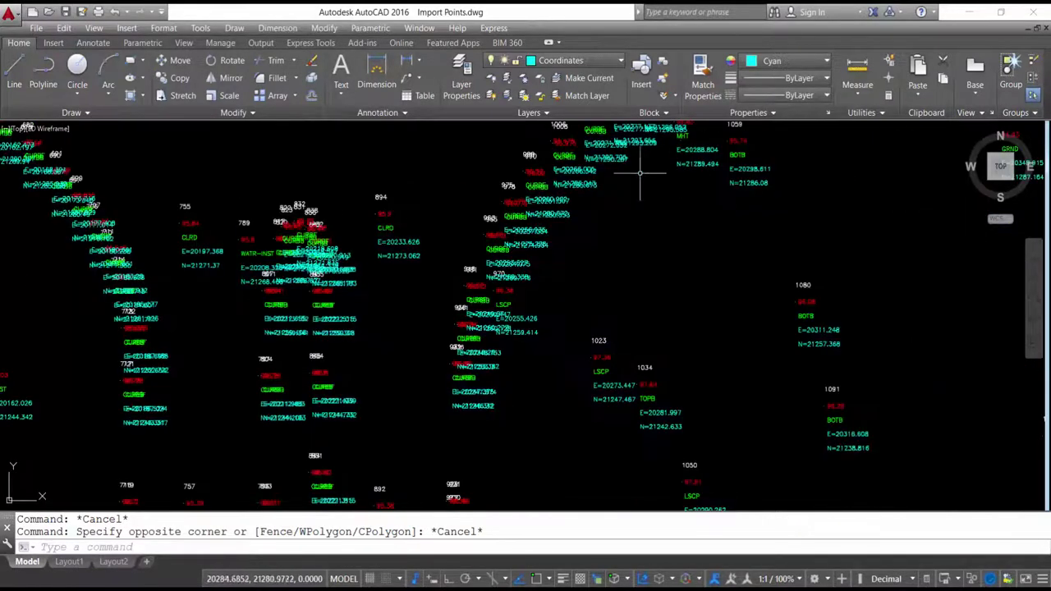
{"action": "scroll", "coordinate": [667, 264], "scroll_direction": "up", "scroll_amount": 1}
{"action": "scroll", "coordinate": [667, 263], "scroll_direction": "down", "scroll_amount": 5}
{"action": "scroll", "coordinate": [610, 181], "scroll_direction": "up", "scroll_amount": 6}
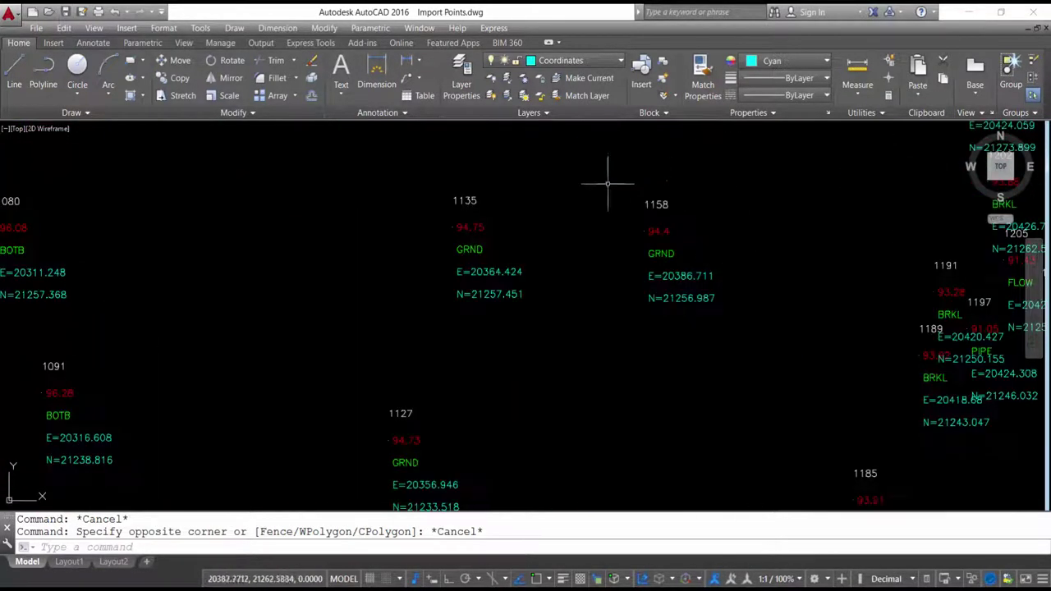
{"action": "scroll", "coordinate": [482, 271], "scroll_direction": "down", "scroll_amount": 5}
{"action": "scroll", "coordinate": [676, 235], "scroll_direction": "down", "scroll_amount": 2}
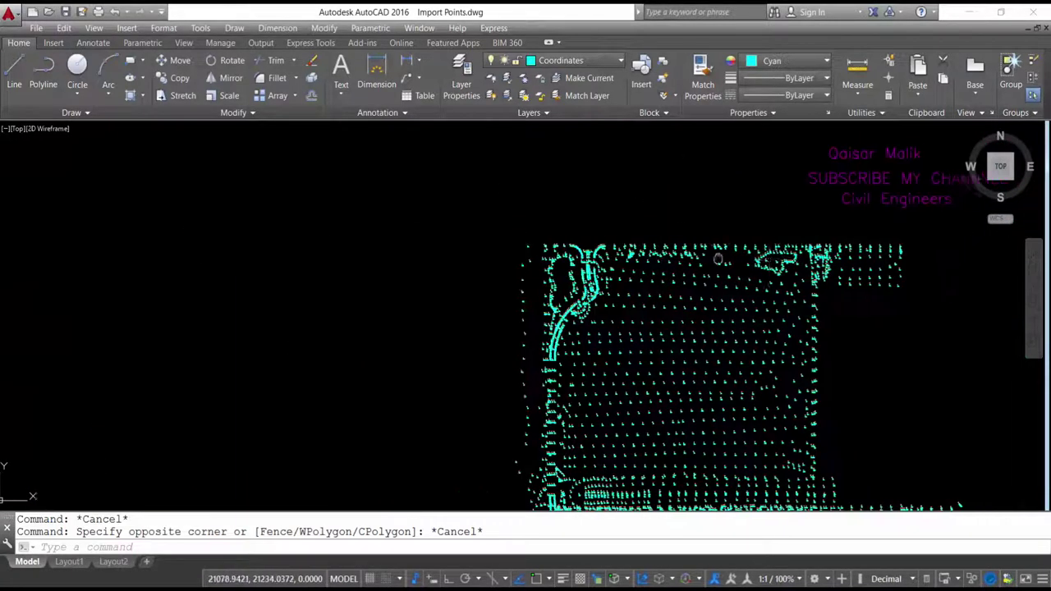
{"action": "scroll", "coordinate": [469, 235], "scroll_direction": "up", "scroll_amount": 2}
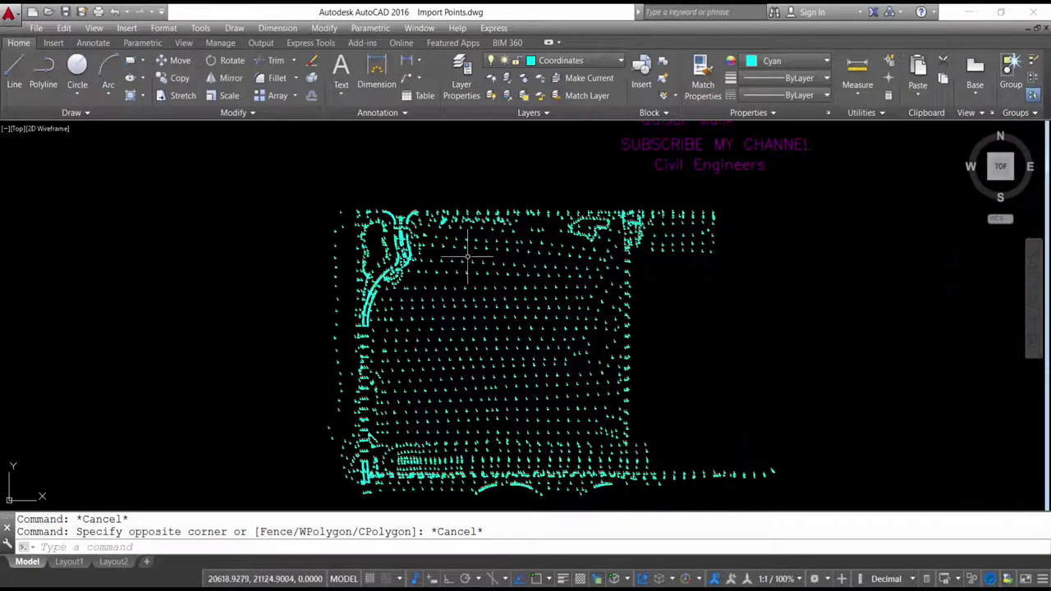
{"action": "left_click", "coordinate": [559, 60]}
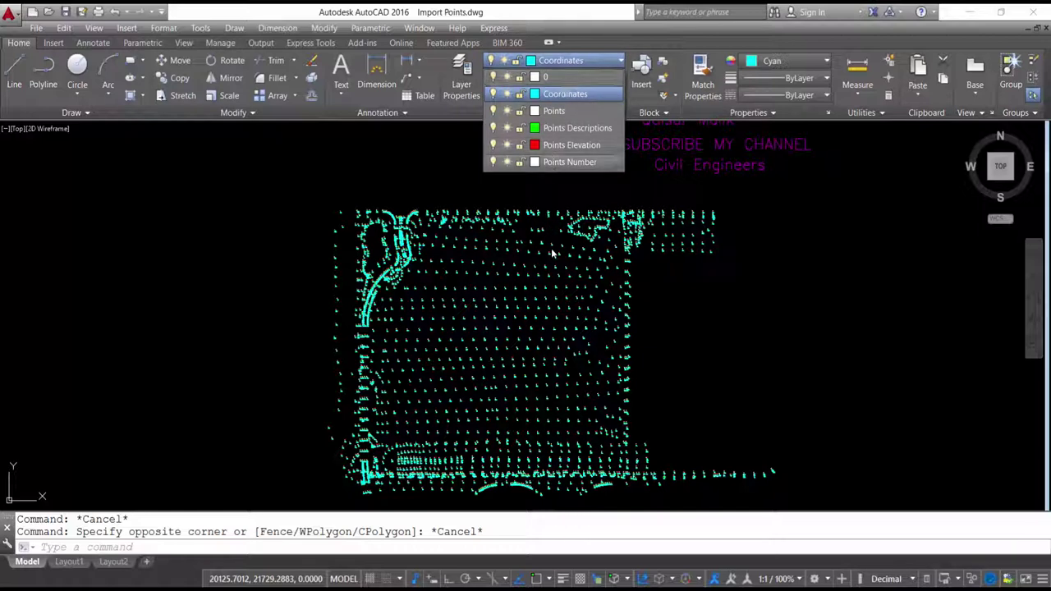
{"action": "left_click_drag", "start_coordinate": [477, 354], "coordinate": [469, 408]}
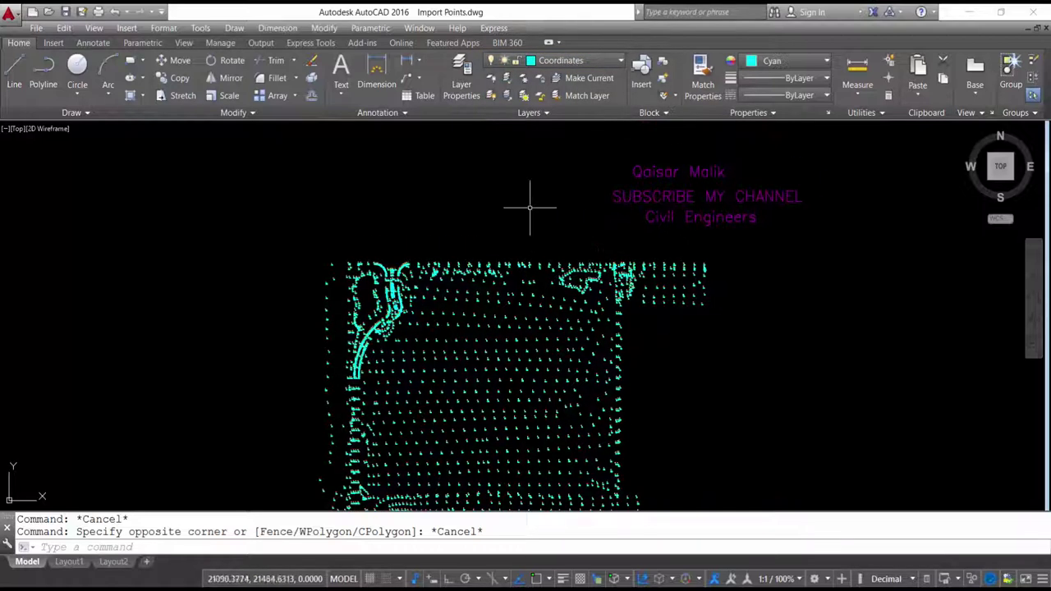
Open the Import Point to Auto CAD.xlsm workbook from the Import Points folder
{"action": "left_click_drag", "start_coordinate": [586, 364], "coordinate": [591, 334]}
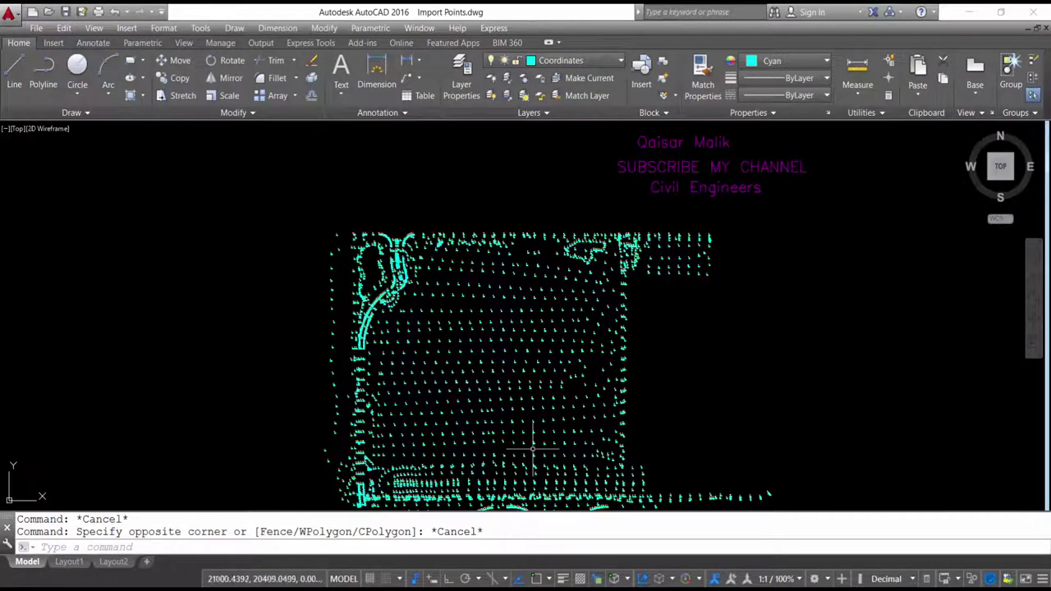
{"action": "left_click", "coordinate": [395, 552]}
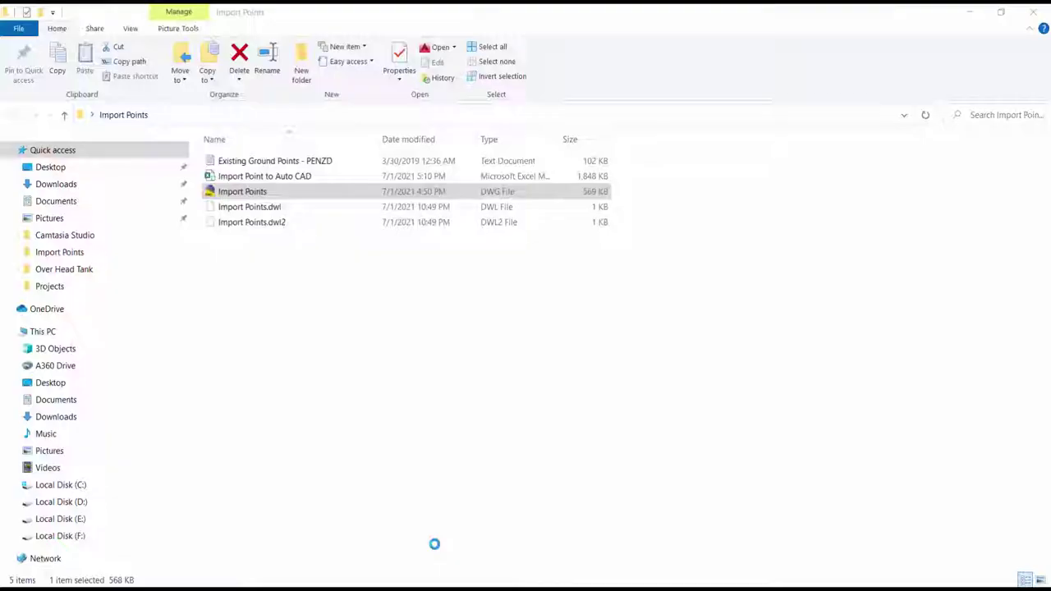
{"action": "left_click", "coordinate": [244, 177]}
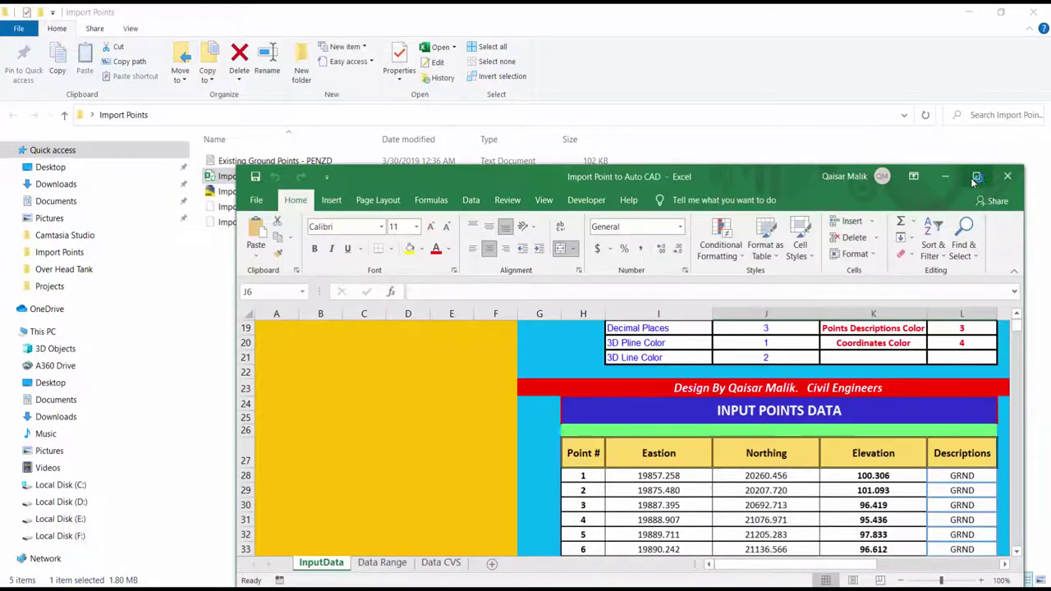
Maximize the Excel window and scroll to the top of the InputData sheet
{"action": "left_click", "coordinate": [979, 182]}
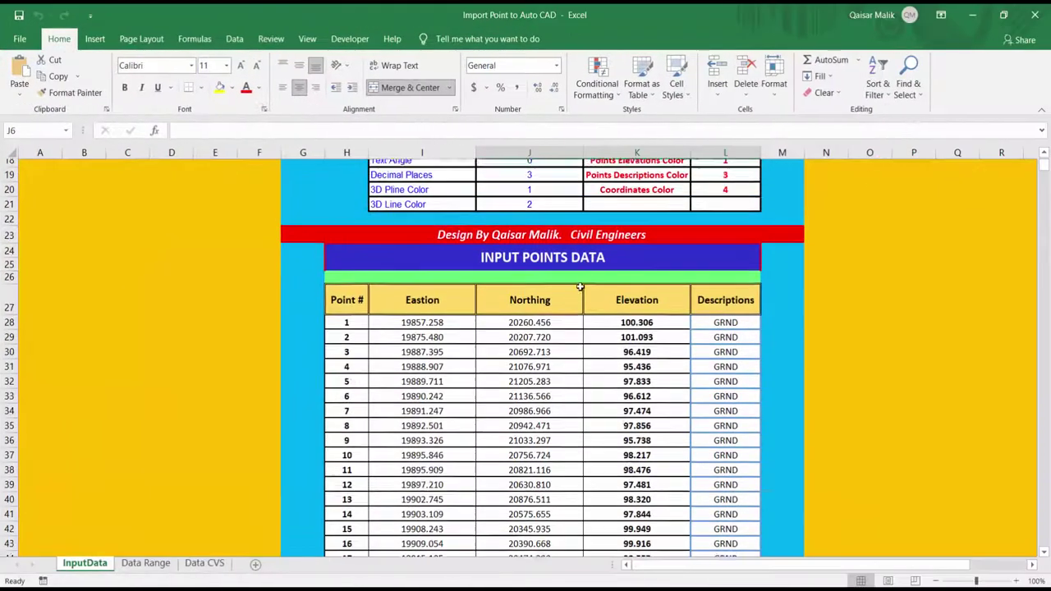
{"action": "scroll", "coordinate": [580, 286], "scroll_direction": "up", "scroll_amount": 6}
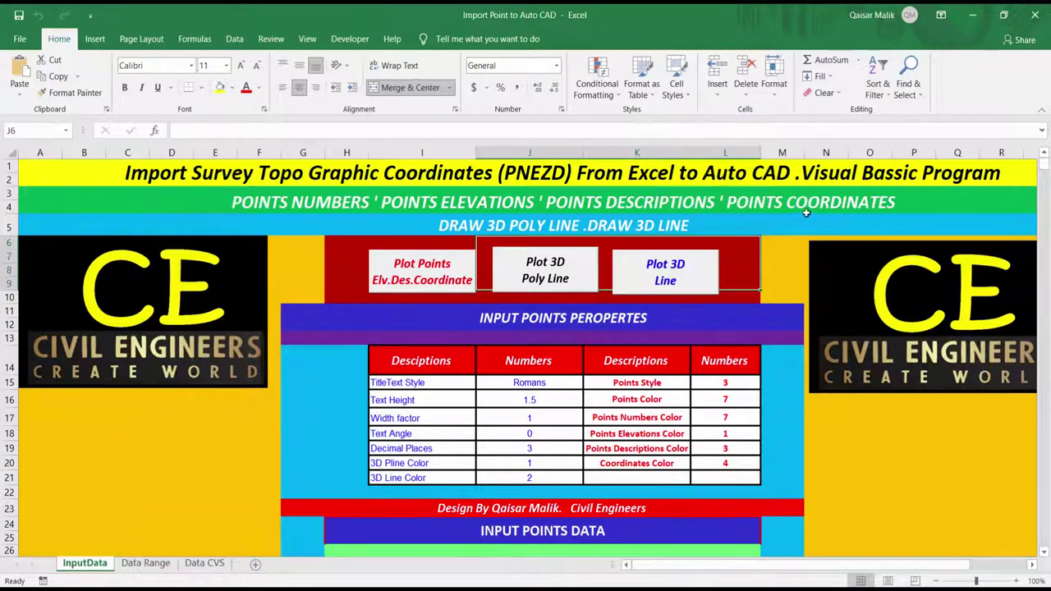
{"action": "left_click", "coordinate": [818, 415]}
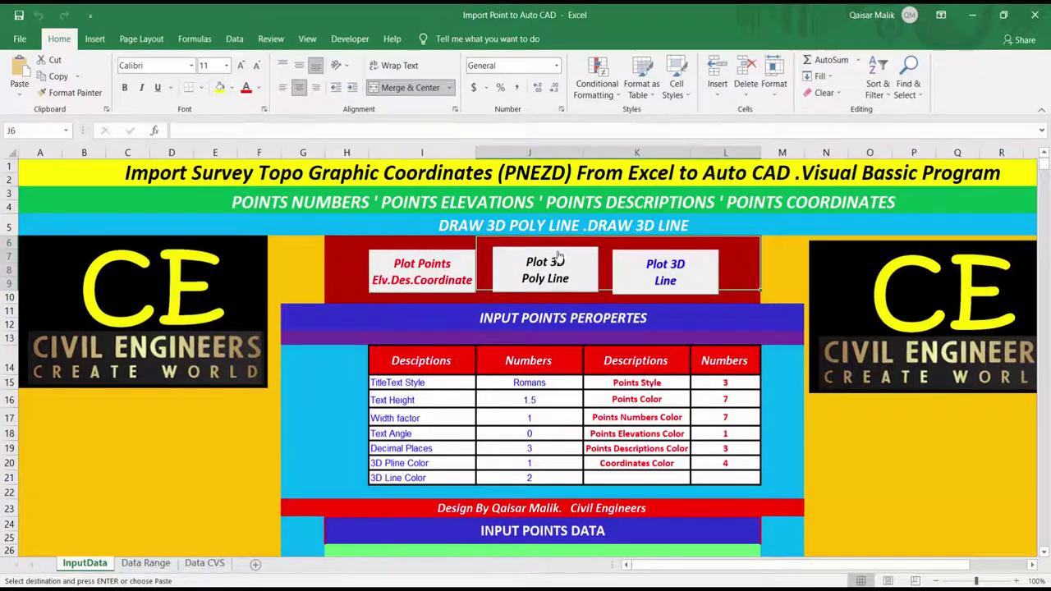
Look over the INPUT POINTS PROPERTIES table headers and the Romans text style
{"action": "scroll", "coordinate": [413, 359], "scroll_direction": "down", "scroll_amount": 1}
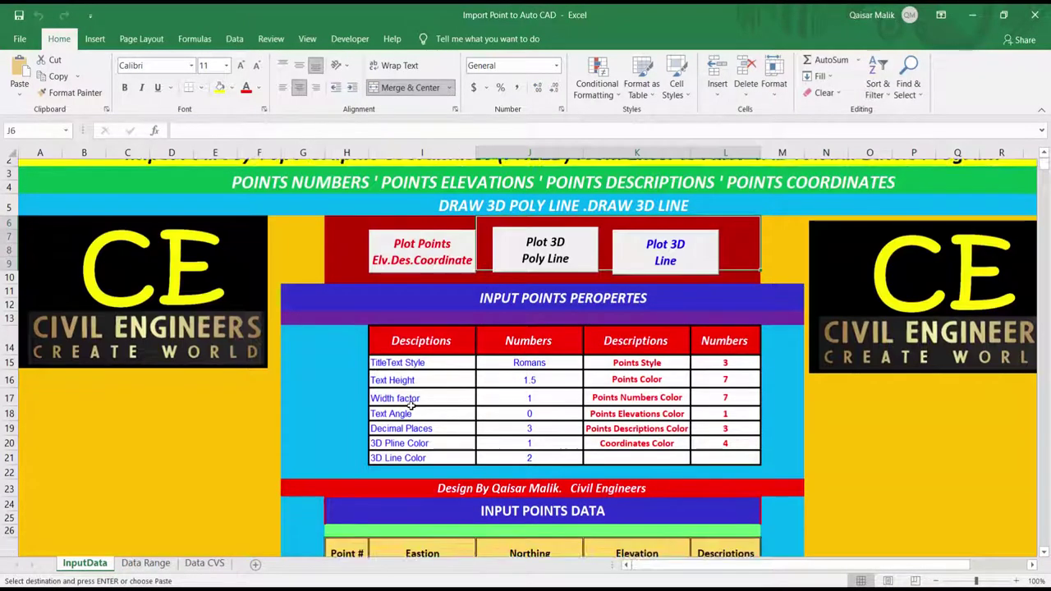
{"action": "scroll", "coordinate": [413, 359], "scroll_direction": "down", "scroll_amount": 1}
{"action": "left_click", "coordinate": [432, 310]}
{"action": "left_click", "coordinate": [518, 241]}
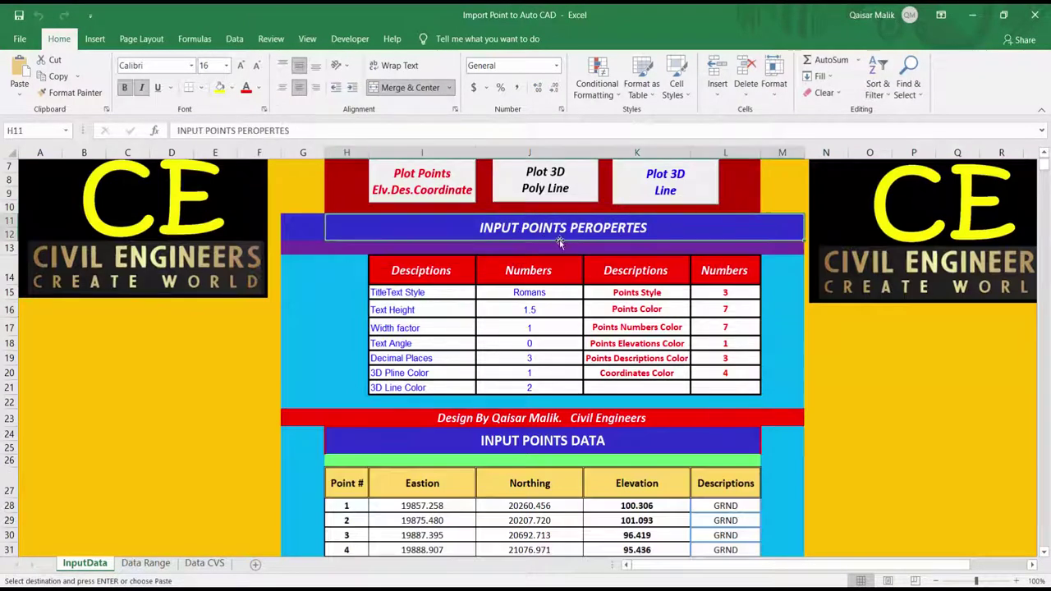
{"action": "left_click", "coordinate": [395, 277]}
{"action": "left_click", "coordinate": [529, 271]}
{"action": "left_click", "coordinate": [637, 271]}
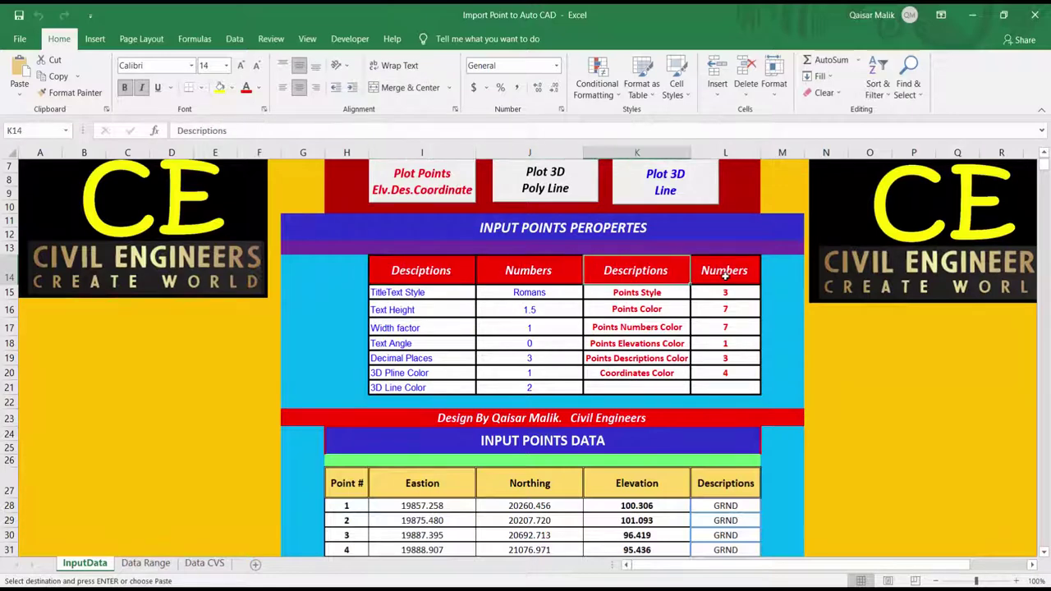
{"action": "left_click", "coordinate": [725, 276]}
{"action": "left_click", "coordinate": [460, 296]}
{"action": "left_click", "coordinate": [528, 299]}
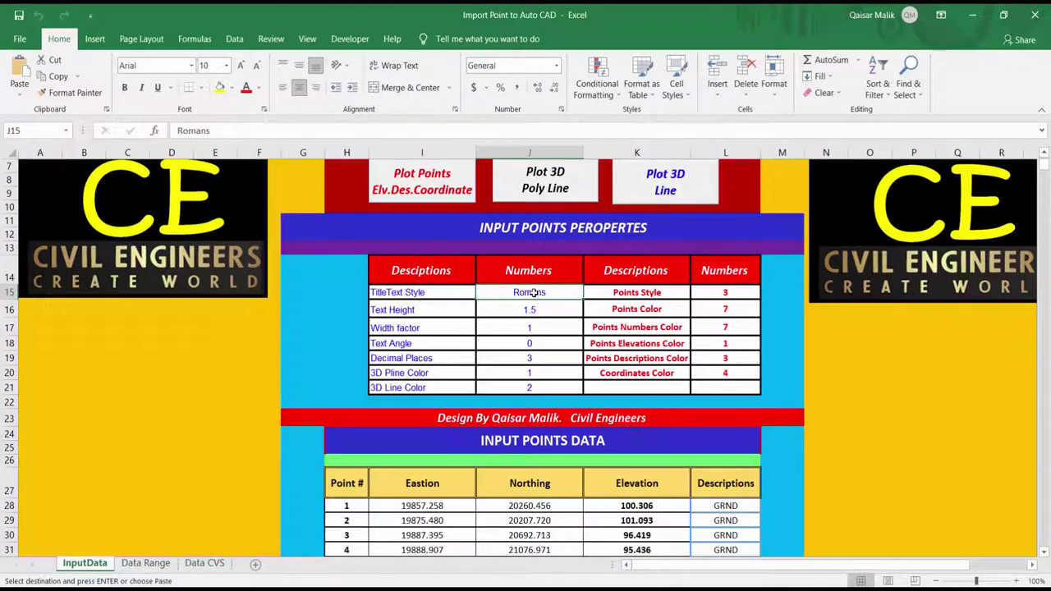
Set the Text Height to 1.75
{"action": "double_click", "coordinate": [528, 310]}
{"action": "type", "text": "2"}
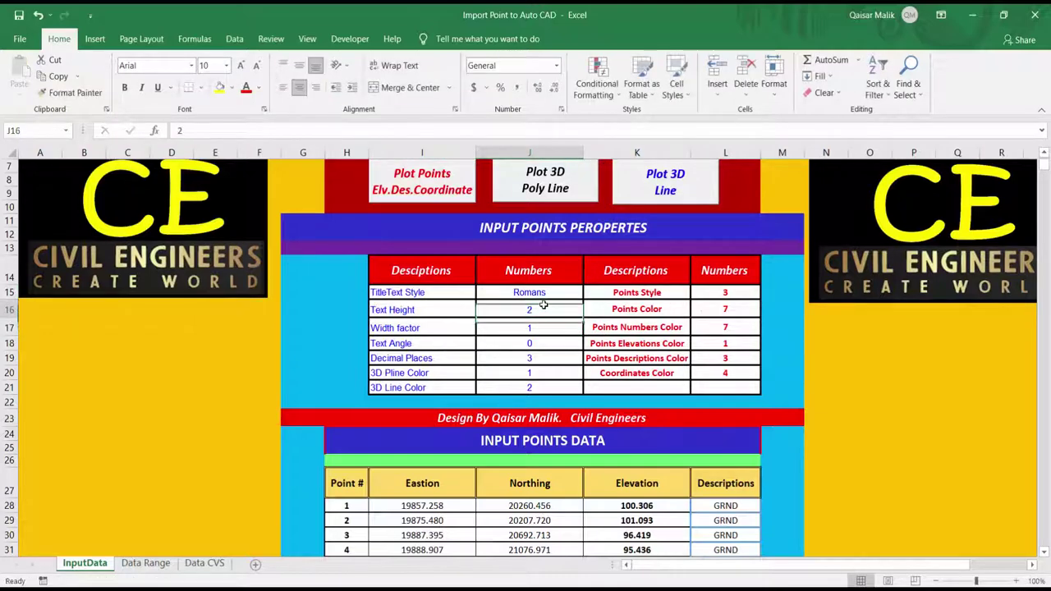
{"action": "type", "text": "1"}
{"action": "key", "text": "BackSpace"}
{"action": "type", "text": "0.75"}
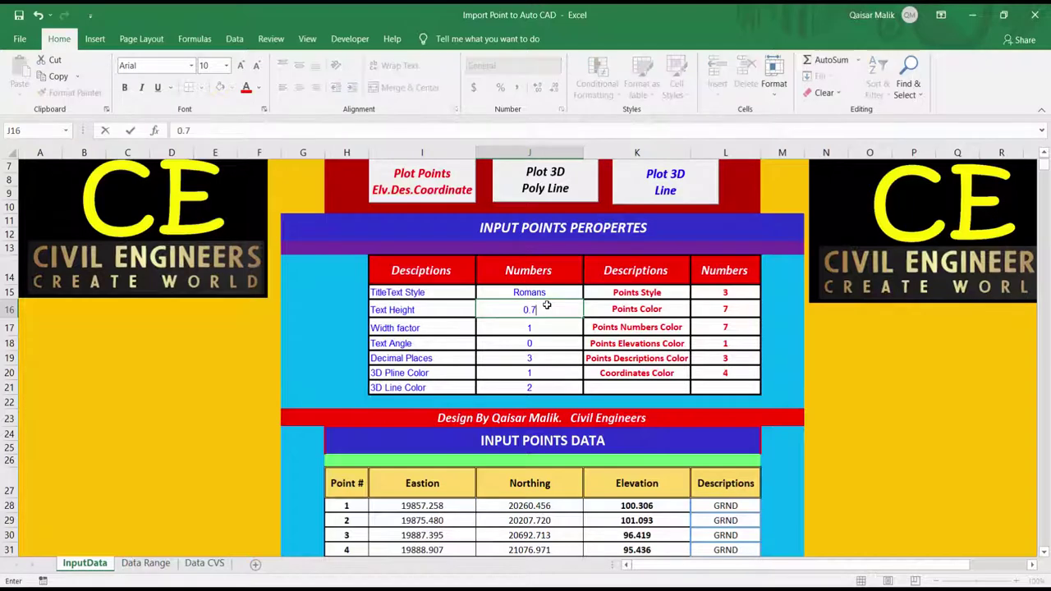
{"action": "key", "text": "Return"}
{"action": "left_click", "coordinate": [546, 308]}
{"action": "type", "text": "1."}
{"action": "key", "text": "Return"}
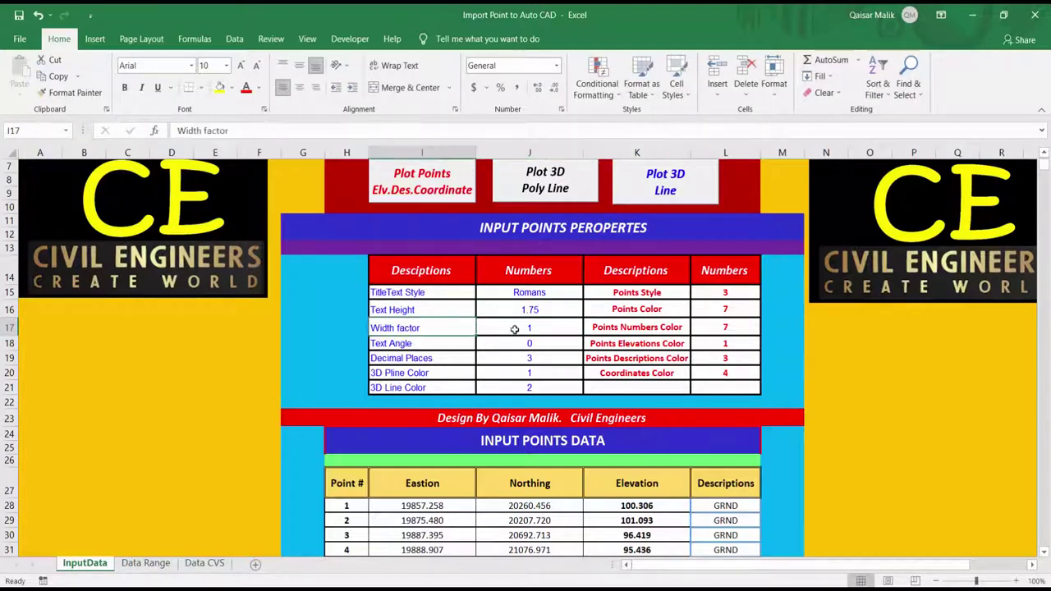
Set the Text Angle to 0 and keep Decimal Places at 3
{"action": "left_click", "coordinate": [468, 343]}
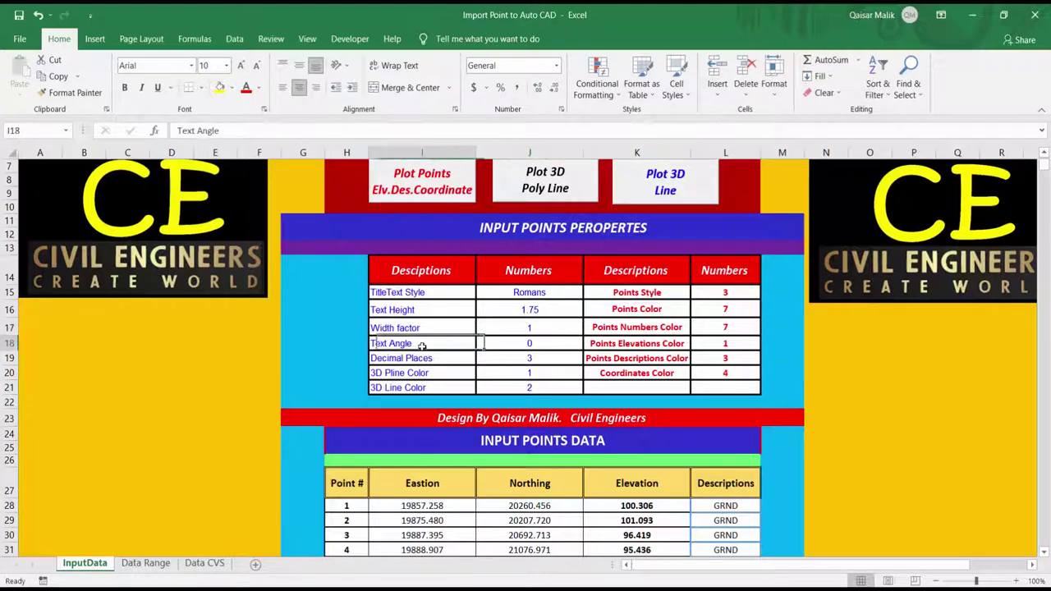
{"action": "left_click", "coordinate": [528, 343]}
{"action": "type", "text": "9"}
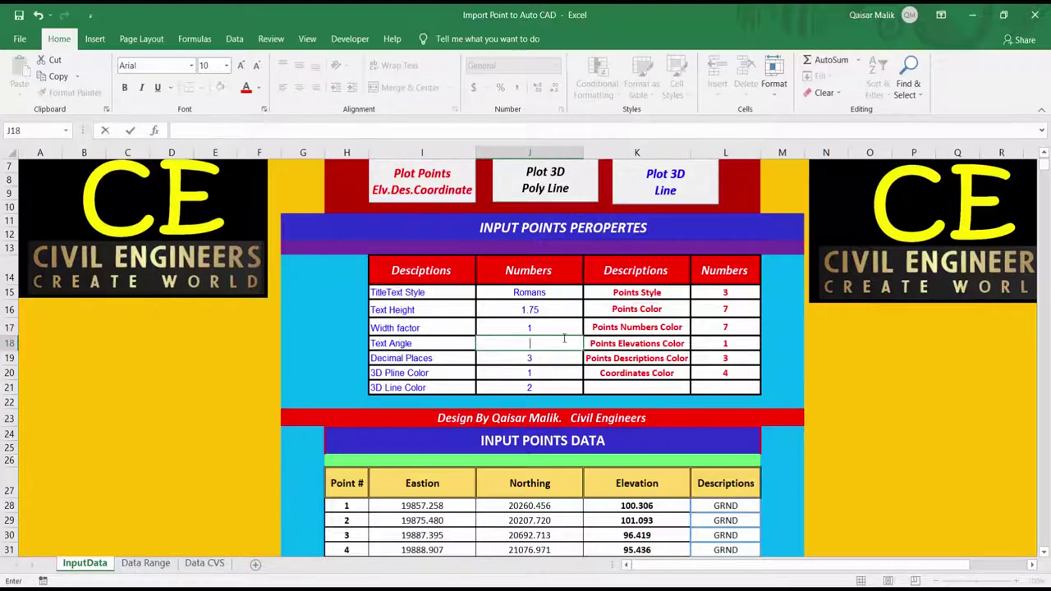
{"action": "type", "text": "0"}
{"action": "key", "text": "Return"}
{"action": "left_click", "coordinate": [444, 358]}
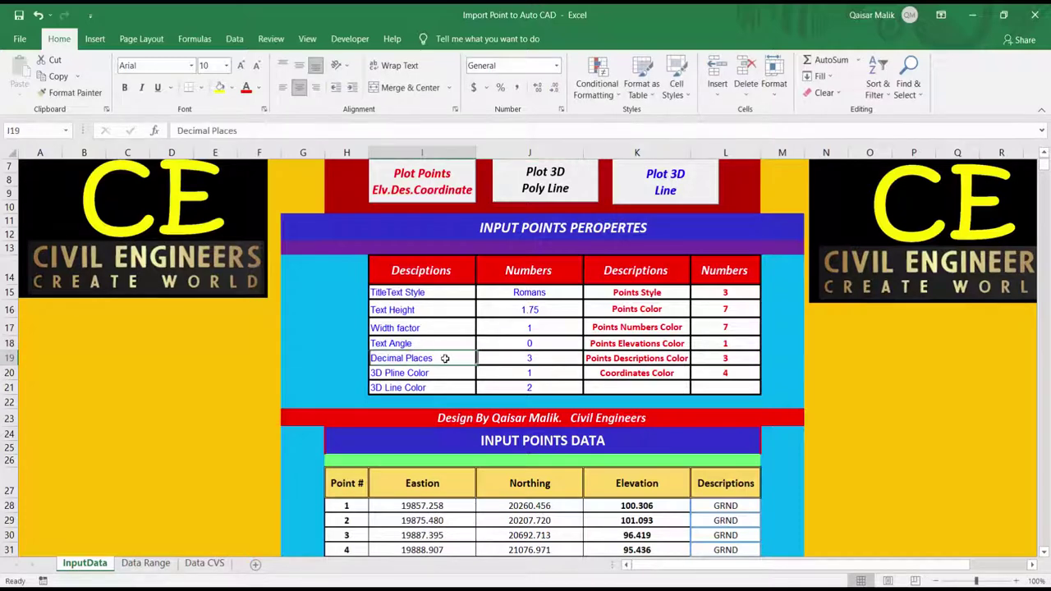
{"action": "left_click", "coordinate": [501, 358]}
{"action": "type", "text": "2"}
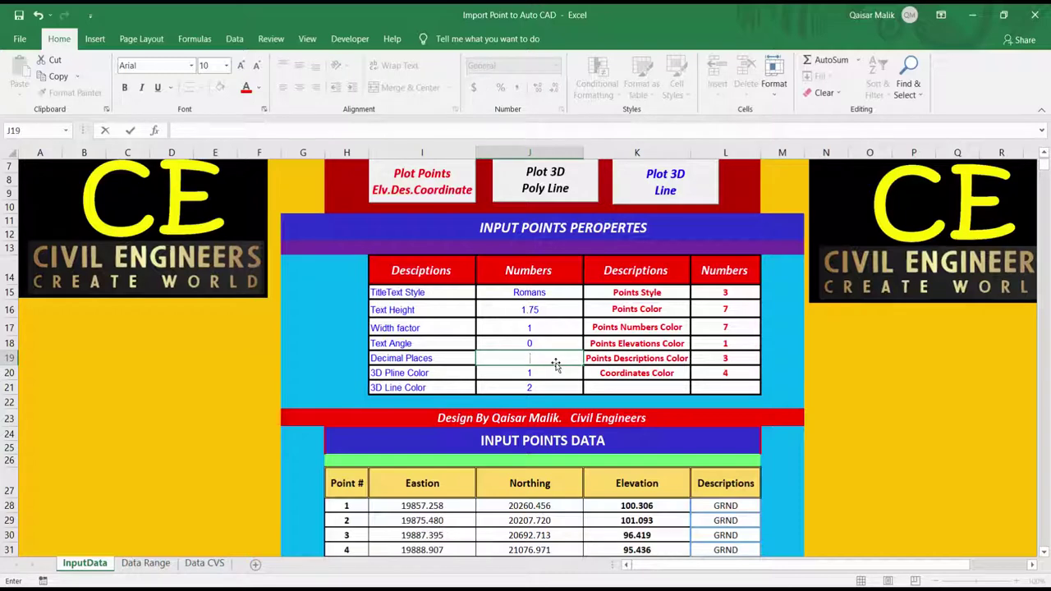
{"action": "left_click", "coordinate": [379, 371]}
Re-enter 3D Pline Color 1 and check 3D Line Color 2
{"action": "left_click", "coordinate": [508, 380]}
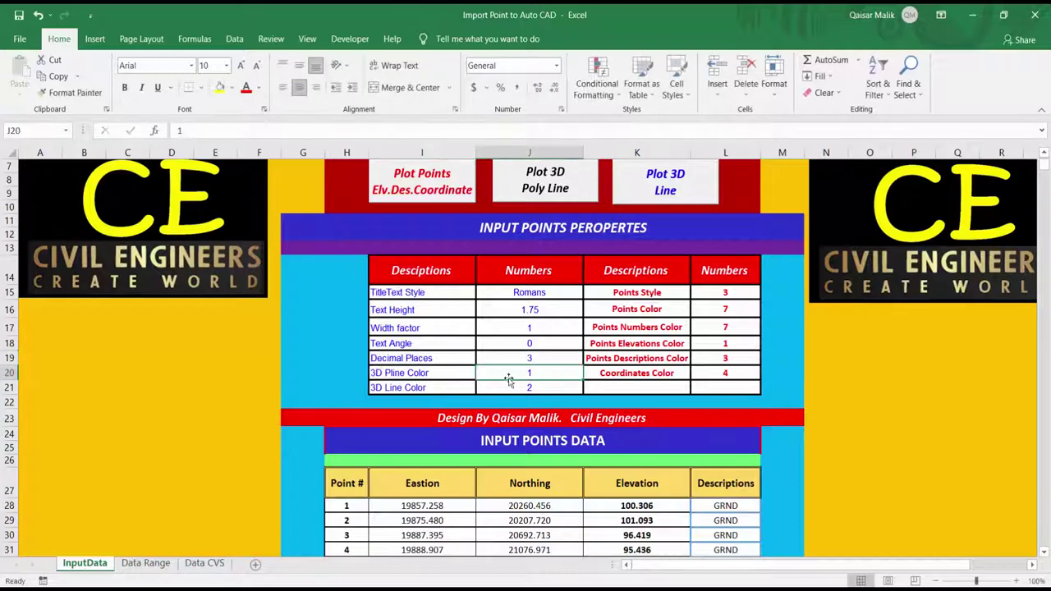
{"action": "key", "text": "BackSpace"}
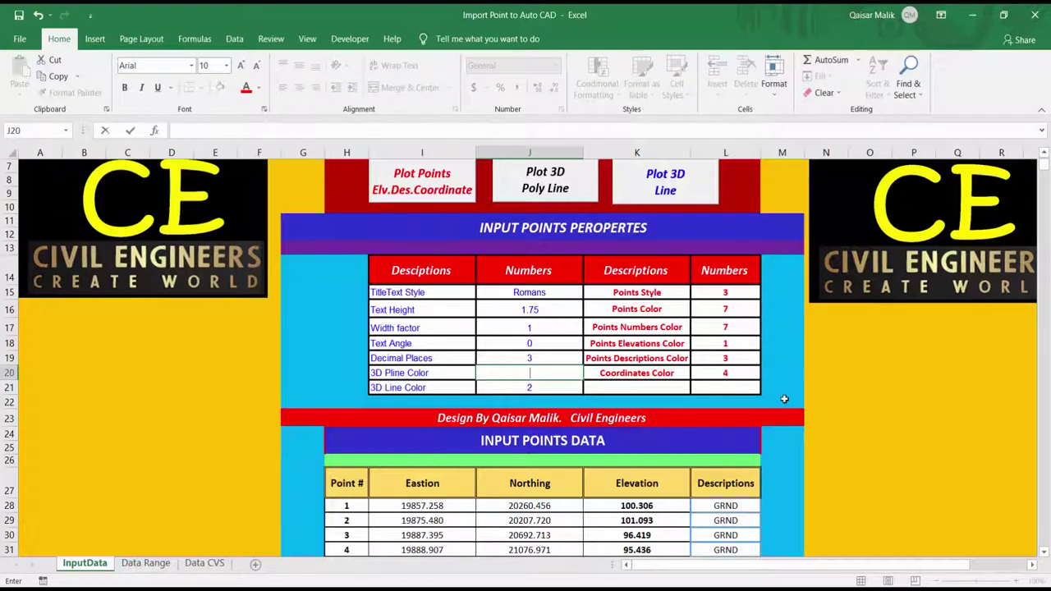
{"action": "type", "text": "1"}
{"action": "left_click", "coordinate": [536, 387]}
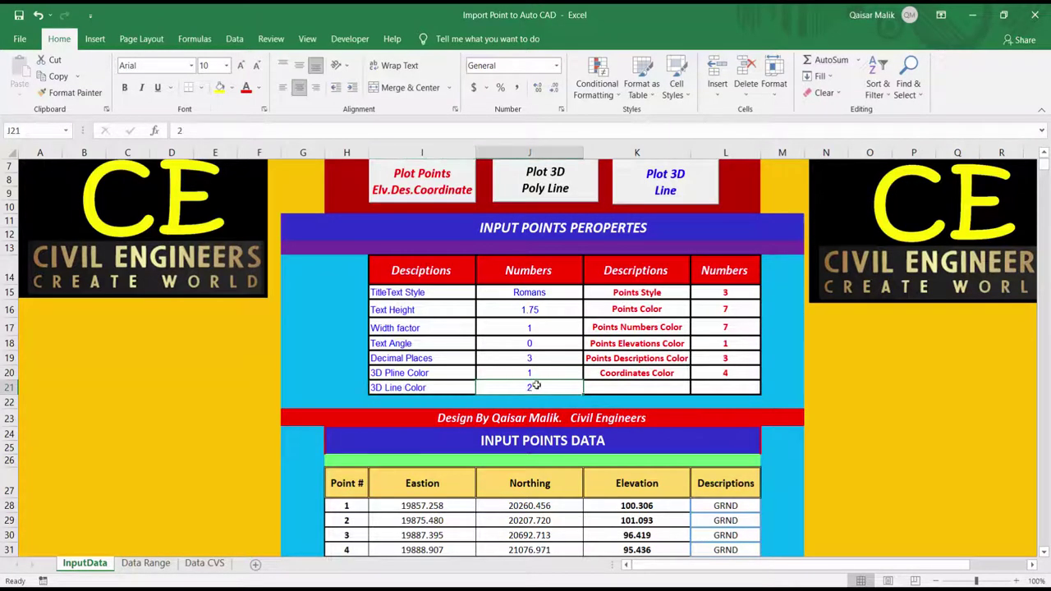
{"action": "left_click", "coordinate": [391, 392]}
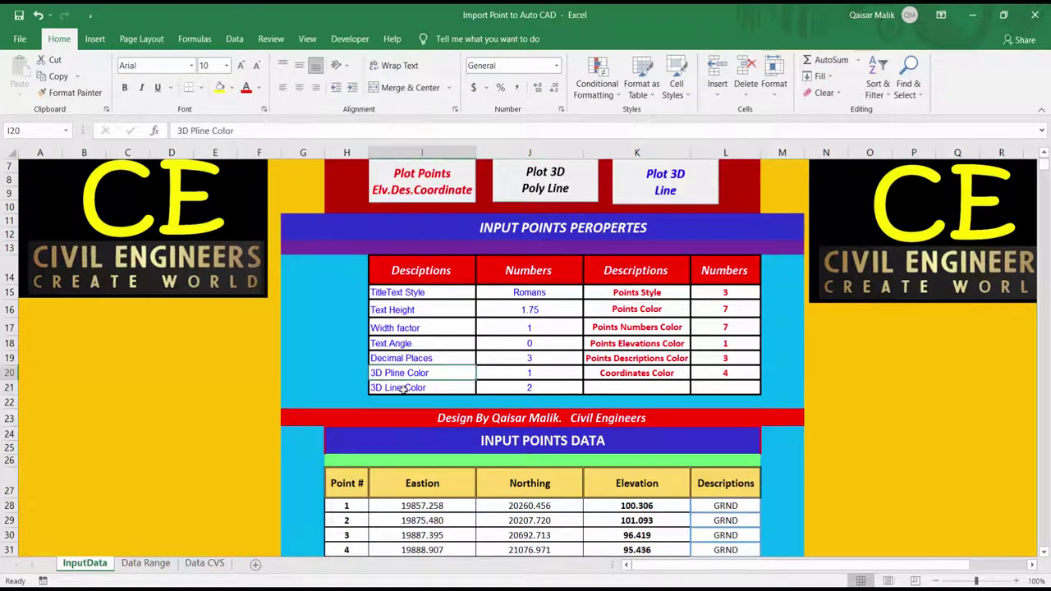
Review the point settings: Points Style 3, Color 7, Numbers Color 7, Elevations Color 1
{"action": "left_click", "coordinate": [657, 293]}
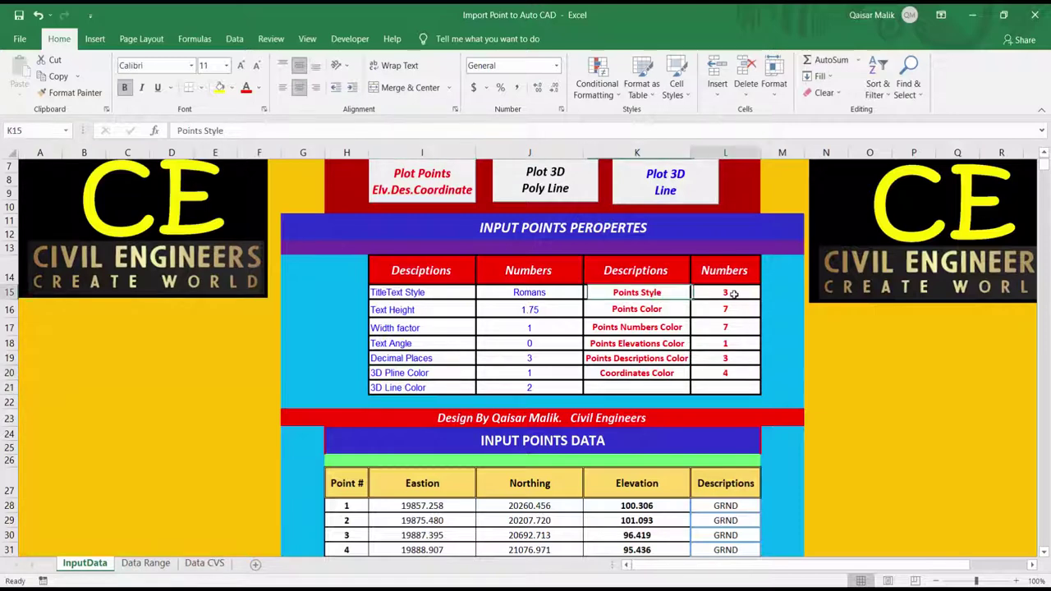
{"action": "left_click", "coordinate": [734, 301]}
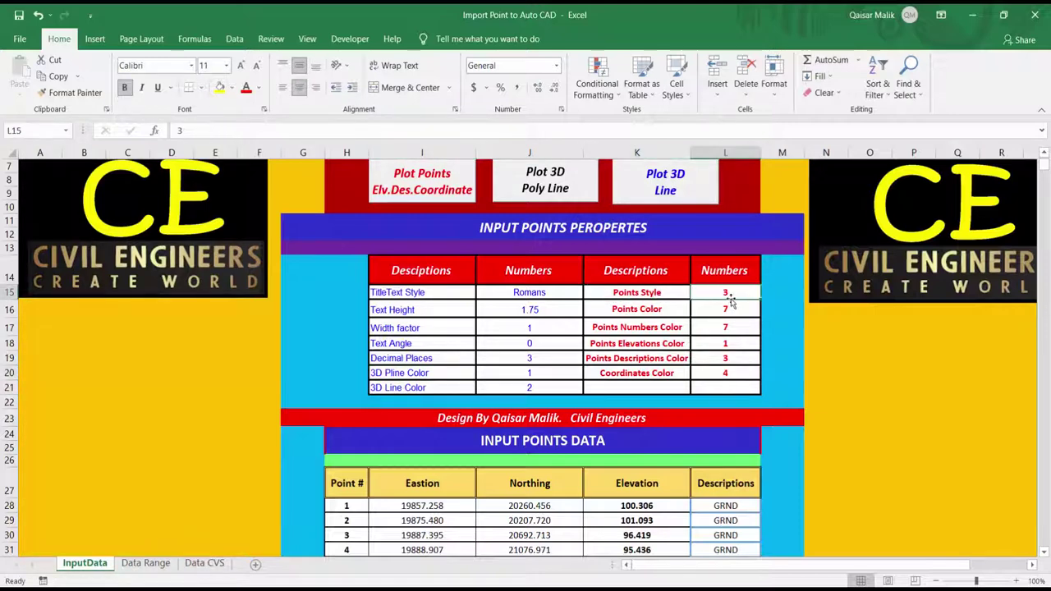
{"action": "left_click", "coordinate": [673, 309]}
{"action": "left_click", "coordinate": [730, 310]}
{"action": "left_click", "coordinate": [661, 327]}
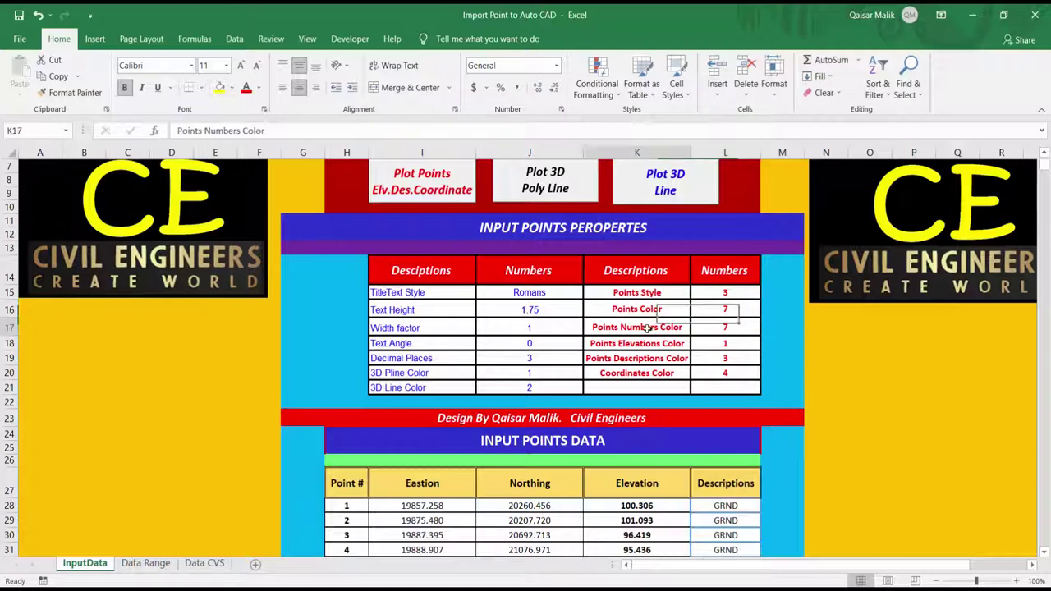
{"action": "left_click", "coordinate": [726, 328]}
{"action": "left_click", "coordinate": [667, 344]}
{"action": "left_click", "coordinate": [727, 343]}
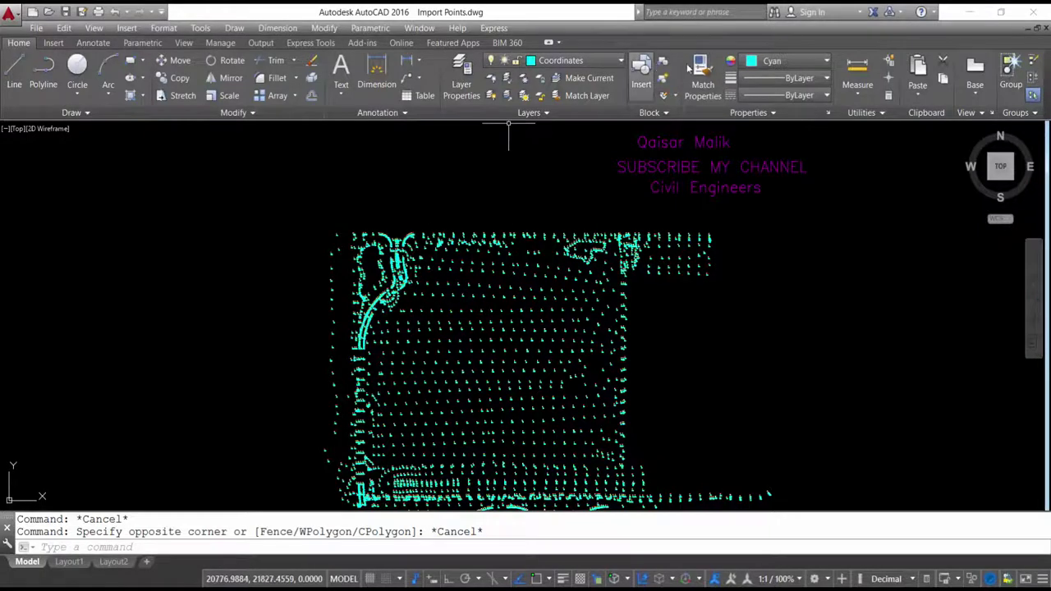
{"action": "left_click", "coordinate": [789, 60]}
{"action": "left_click", "coordinate": [767, 228]}
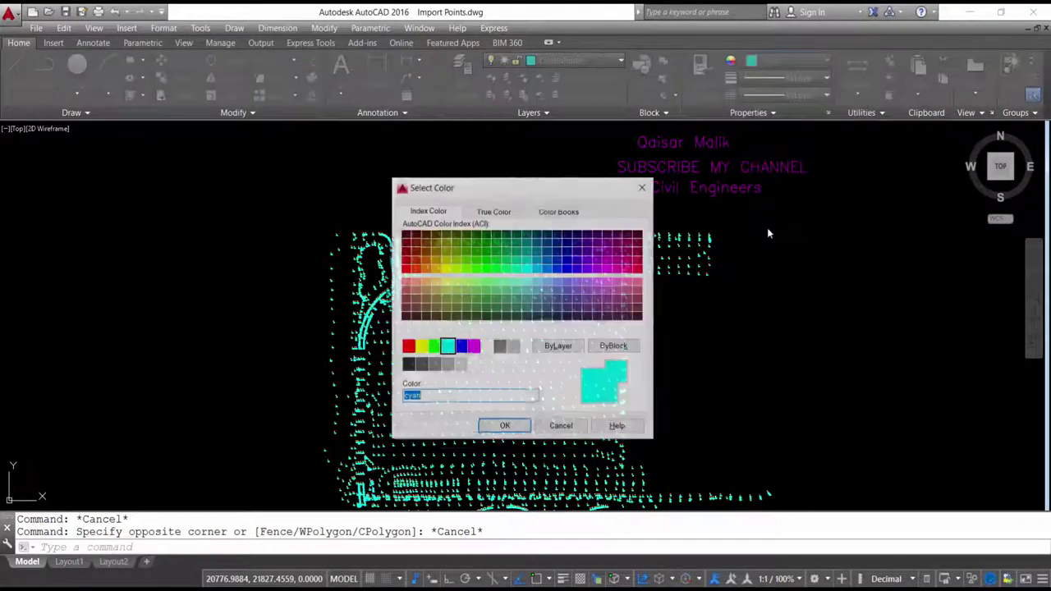
{"action": "left_click", "coordinate": [409, 346]}
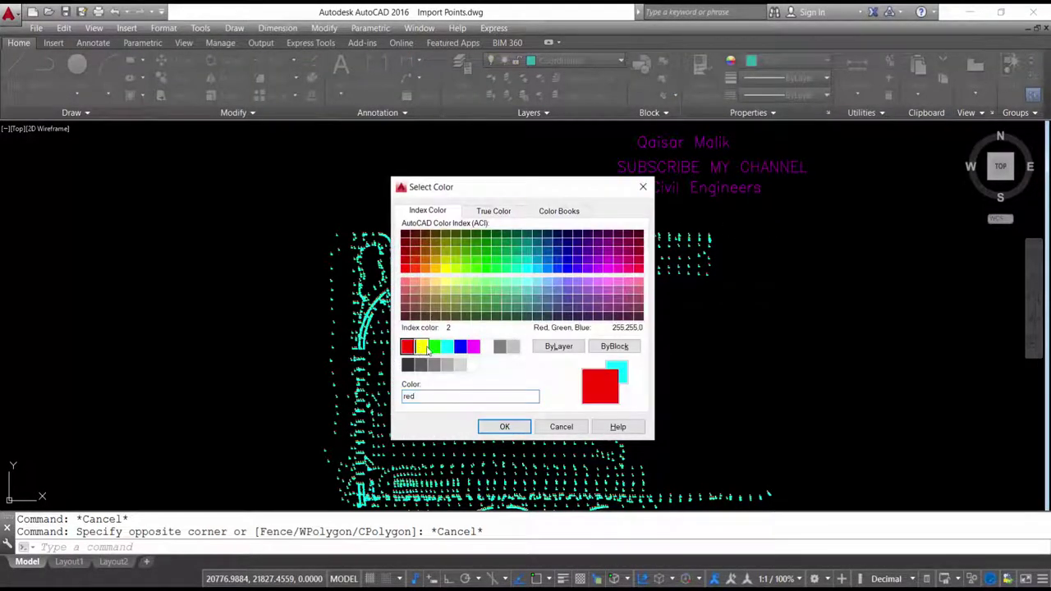
{"action": "left_click", "coordinate": [434, 346]}
{"action": "left_click", "coordinate": [447, 346]}
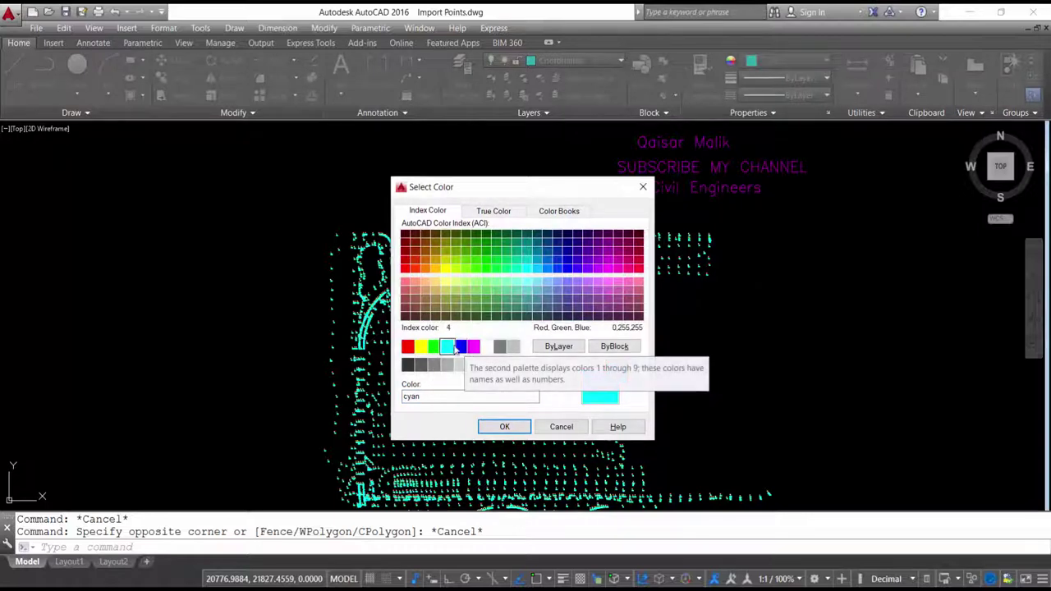
{"action": "left_click", "coordinate": [504, 427]}
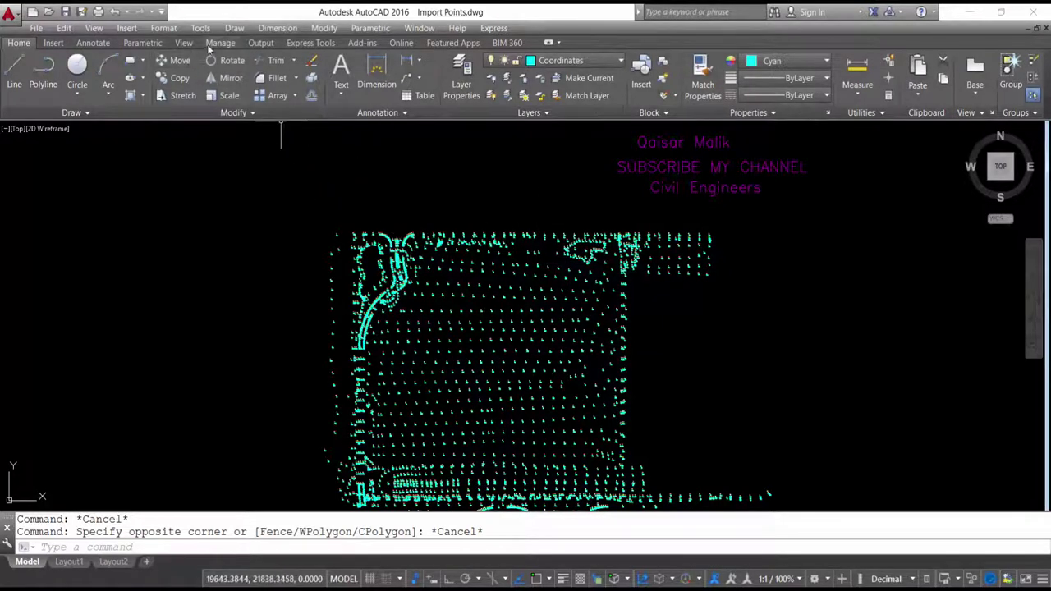
{"action": "left_click", "coordinate": [158, 32]}
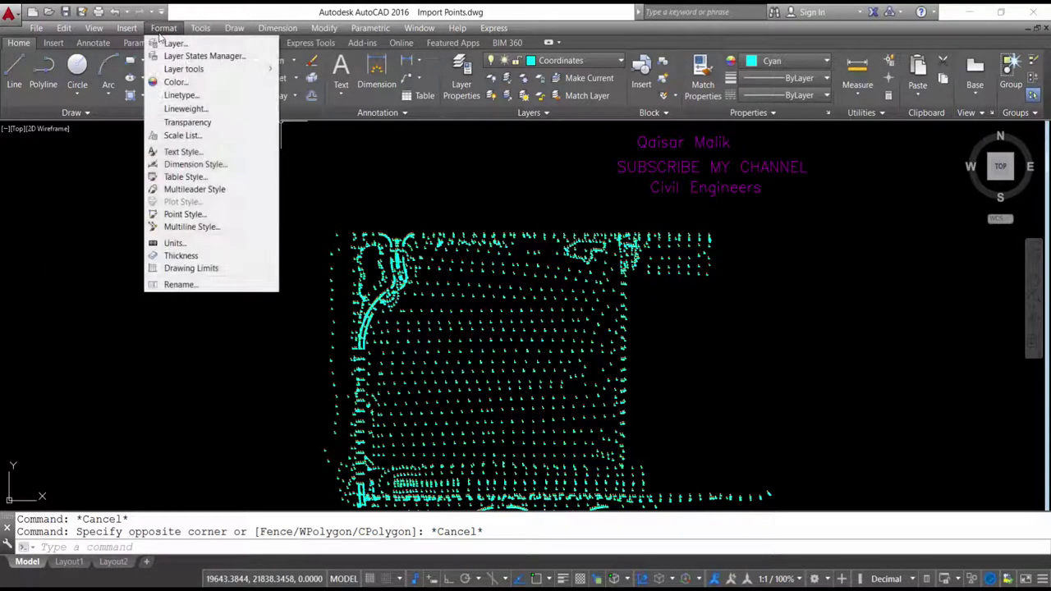
{"action": "left_click", "coordinate": [212, 215]}
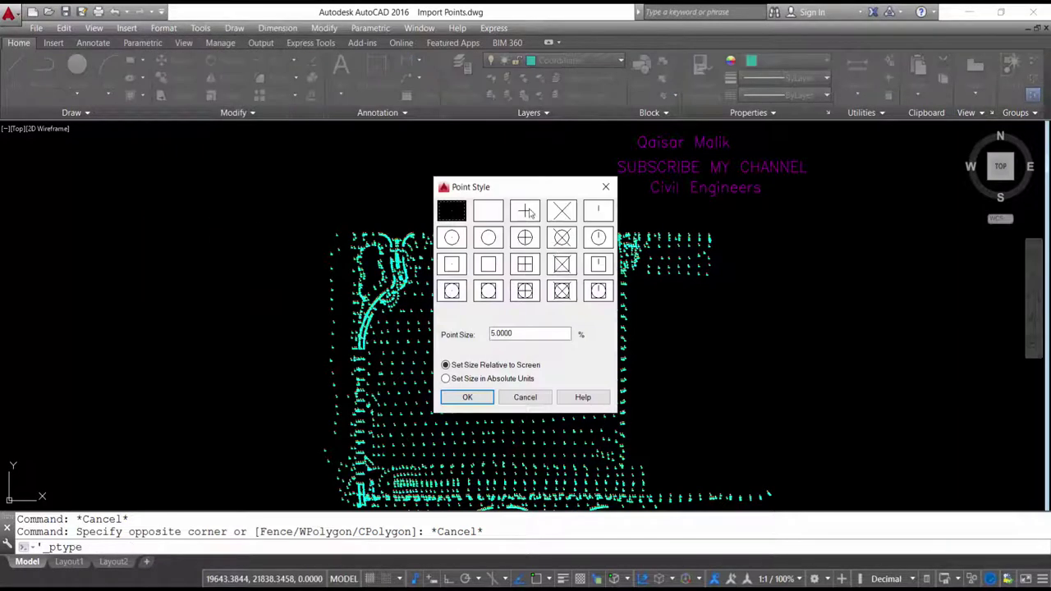
{"action": "left_click", "coordinate": [526, 212]}
{"action": "left_click", "coordinate": [562, 214]}
{"action": "left_click", "coordinate": [598, 213]}
{"action": "left_click", "coordinate": [452, 237]}
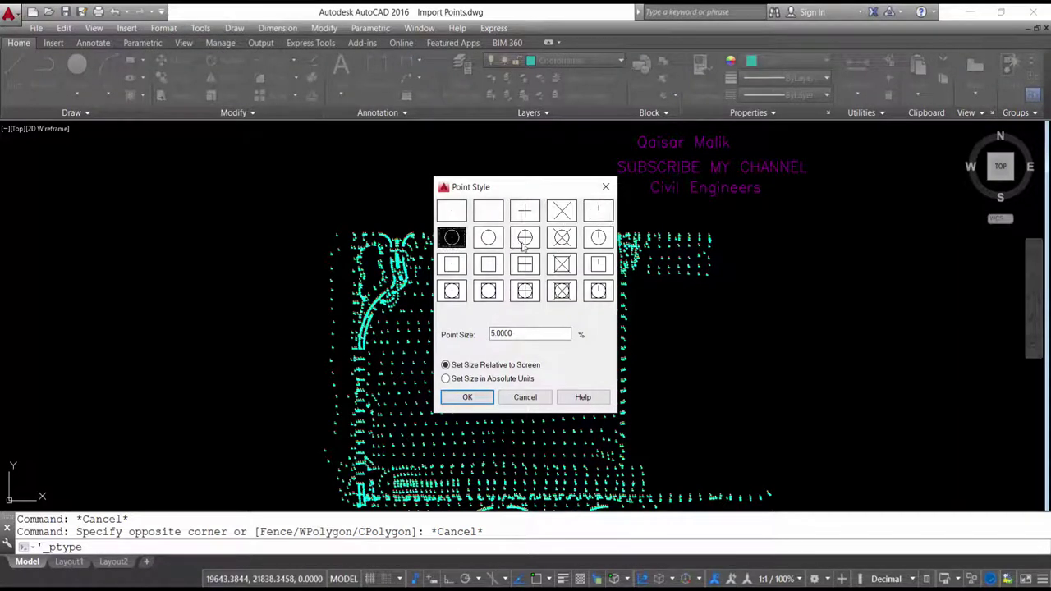
{"action": "left_click", "coordinate": [525, 237]}
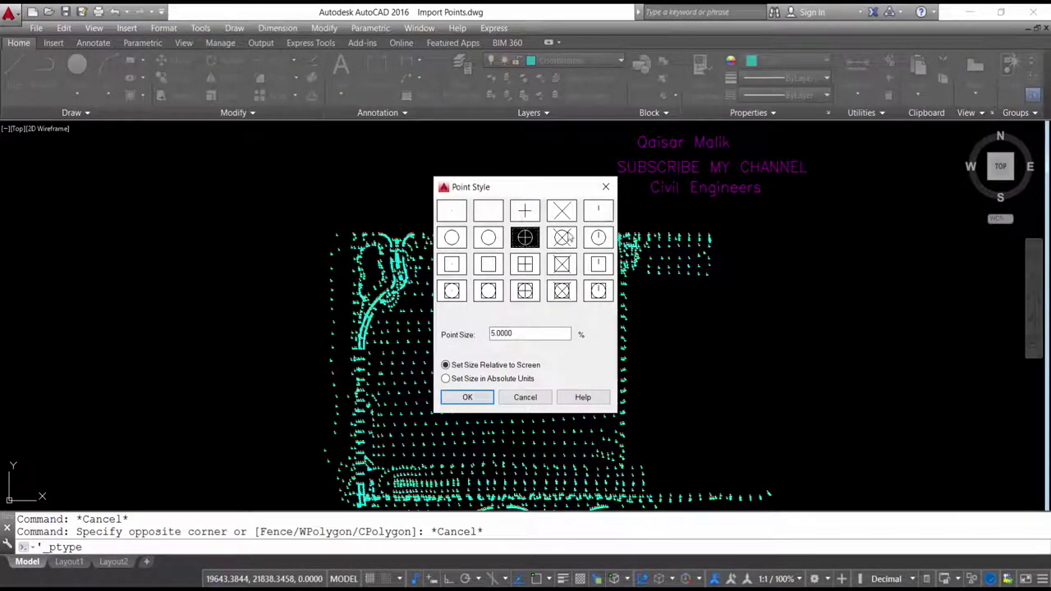
{"action": "left_click", "coordinate": [525, 397]}
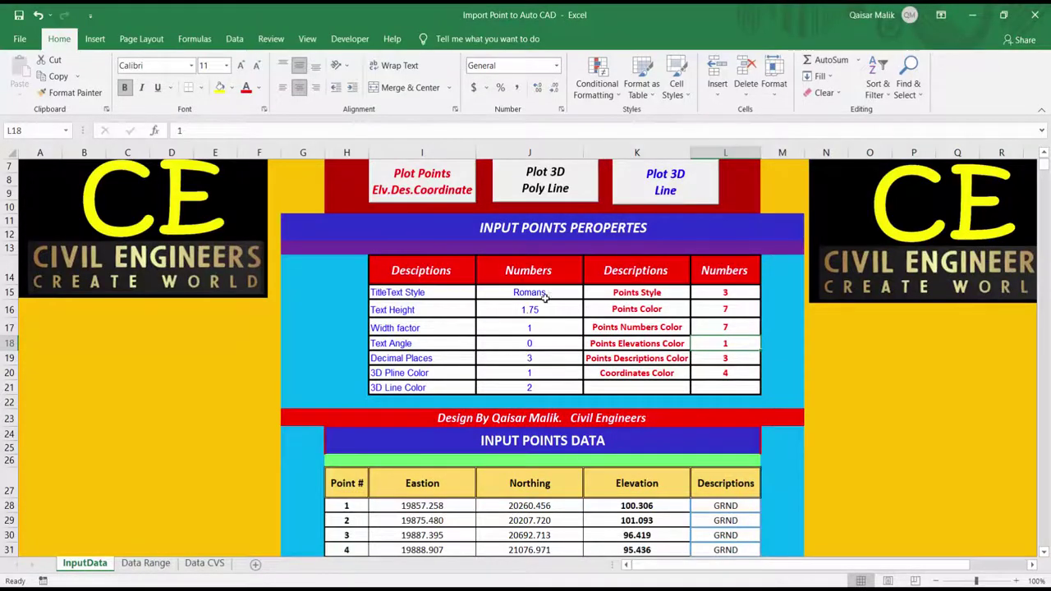
Recheck Text Height 1.75 and Points Style 3, then scroll to the points table
{"action": "left_click", "coordinate": [542, 310]}
{"action": "left_click", "coordinate": [733, 293]}
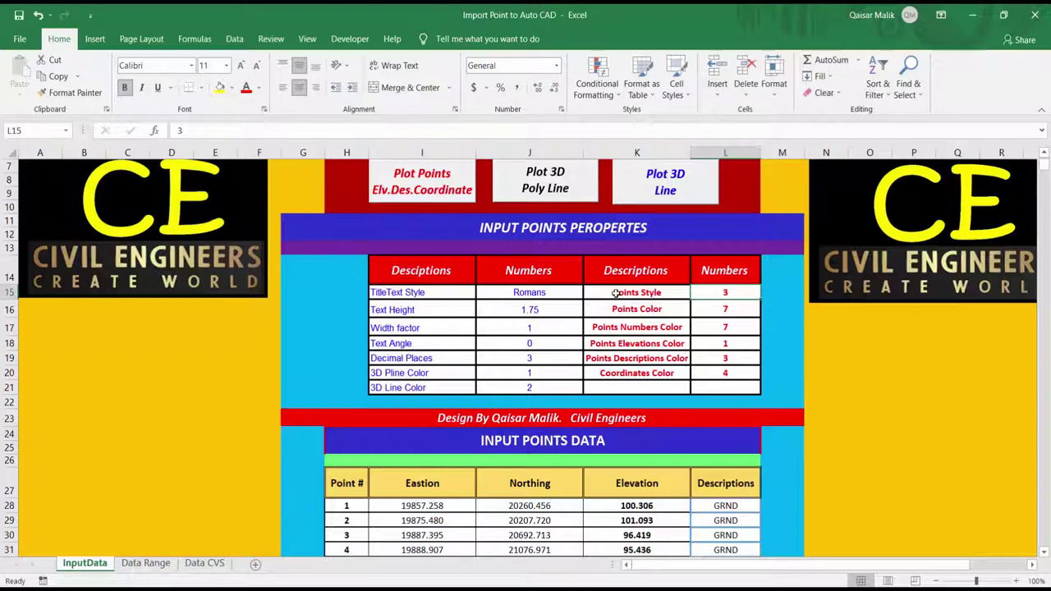
{"action": "scroll", "coordinate": [635, 441], "scroll_direction": "down", "scroll_amount": 5}
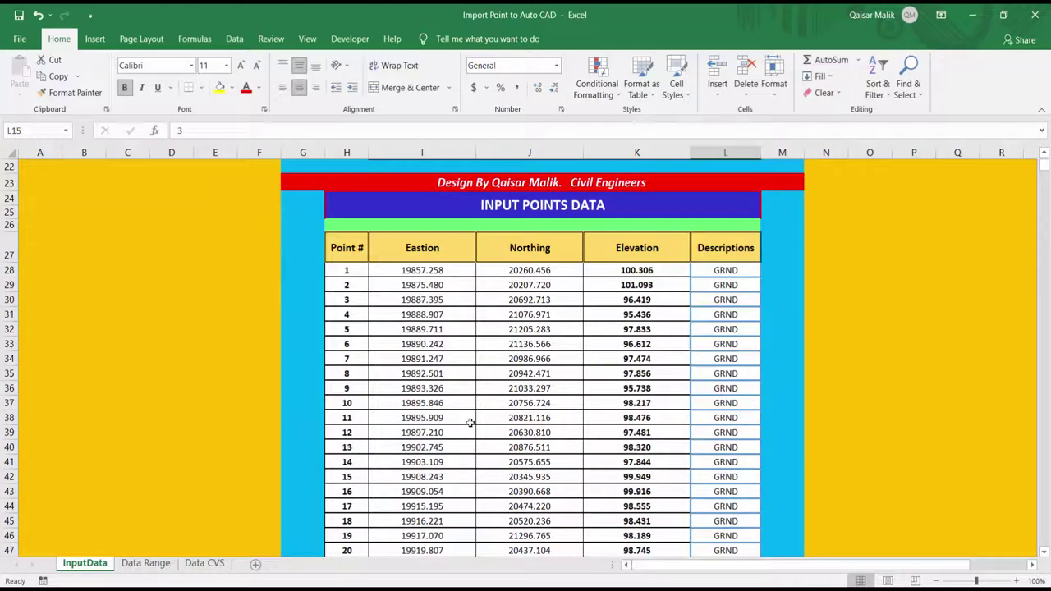
{"action": "scroll", "coordinate": [470, 423], "scroll_direction": "down", "scroll_amount": 1}
{"action": "scroll", "coordinate": [634, 259], "scroll_direction": "down", "scroll_amount": 1}
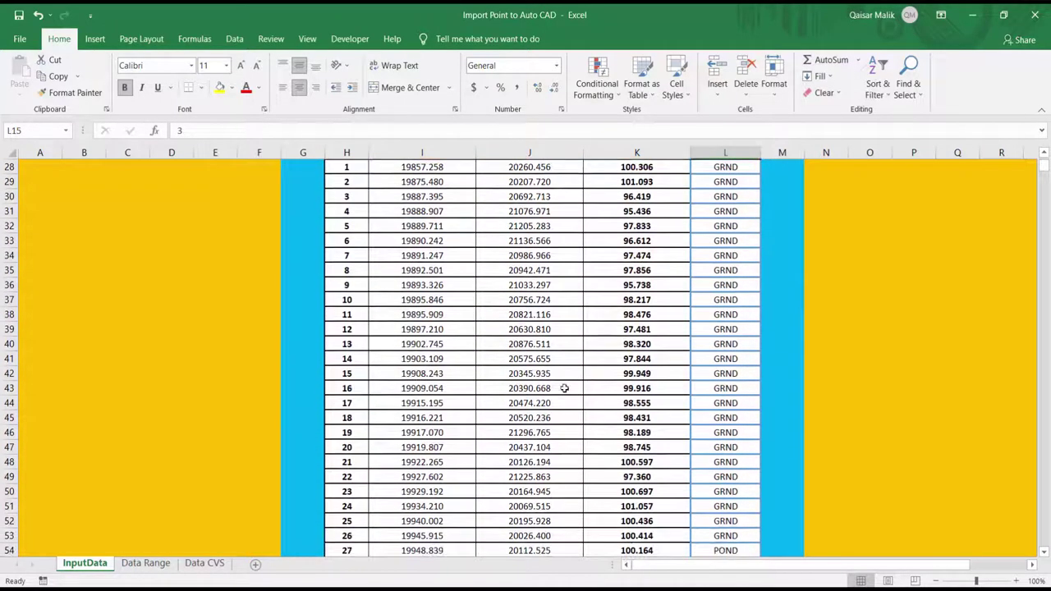
{"action": "scroll", "coordinate": [546, 320], "scroll_direction": "up", "scroll_amount": 2}
{"action": "scroll", "coordinate": [587, 317], "scroll_direction": "up", "scroll_amount": 1}
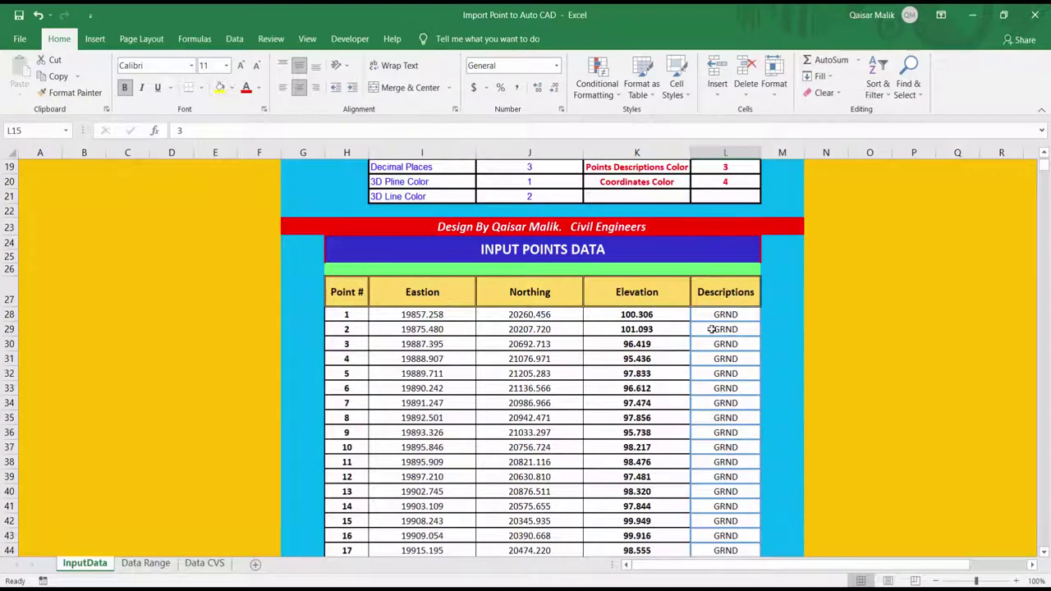
Select all point rows from H28 through column L and delete them
{"action": "left_click_drag", "start_coordinate": [347, 314], "coordinate": [768, 535]}
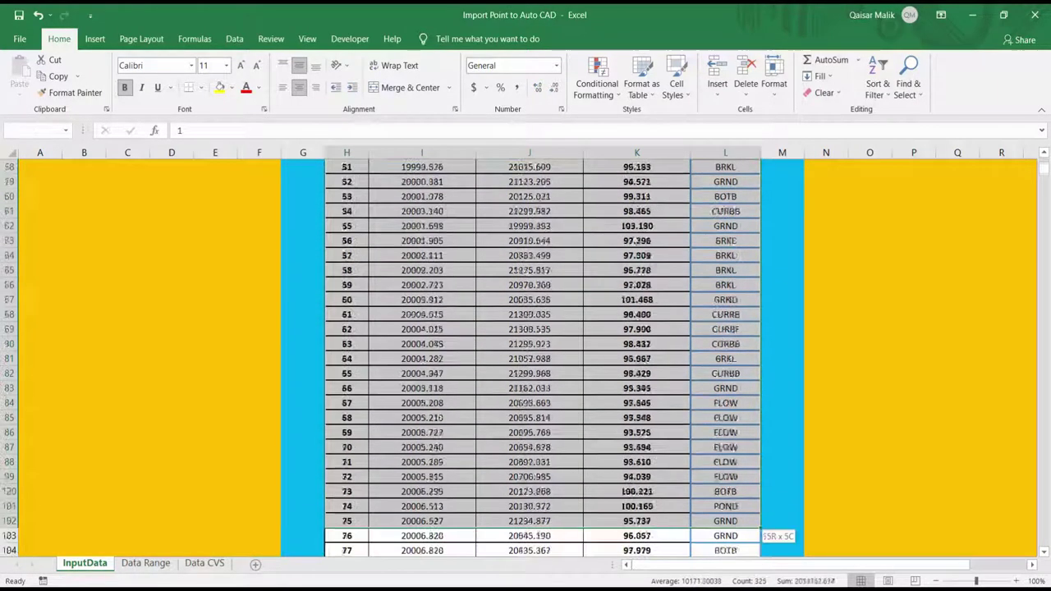
{"action": "key", "text": "Delete"}
{"action": "scroll", "coordinate": [433, 355], "scroll_direction": "down", "scroll_amount": 4}
Enter point 1: Eastion 2000, Northing 15220, elevation 650.25, description Ele.1
{"action": "scroll", "coordinate": [433, 355], "scroll_direction": "down", "scroll_amount": 3}
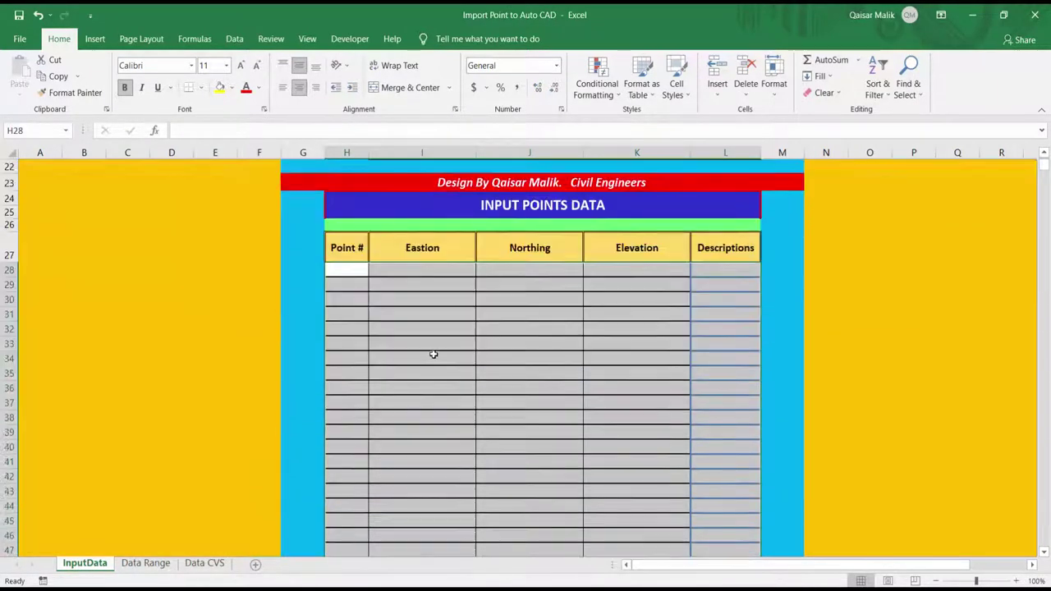
{"action": "left_click", "coordinate": [346, 269]}
{"action": "type", "text": "1"}
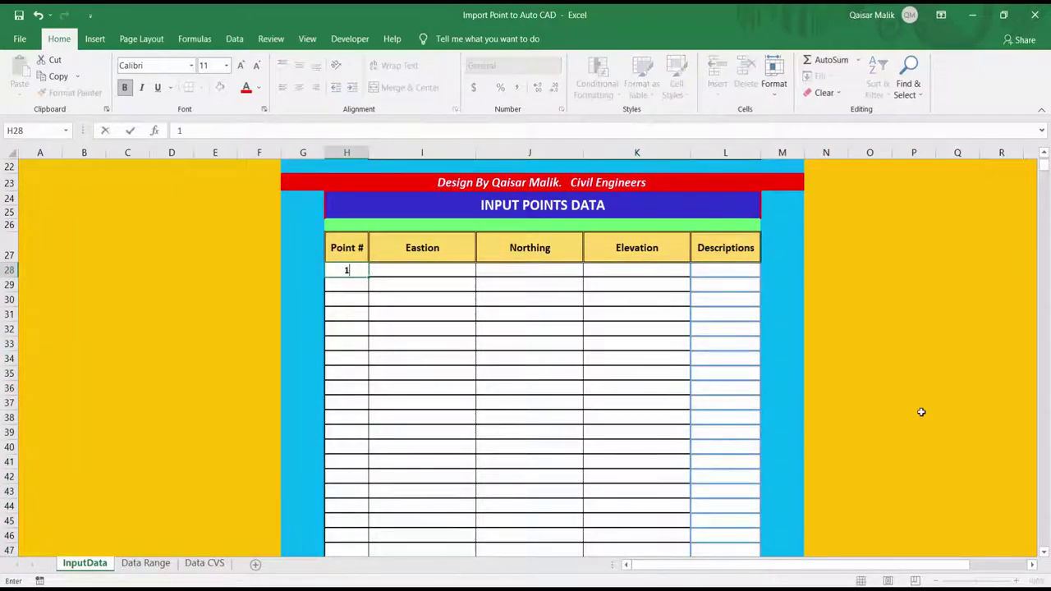
{"action": "key", "text": "Tab"}
{"action": "type", "text": "200"}
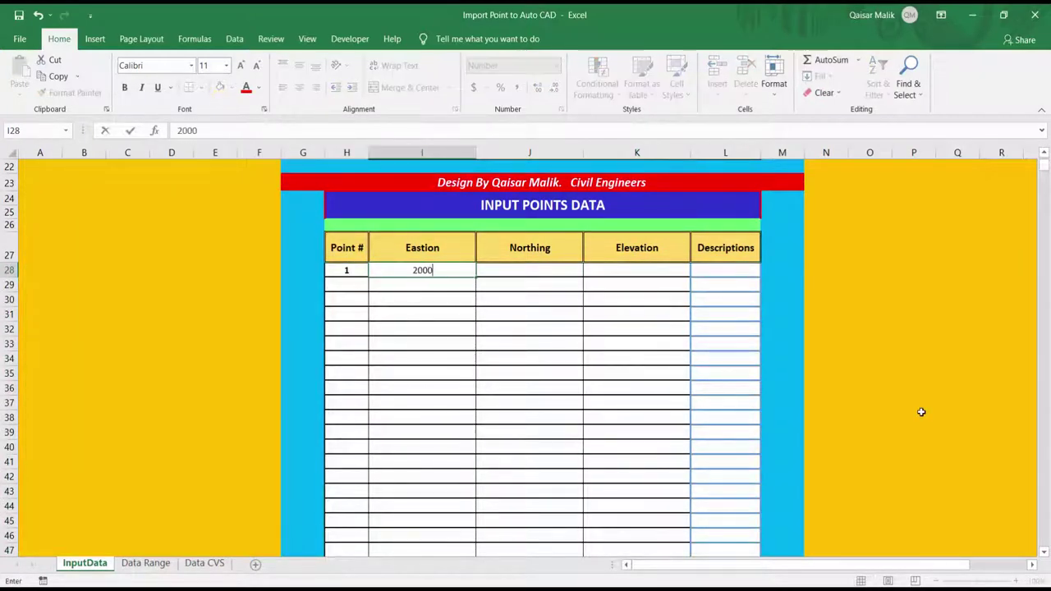
{"action": "key", "text": "Tab"}
{"action": "type", "text": "1522"}
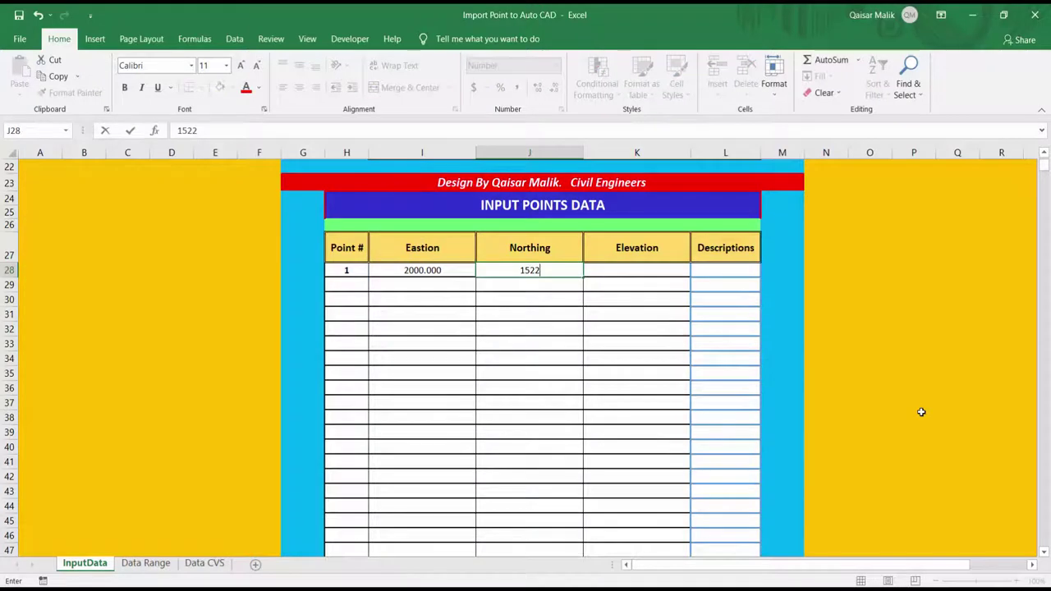
{"action": "key", "text": "Tab"}
{"action": "type", "text": "6"}
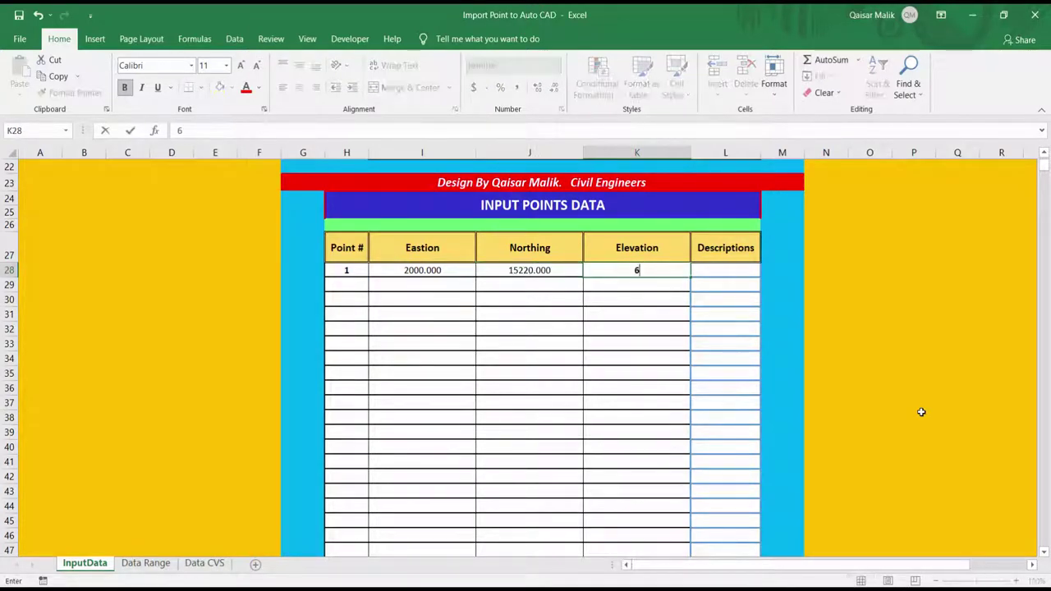
{"action": "type", "text": "50.25"}
{"action": "key", "text": "Tab"}
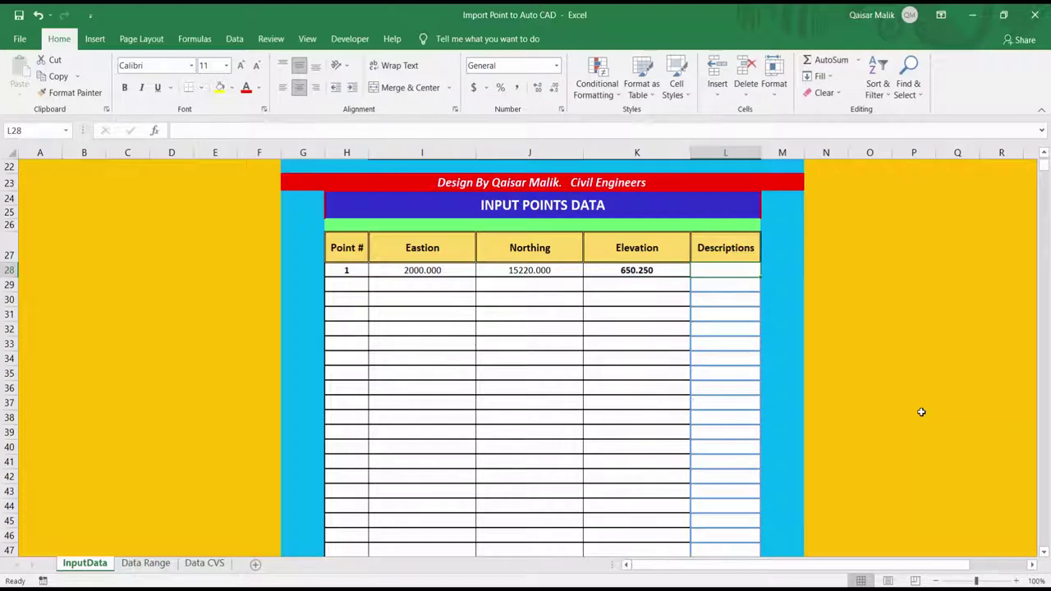
{"action": "type", "text": "Ele.1"}
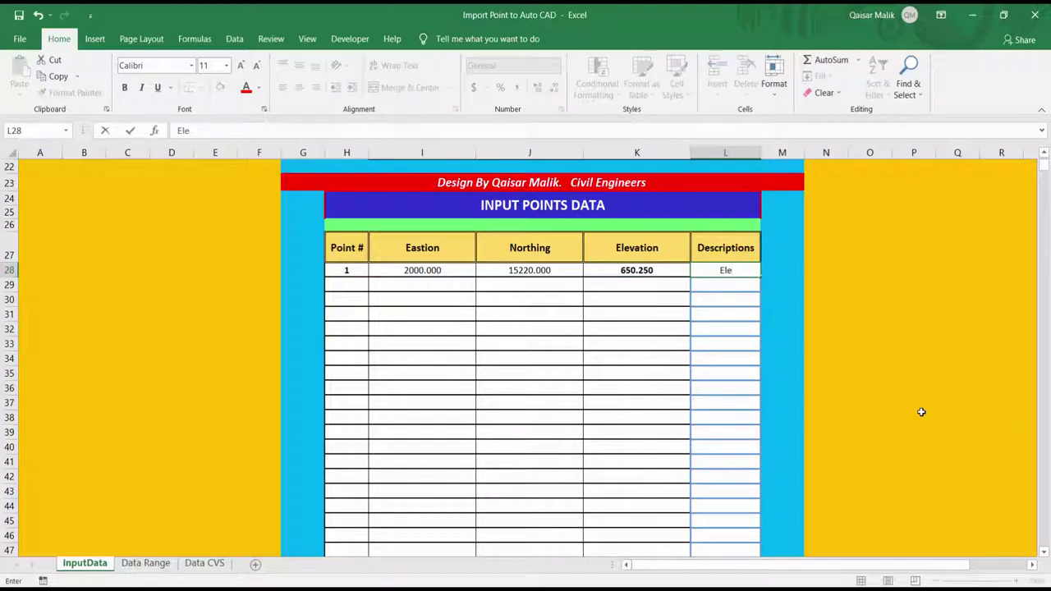
{"action": "left_click", "coordinate": [360, 285]}
Enter point 2: Eastion 2100, Northing 15225.25, elevation 655.25, description Pole
{"action": "type", "text": "2"}
{"action": "key", "text": "Tab"}
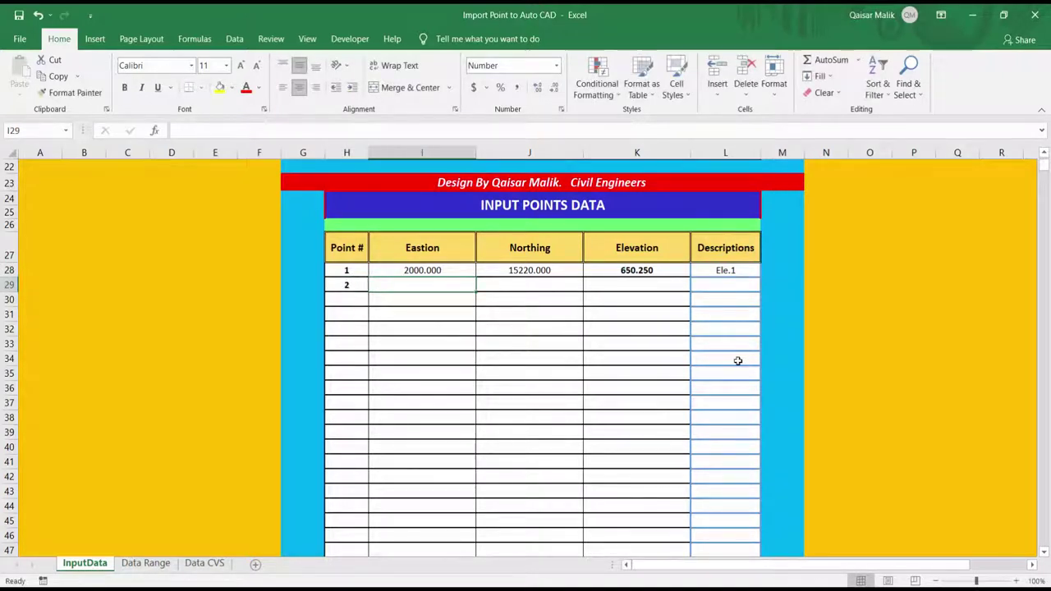
{"action": "type", "text": "2100"}
{"action": "key", "text": "Tab"}
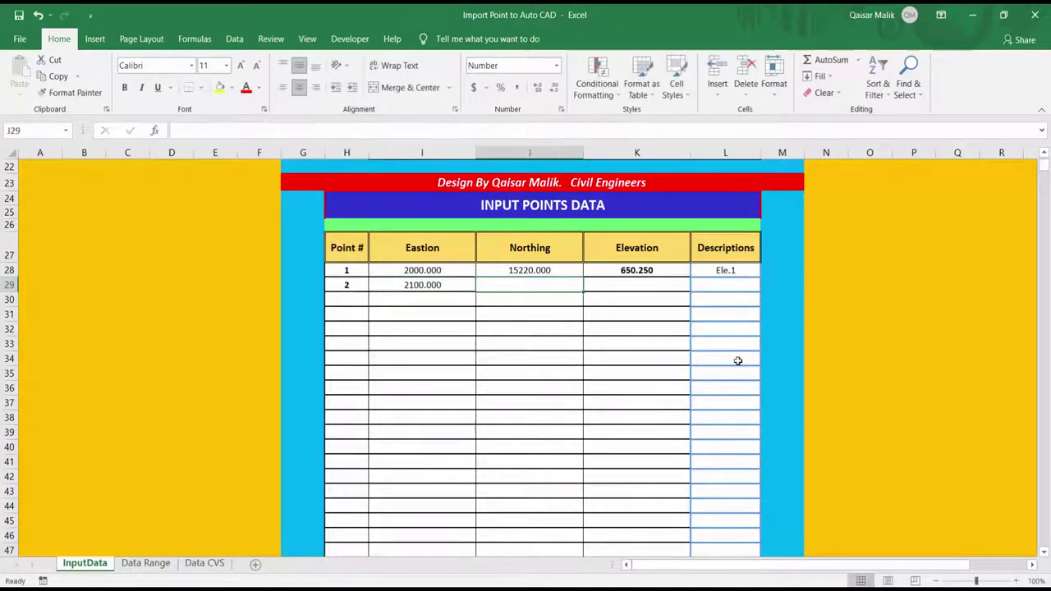
{"action": "type", "text": "15225.2"}
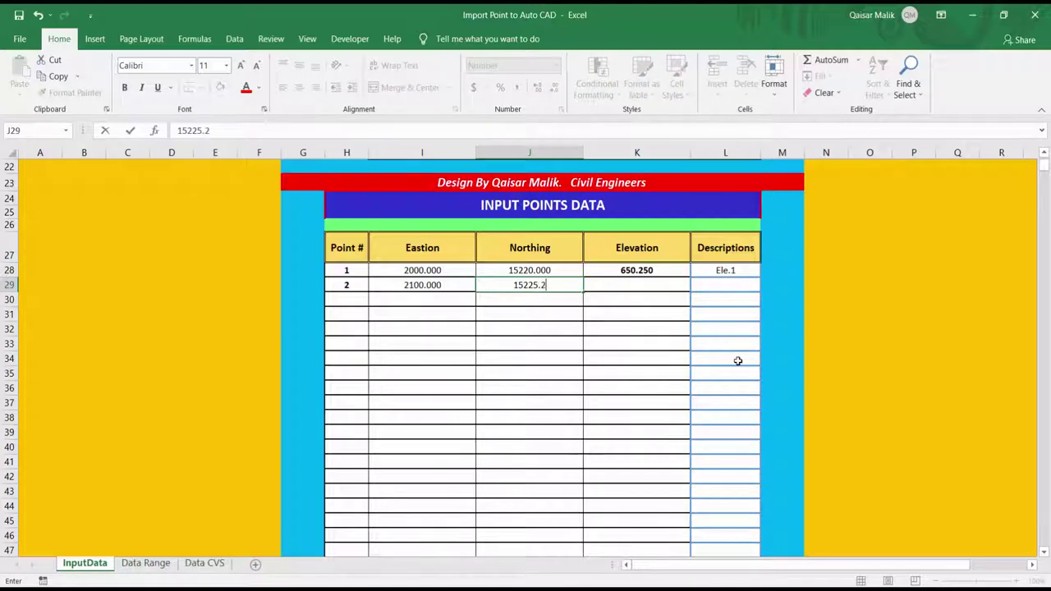
{"action": "type", "text": "5"}
{"action": "key", "text": "Tab"}
{"action": "type", "text": "655."}
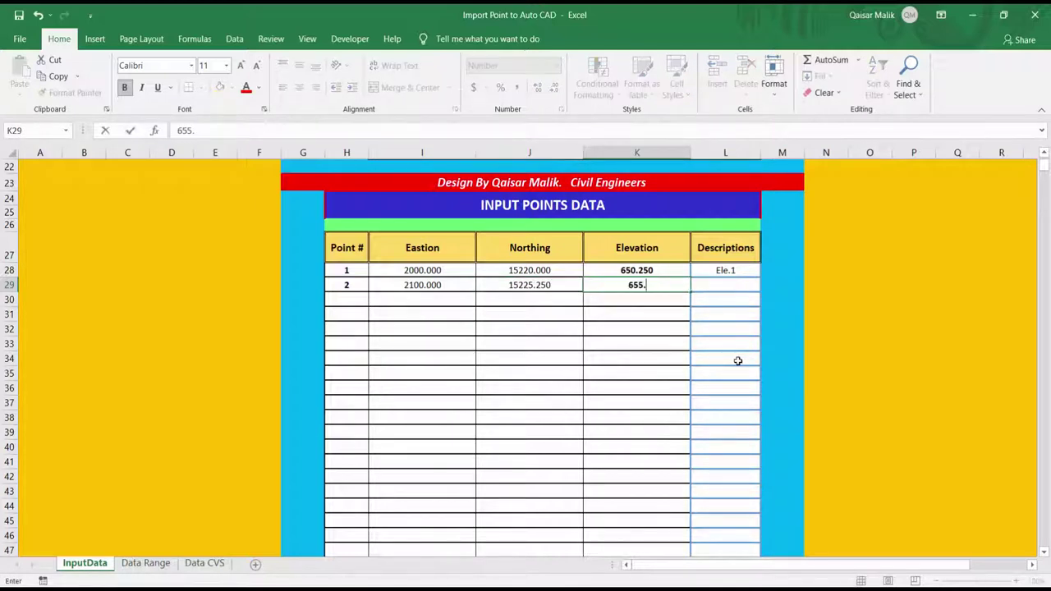
{"action": "type", "text": "25"}
{"action": "key", "text": "Tab"}
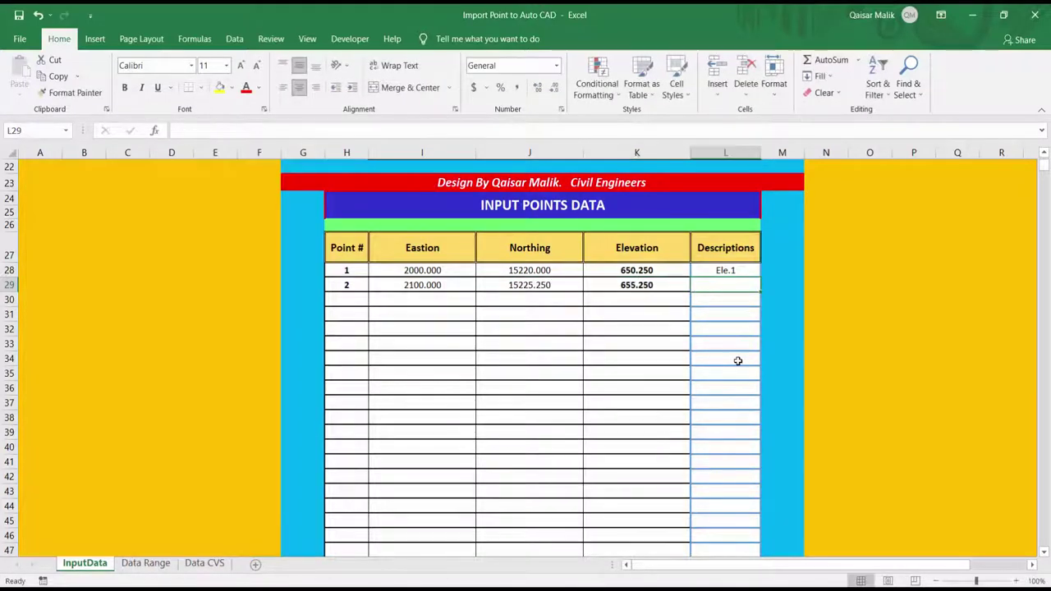
{"action": "type", "text": "Pole"}
{"action": "key", "text": "Return"}
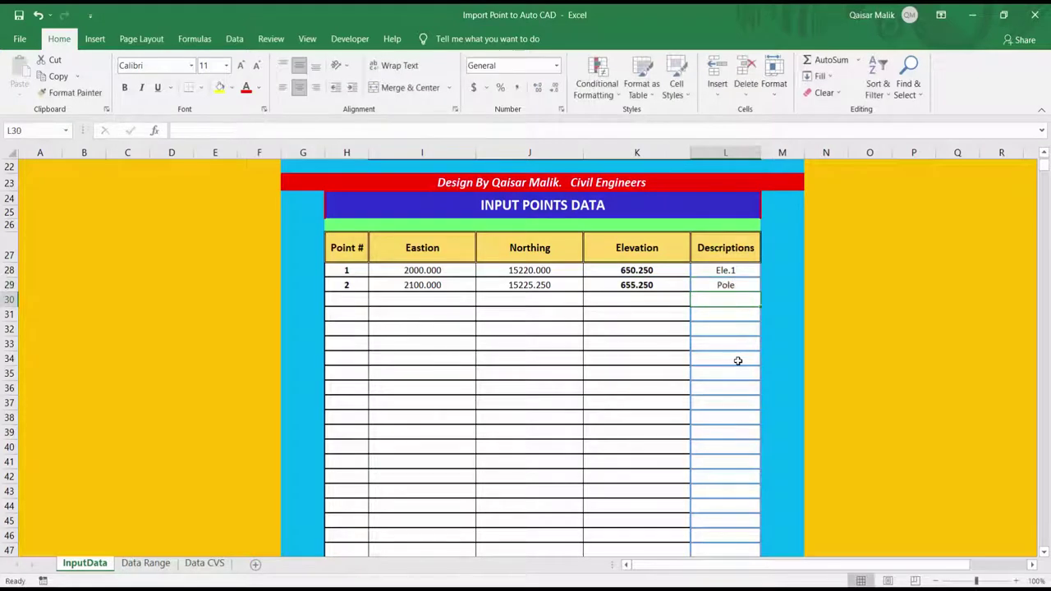
Enter point 3: Eastion 2150, Northing 152250, elevation 657.26, description Line
{"action": "left_click_drag", "start_coordinate": [358, 302], "coordinate": [435, 301]}
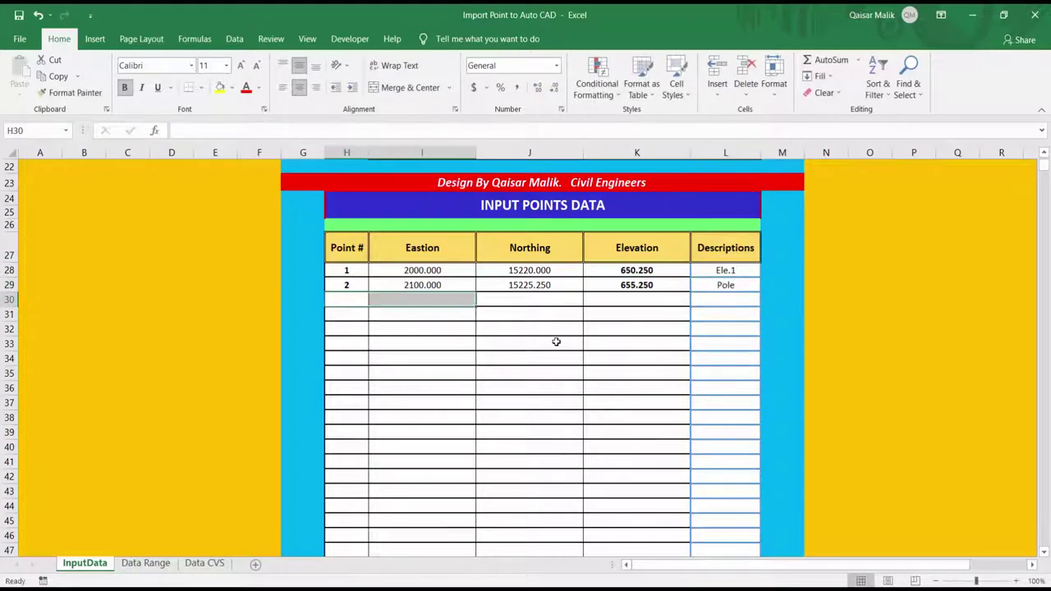
{"action": "left_click", "coordinate": [350, 305]}
{"action": "type", "text": "3"}
{"action": "key", "text": "Tab"}
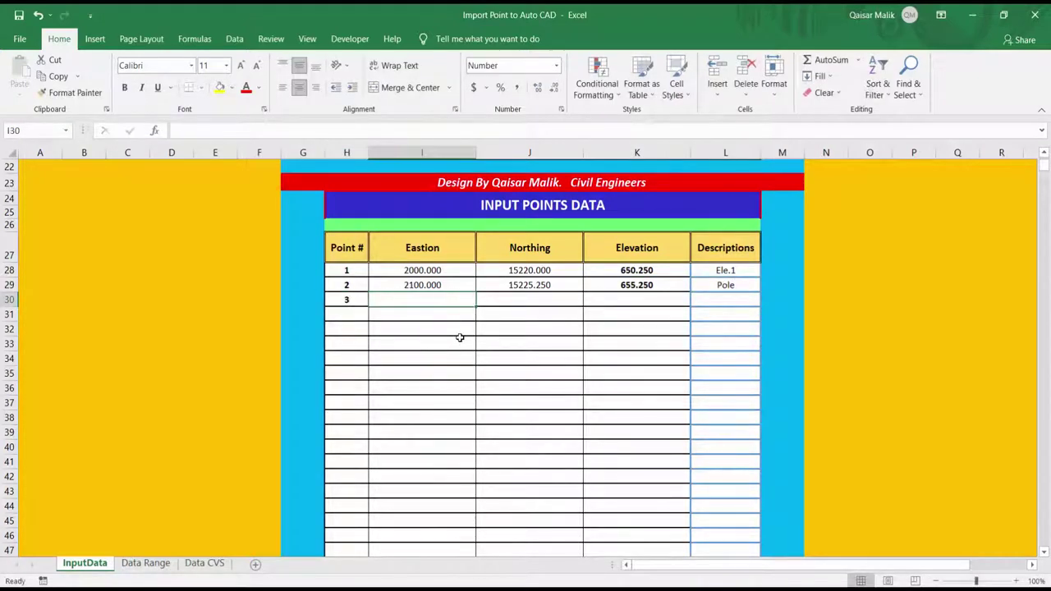
{"action": "type", "text": "2150"}
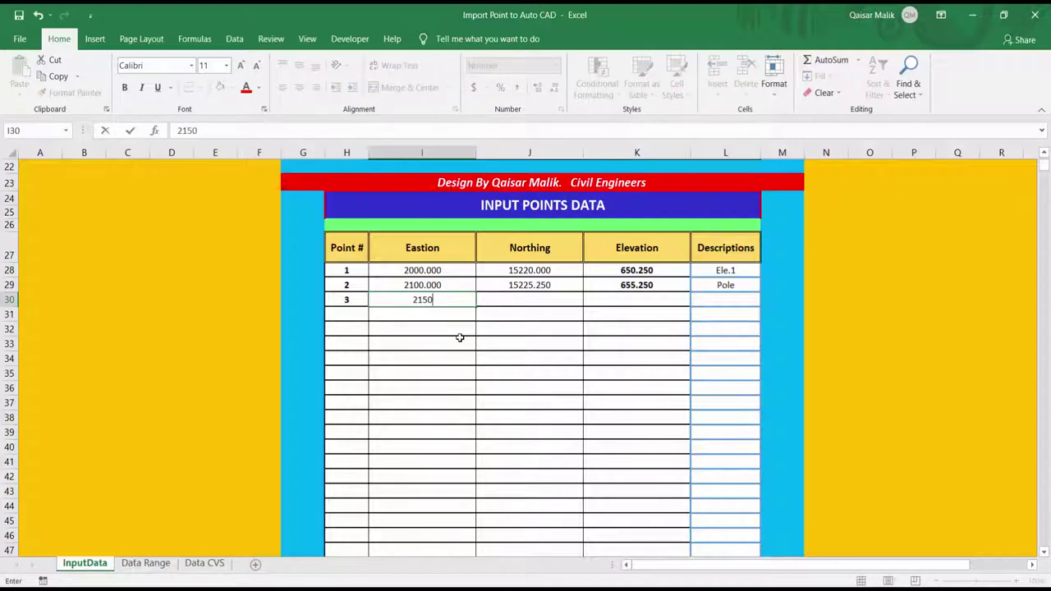
{"action": "key", "text": "Tab"}
{"action": "type", "text": "152"}
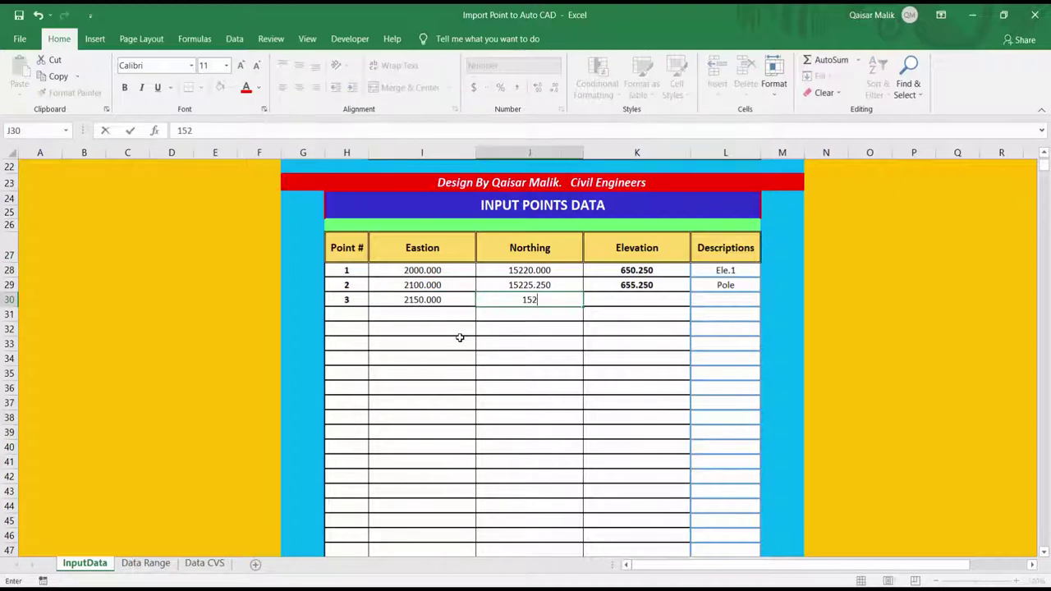
{"action": "type", "text": "250"}
{"action": "key", "text": "Tab"}
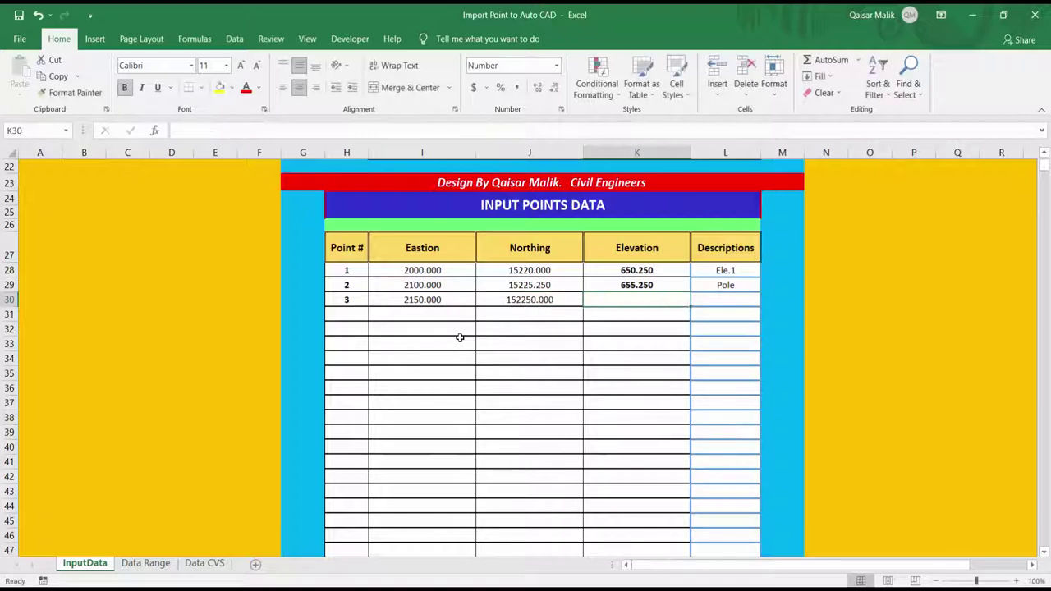
{"action": "type", "text": "657.26"}
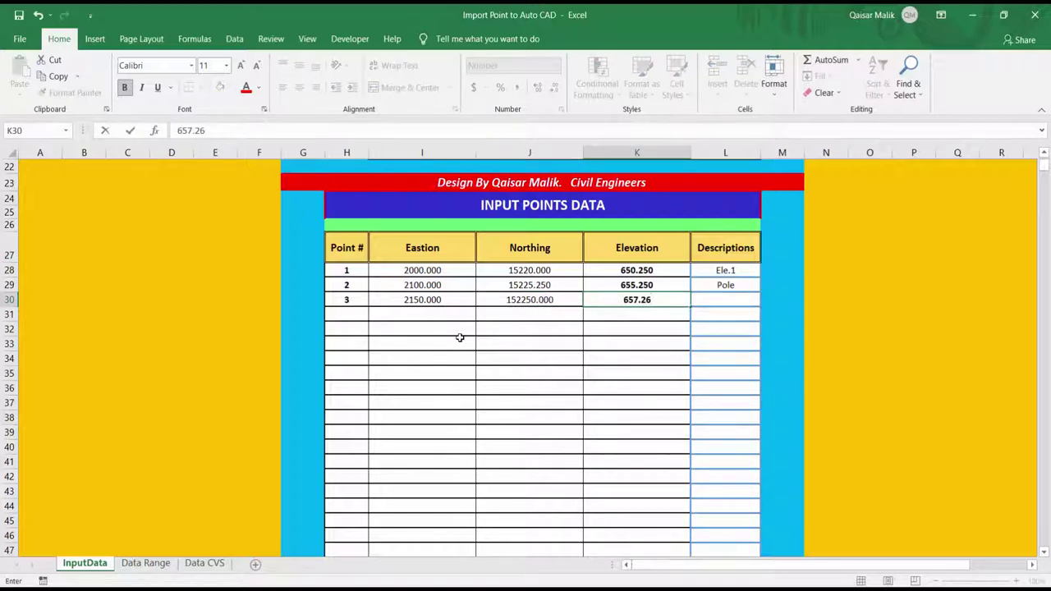
{"action": "key", "text": "Tab"}
{"action": "type", "text": "Lin"}
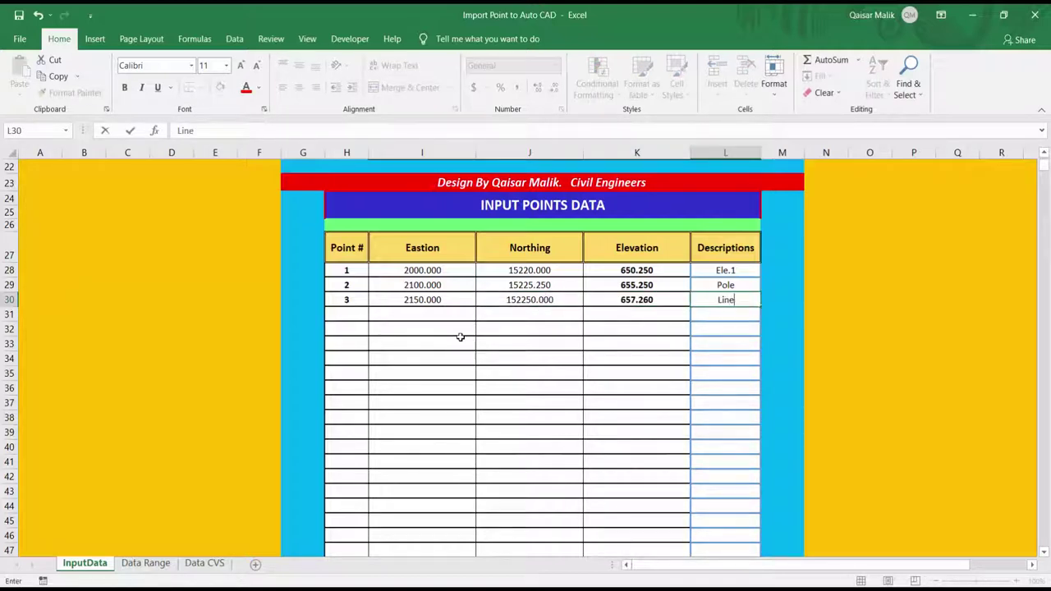
{"action": "left_click", "coordinate": [429, 383]}
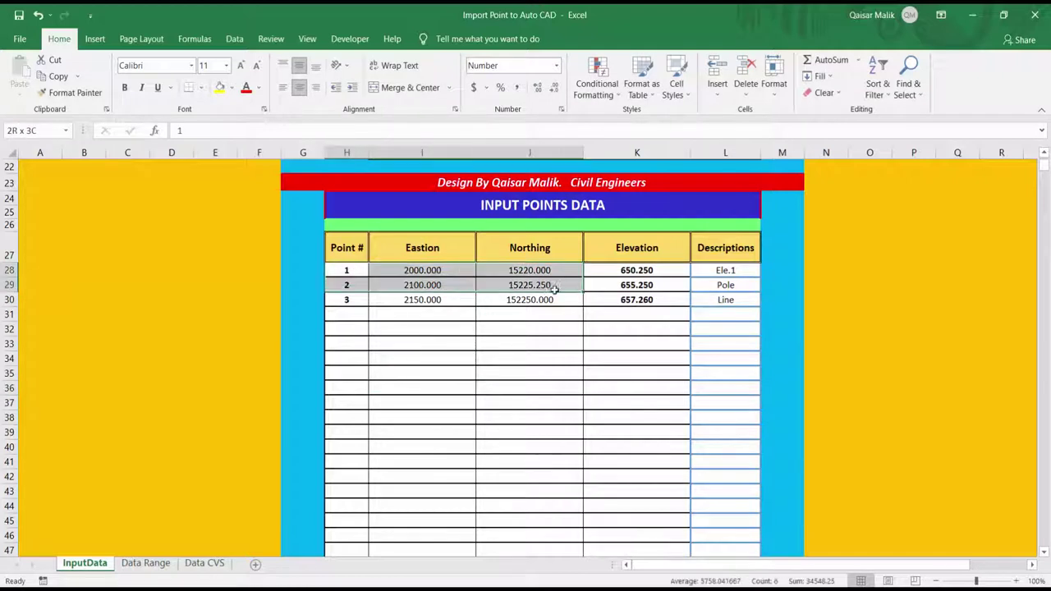
Select the sample point rows 28 to 31 and delete them
{"action": "left_click_drag", "start_coordinate": [354, 274], "coordinate": [711, 303]}
{"action": "left_click", "coordinate": [423, 343]}
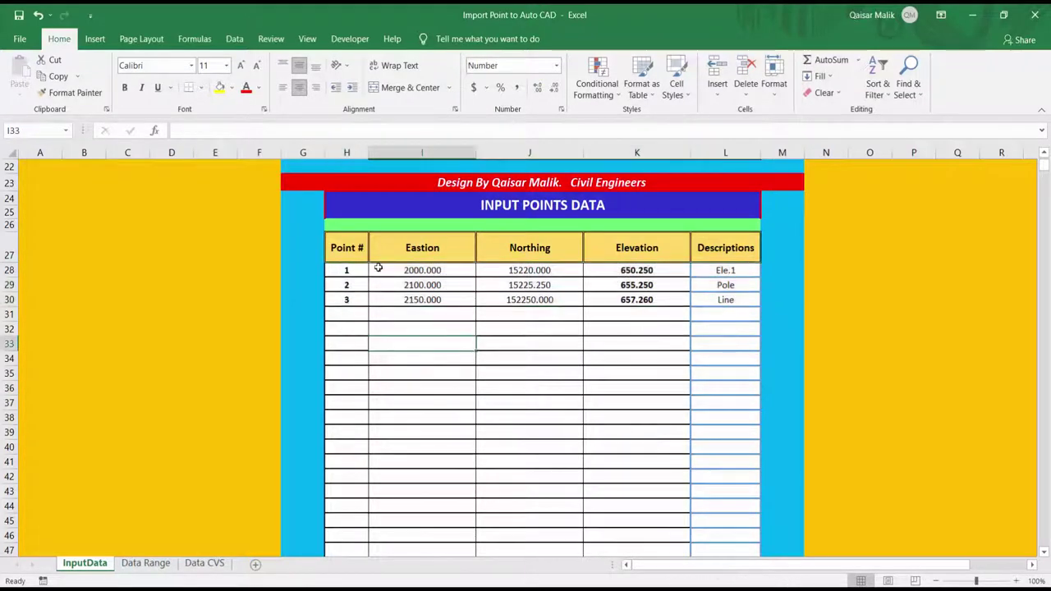
{"action": "left_click_drag", "start_coordinate": [352, 272], "coordinate": [714, 308]}
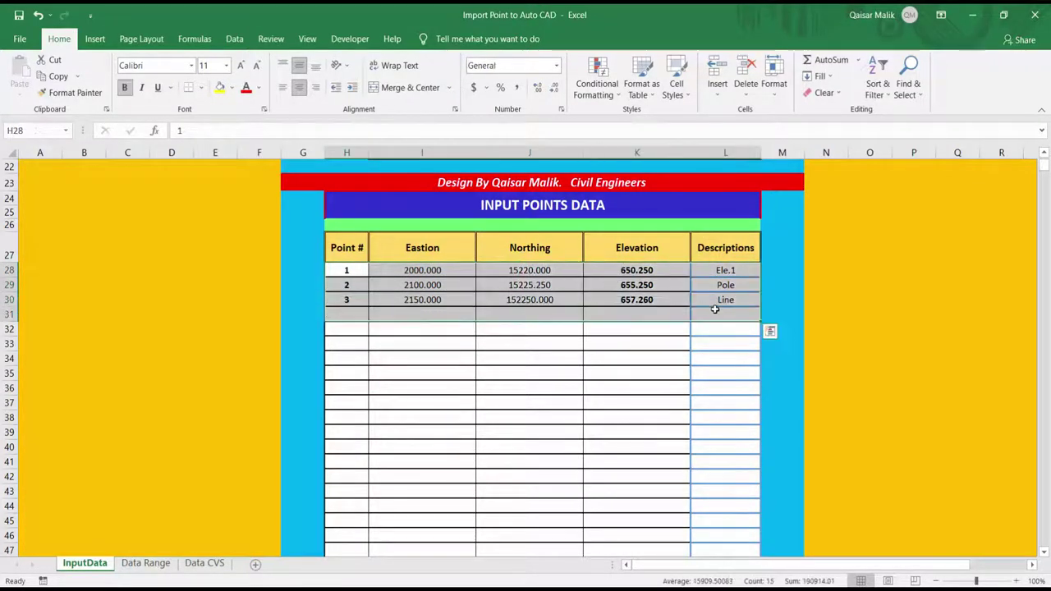
{"action": "key", "text": "Delete"}
{"action": "left_click", "coordinate": [530, 373]}
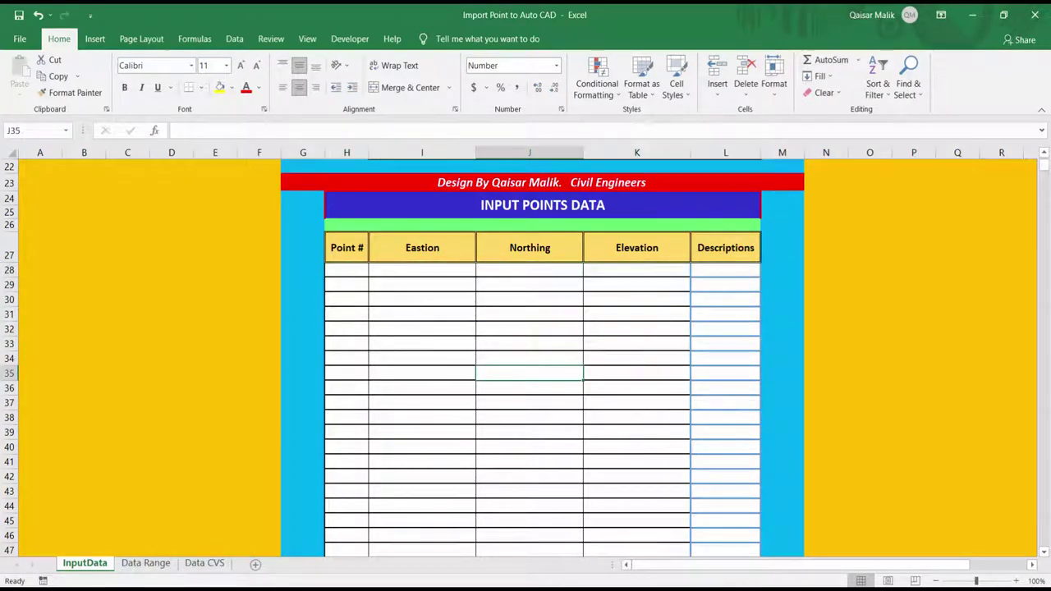
Open the Existing Ground Points - PENZD text file in a maximized Notepad window
{"action": "left_click", "coordinate": [459, 530]}
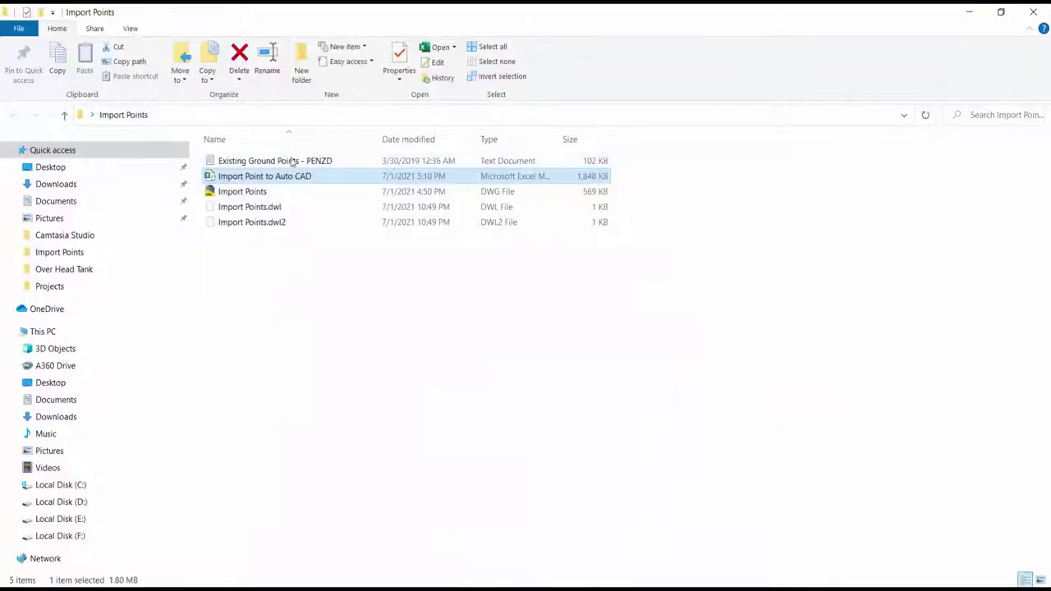
{"action": "double_click", "coordinate": [250, 163]}
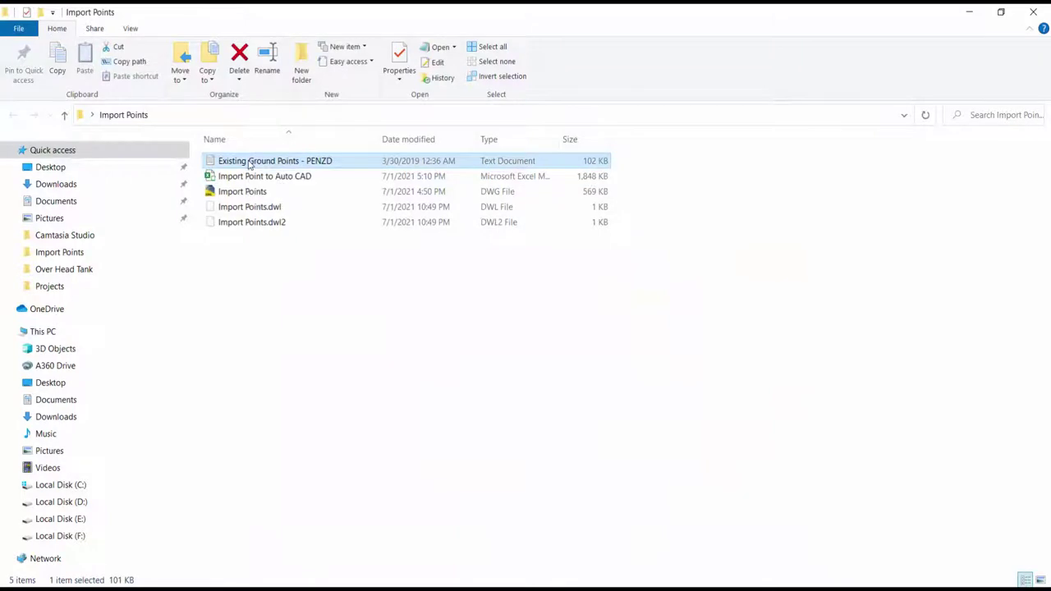
{"action": "left_click", "coordinate": [974, 108]}
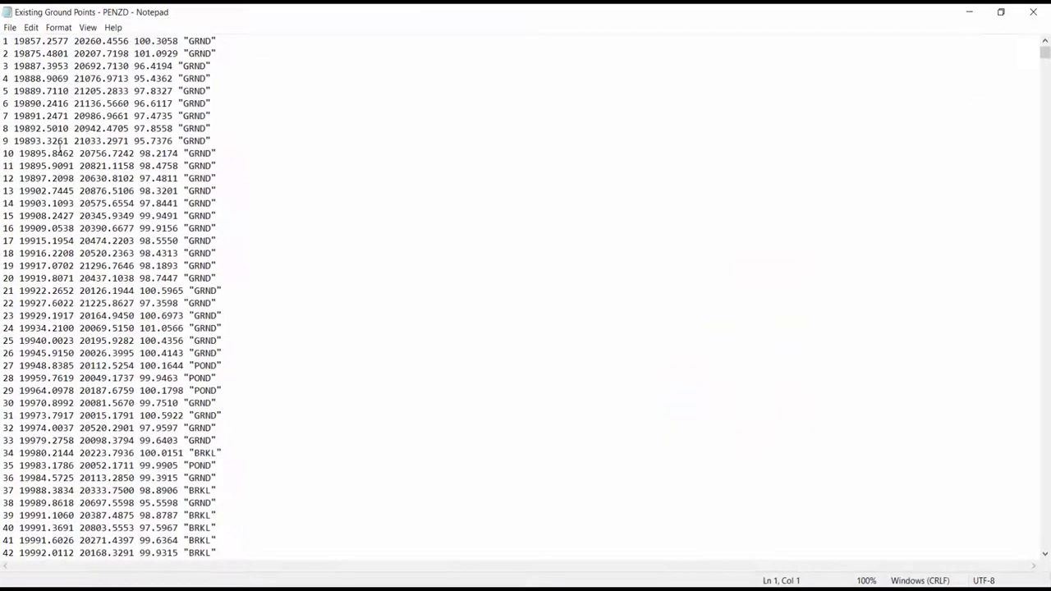
Scroll through the point list to confirm the last point number is 2405
{"action": "left_click_drag", "start_coordinate": [3, 41], "coordinate": [50, 315]}
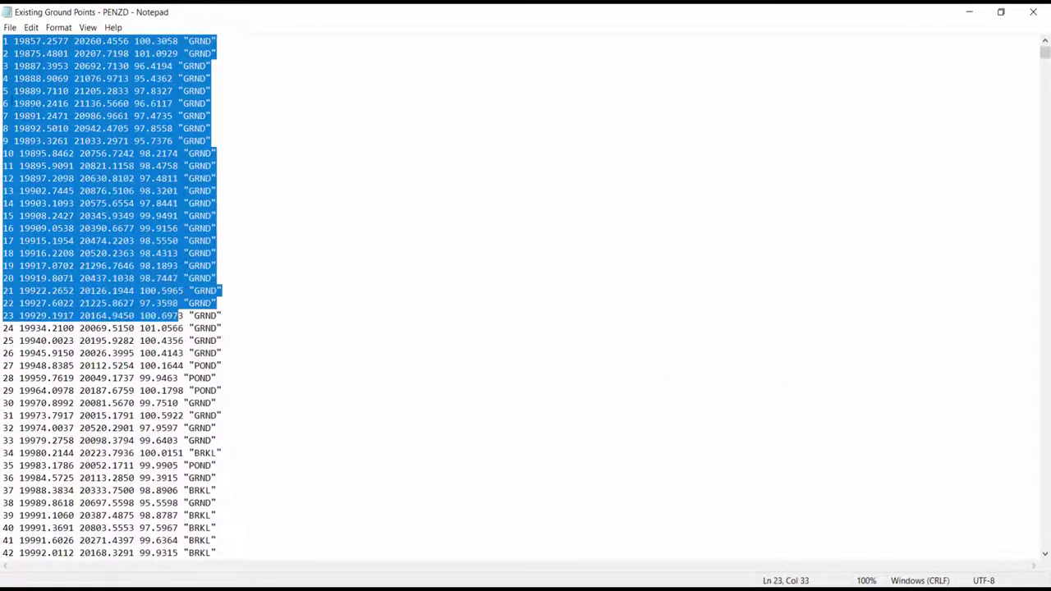
{"action": "left_click", "coordinate": [47, 160]}
{"action": "key", "text": "shift+Down"}
{"action": "scroll", "coordinate": [282, 192], "scroll_direction": "down", "scroll_amount": 6}
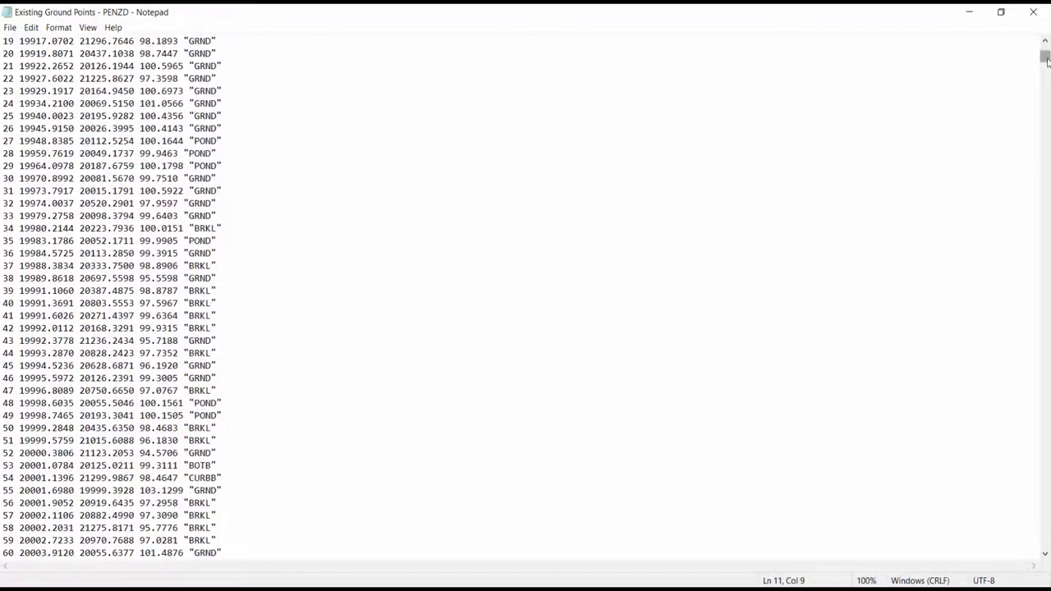
{"action": "left_click_drag", "start_coordinate": [1045, 56], "coordinate": [1047, 573]}
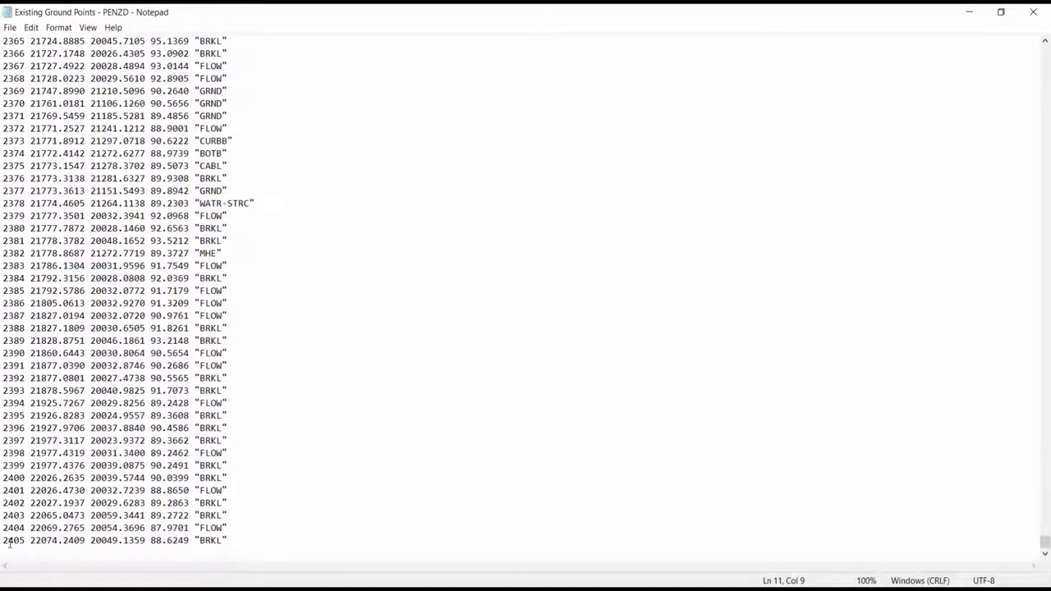
{"action": "left_click_drag", "start_coordinate": [25, 542], "coordinate": [2, 541]}
{"action": "left_click", "coordinate": [31, 178]}
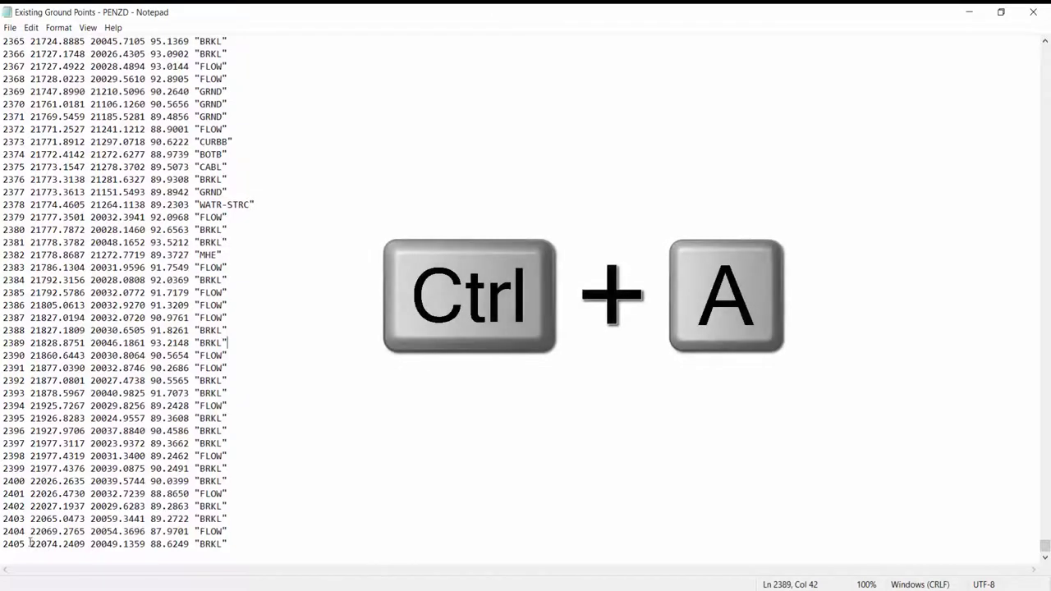
Select all the ground point text and copy it
{"action": "key", "text": "ctrl+a"}
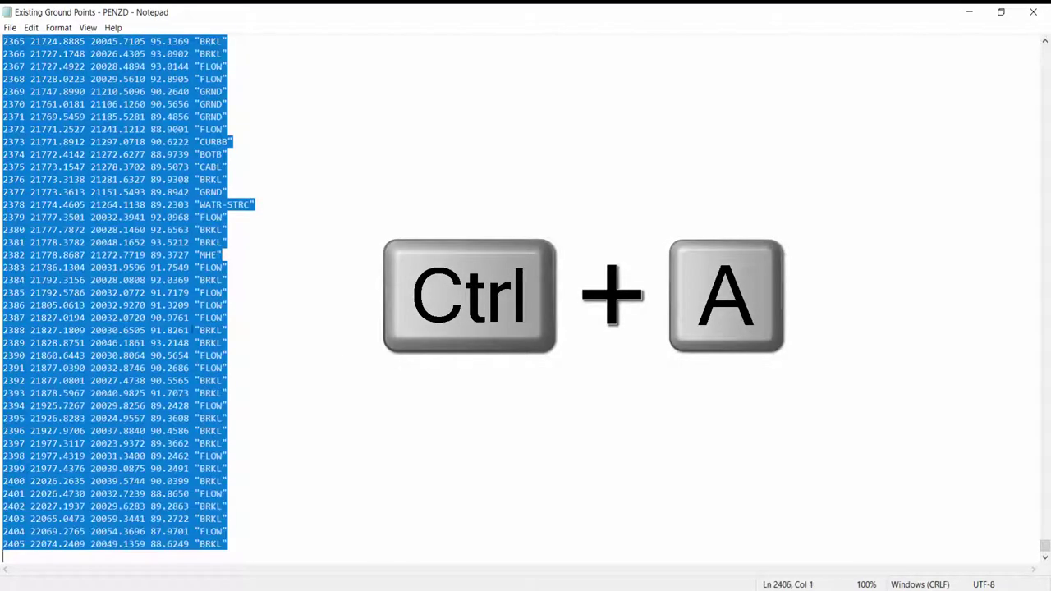
{"action": "right_click", "coordinate": [85, 278]}
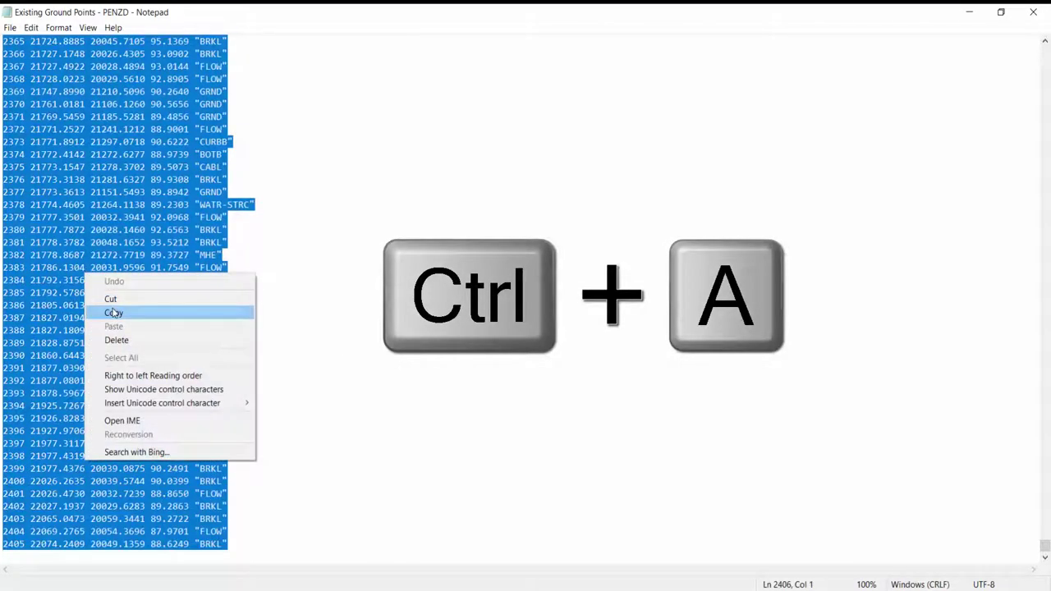
{"action": "left_click", "coordinate": [113, 313]}
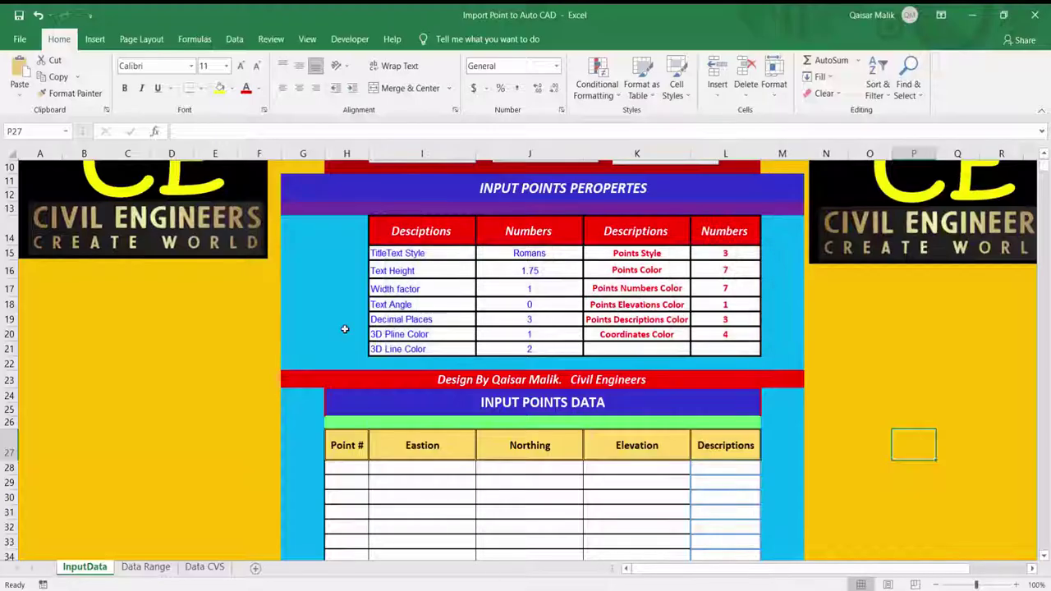
Browse the InputData, Data CVS and Data Range sheets, then select cell A1 on the empty Data CVS sheet
{"action": "scroll", "coordinate": [345, 330], "scroll_direction": "down", "scroll_amount": 1}
{"action": "left_click", "coordinate": [348, 427]}
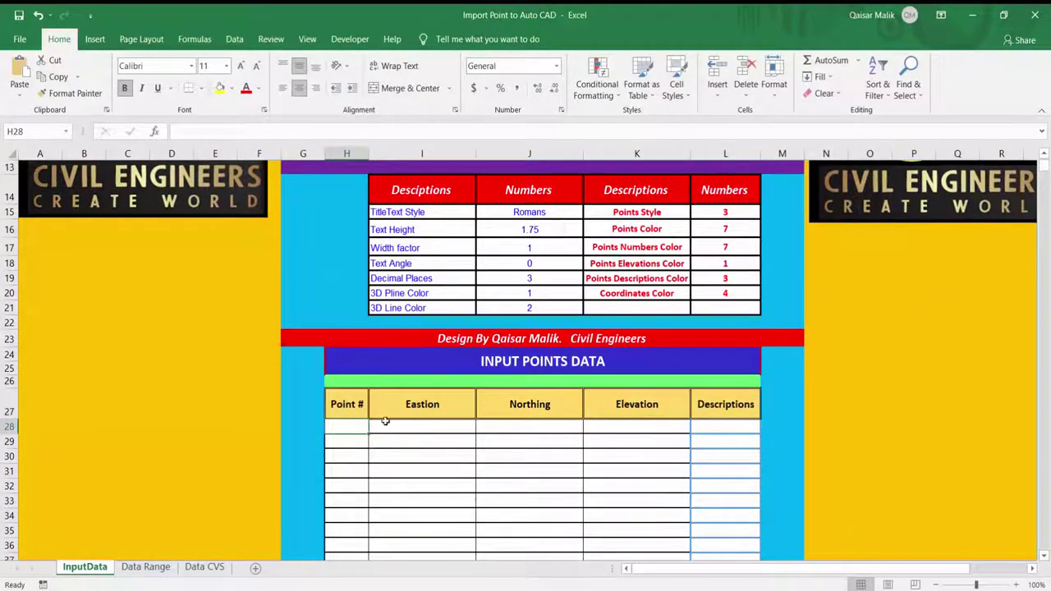
{"action": "left_click", "coordinate": [206, 568]}
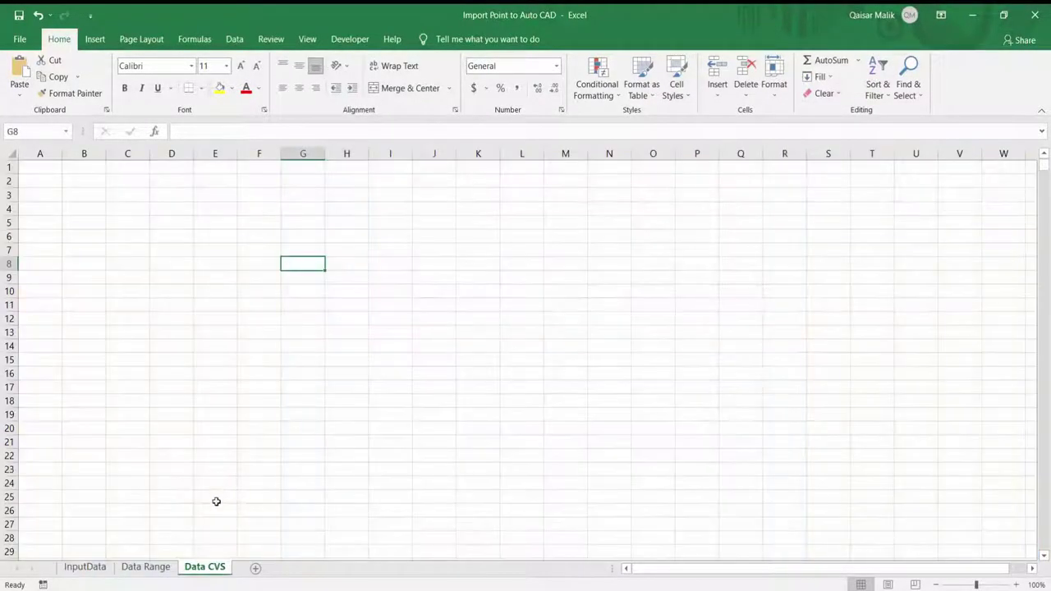
{"action": "left_click", "coordinate": [83, 568]}
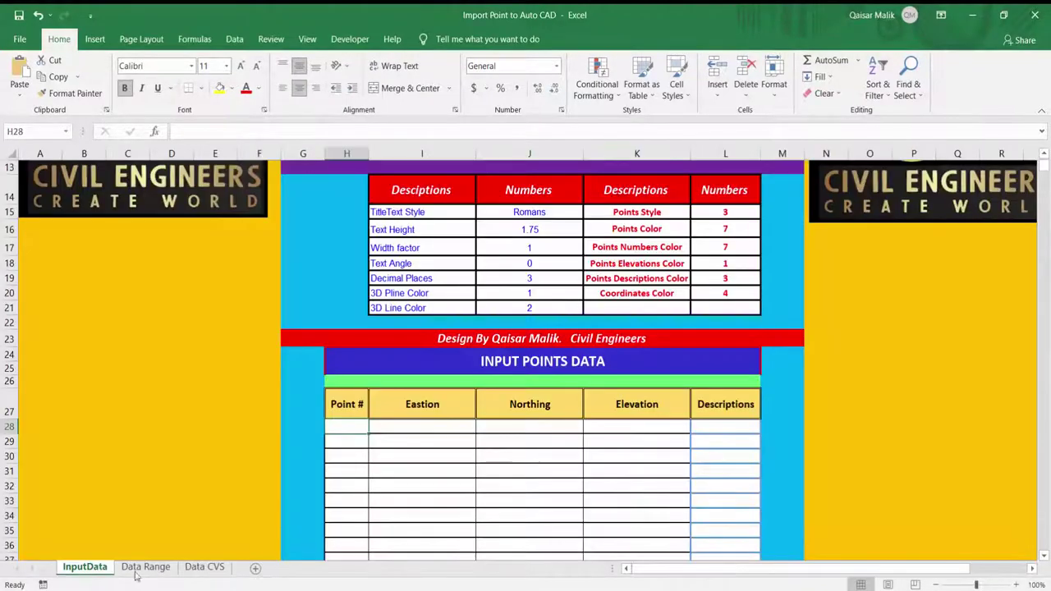
{"action": "left_click", "coordinate": [169, 571]}
{"action": "scroll", "coordinate": [403, 325], "scroll_direction": "up", "scroll_amount": 4}
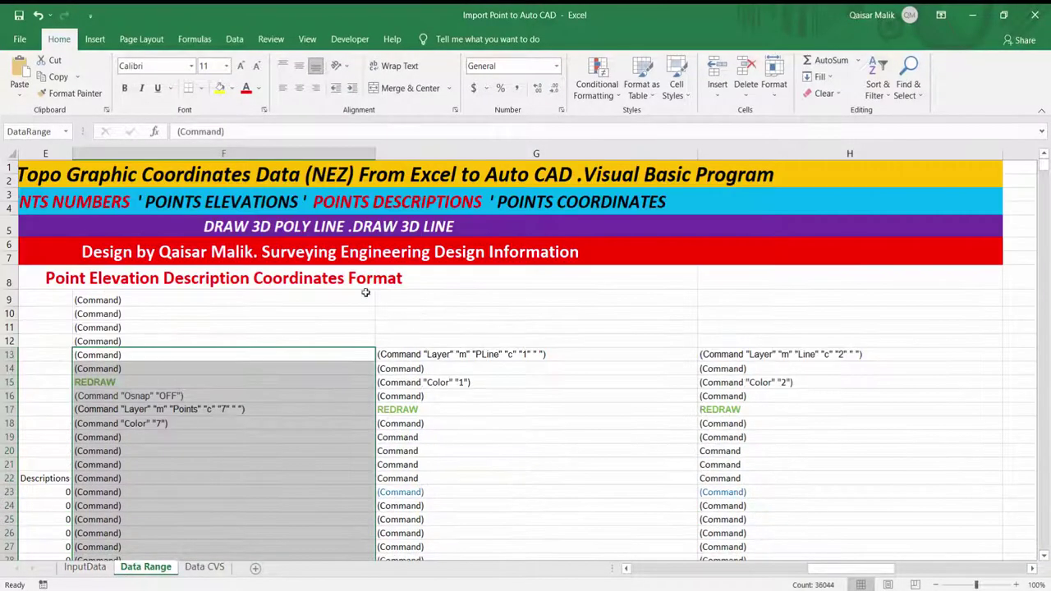
{"action": "scroll", "coordinate": [364, 523], "scroll_direction": "down", "scroll_amount": 4}
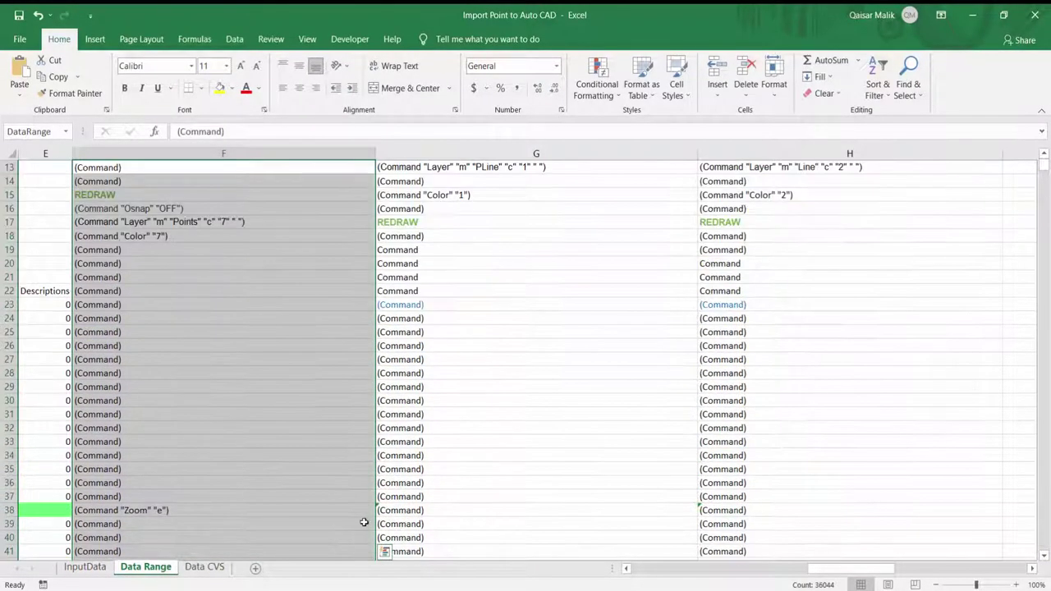
{"action": "left_click", "coordinate": [207, 569]}
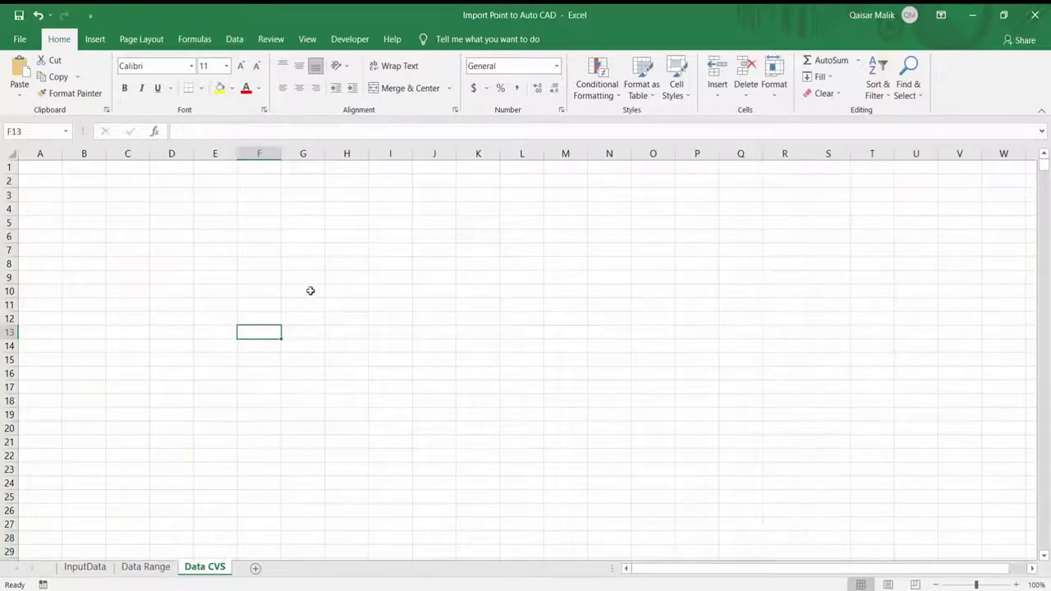
{"action": "left_click", "coordinate": [39, 169]}
Paste the copied survey point lines into cell A1 and select column A
{"action": "right_click", "coordinate": [39, 169]}
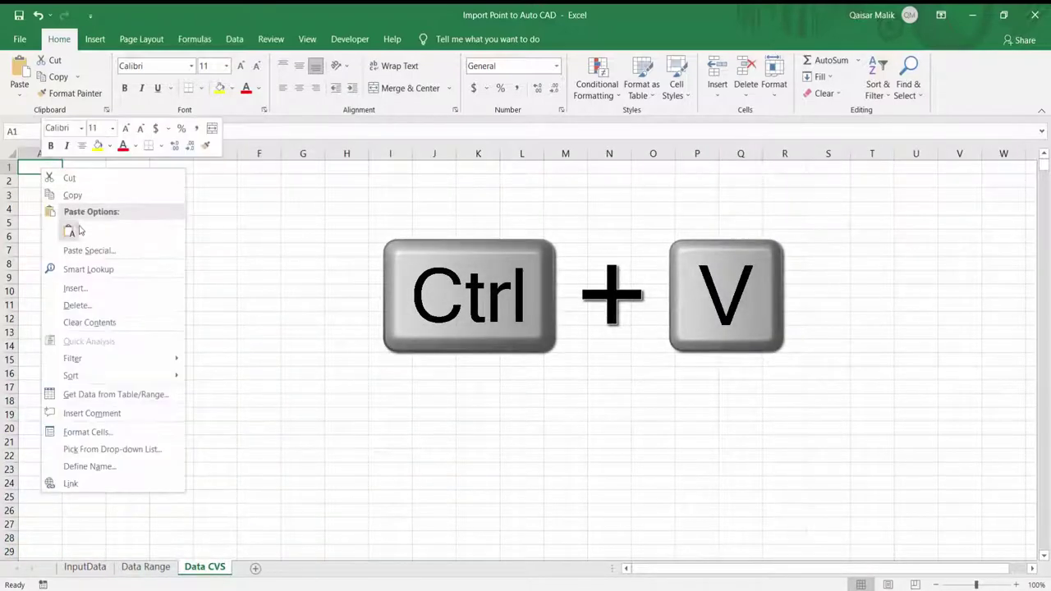
{"action": "left_click", "coordinate": [74, 231]}
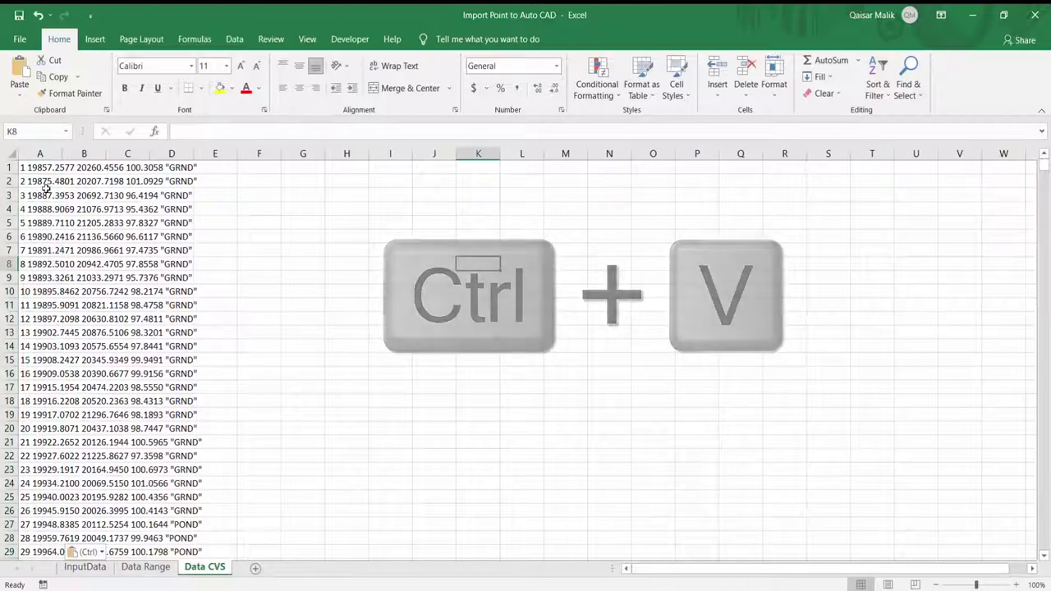
{"action": "left_click", "coordinate": [49, 168]}
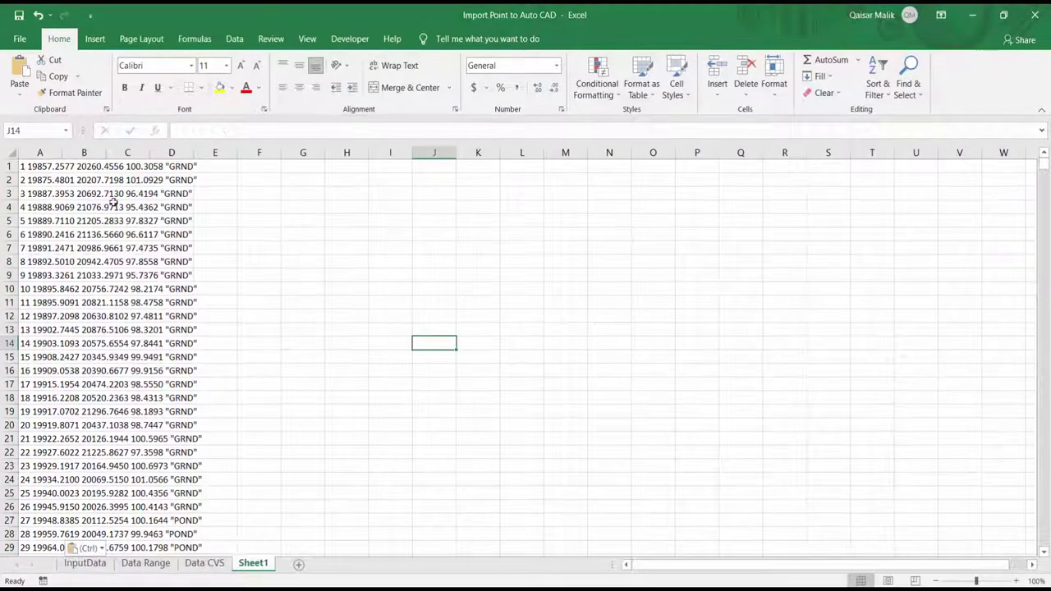
{"action": "left_click", "coordinate": [41, 153]}
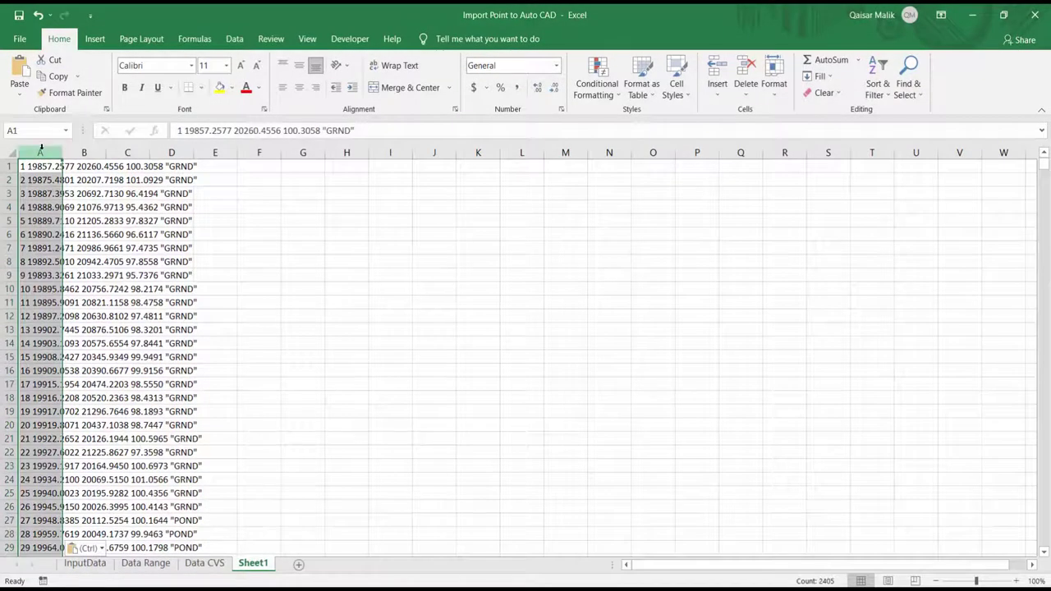
{"action": "left_click_drag", "start_coordinate": [42, 152], "coordinate": [41, 153]}
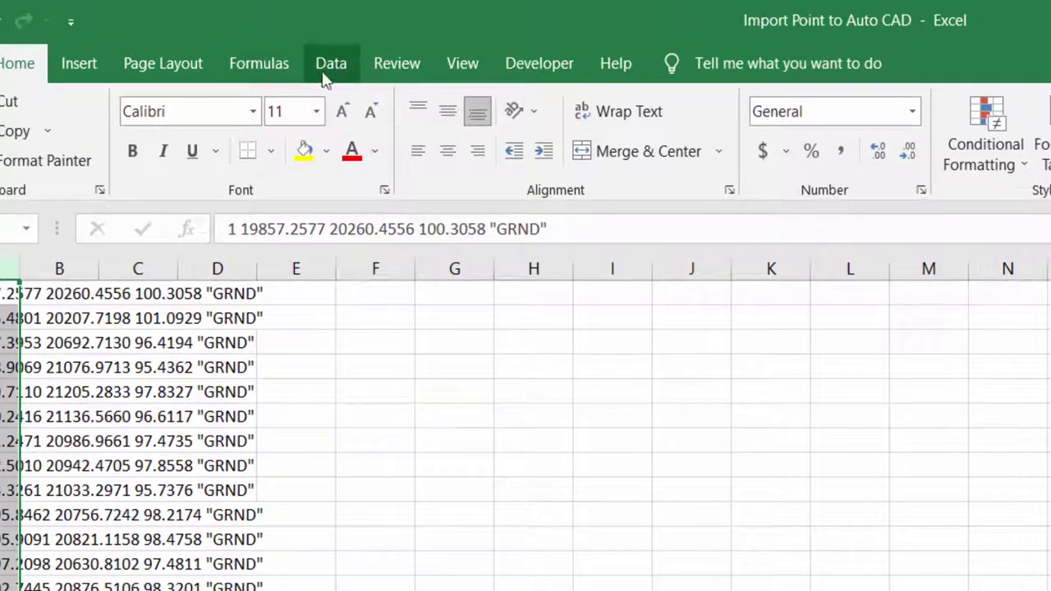
Split column A with Text to Columns, Delimited by Space rather than Comma, into columns A–E
{"action": "left_click", "coordinate": [328, 66]}
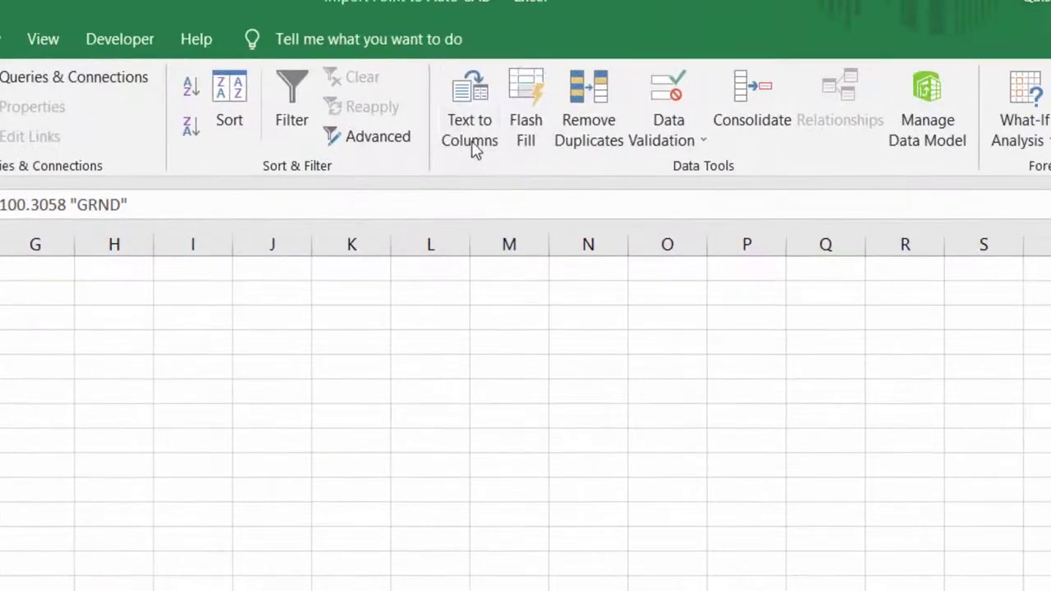
{"action": "left_click", "coordinate": [465, 93]}
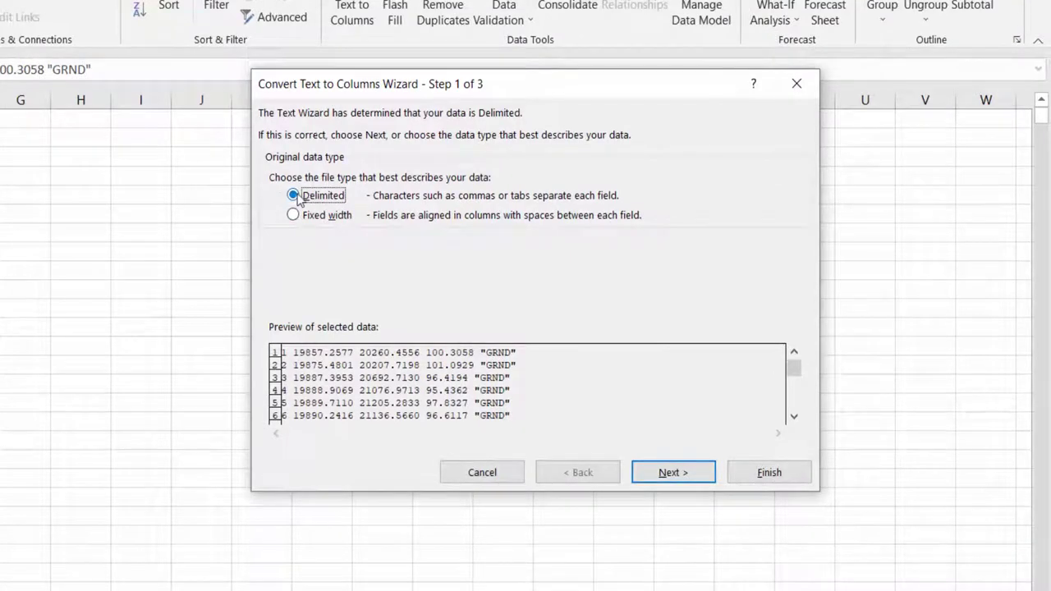
{"action": "left_click", "coordinate": [669, 474]}
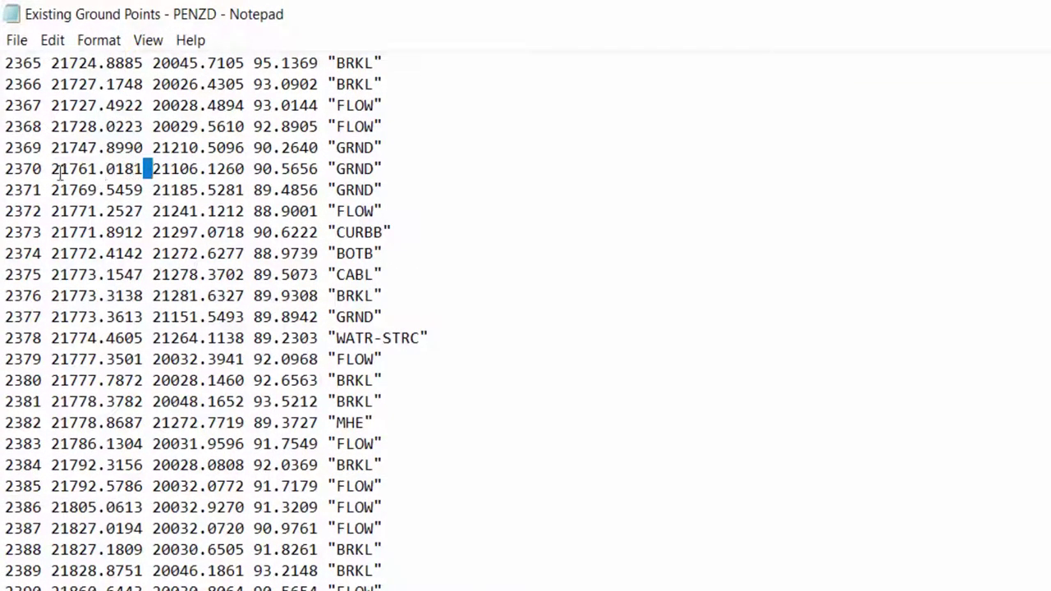
{"action": "left_click_drag", "start_coordinate": [51, 169], "coordinate": [23, 169]}
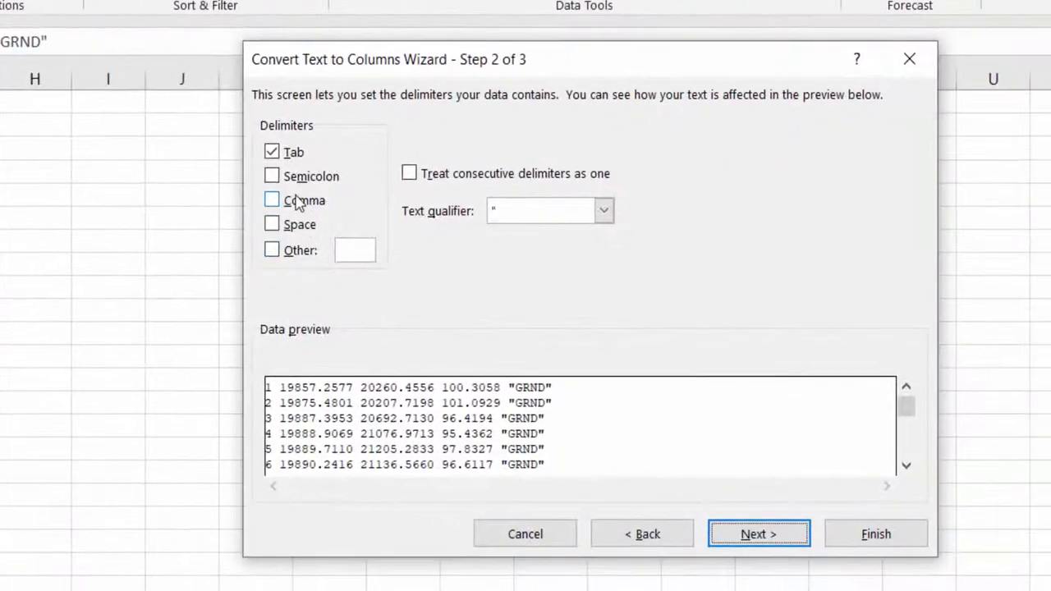
{"action": "left_click", "coordinate": [271, 204]}
{"action": "left_click", "coordinate": [271, 200]}
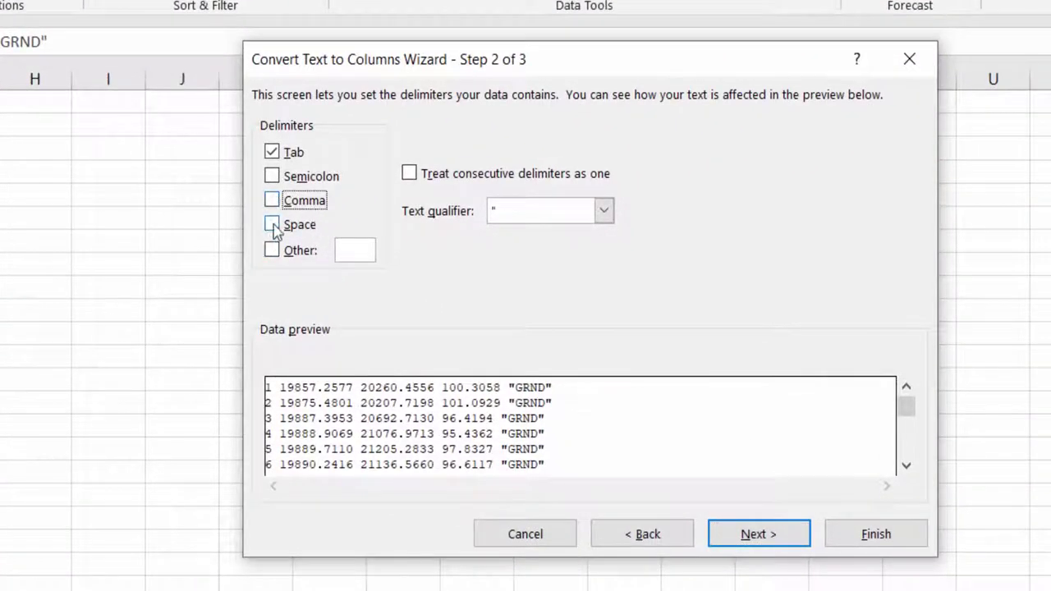
{"action": "left_click", "coordinate": [271, 224]}
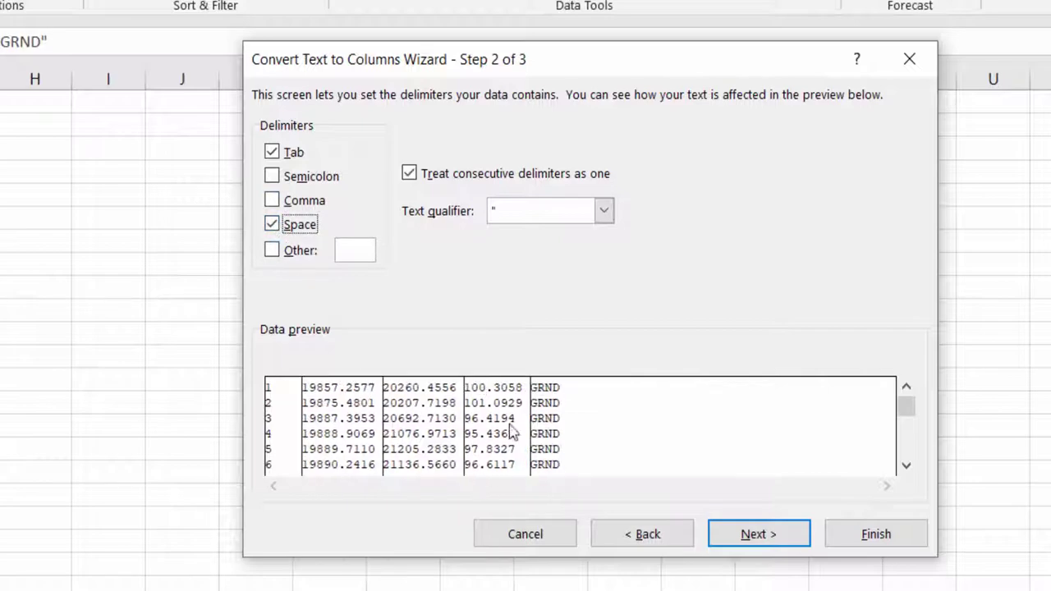
{"action": "left_click", "coordinate": [772, 535]}
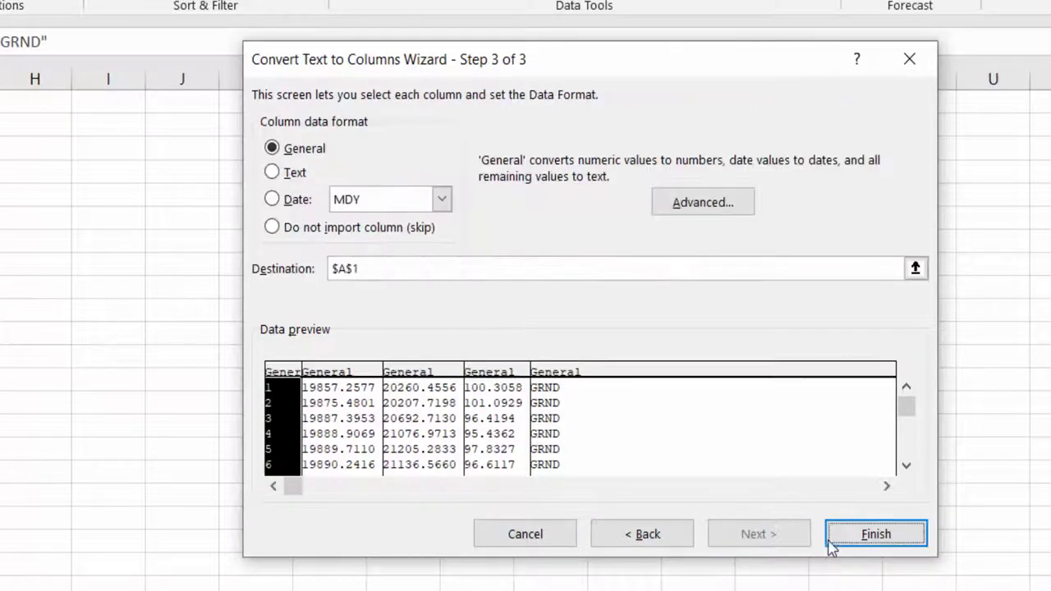
{"action": "left_click", "coordinate": [870, 507]}
Check the first point's split values and insert a blank header row above the data
{"action": "left_click", "coordinate": [28, 193]}
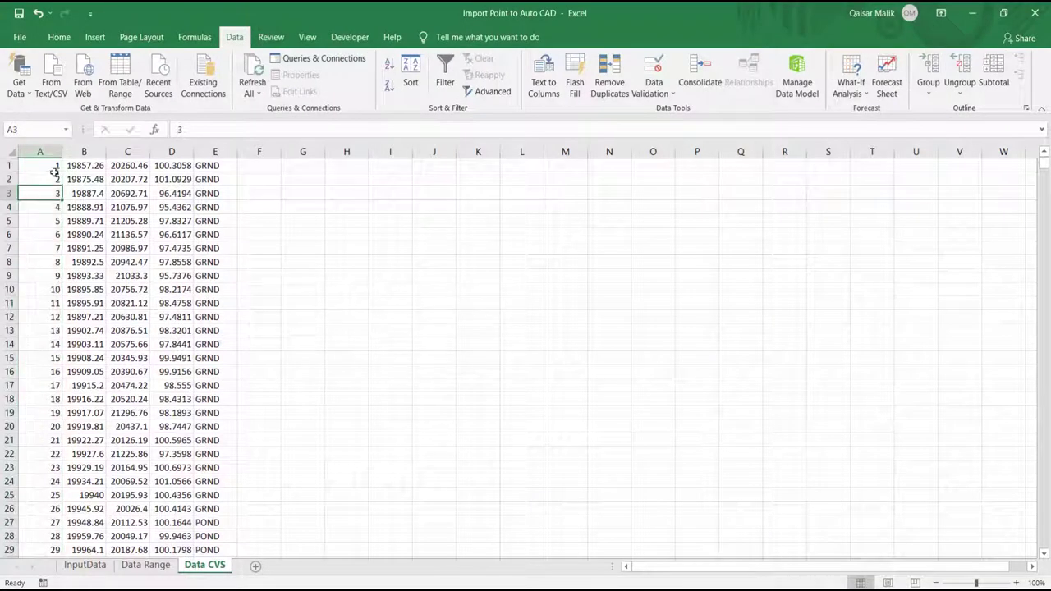
{"action": "left_click", "coordinate": [56, 165]}
{"action": "left_click", "coordinate": [82, 165]}
{"action": "left_click", "coordinate": [138, 166]}
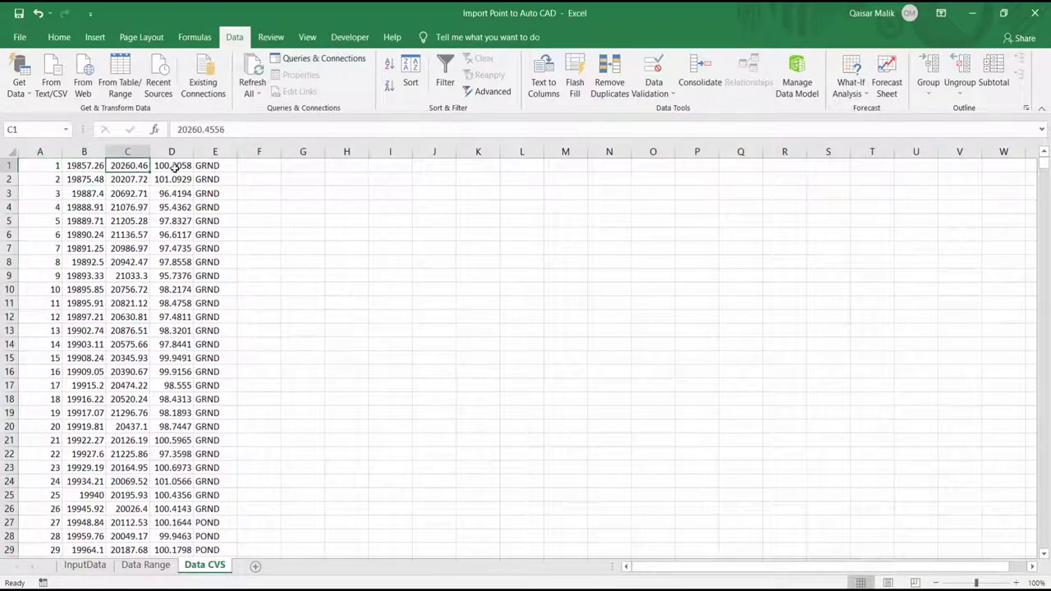
{"action": "left_click", "coordinate": [175, 167]}
{"action": "left_click", "coordinate": [207, 165]}
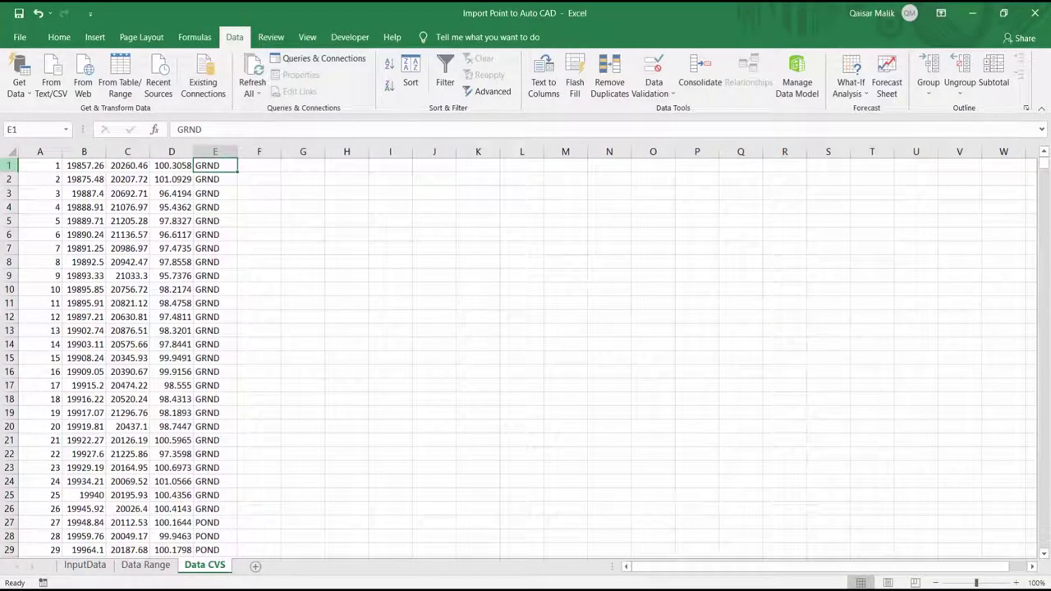
{"action": "right_click", "coordinate": [11, 165]}
{"action": "left_click", "coordinate": [49, 269]}
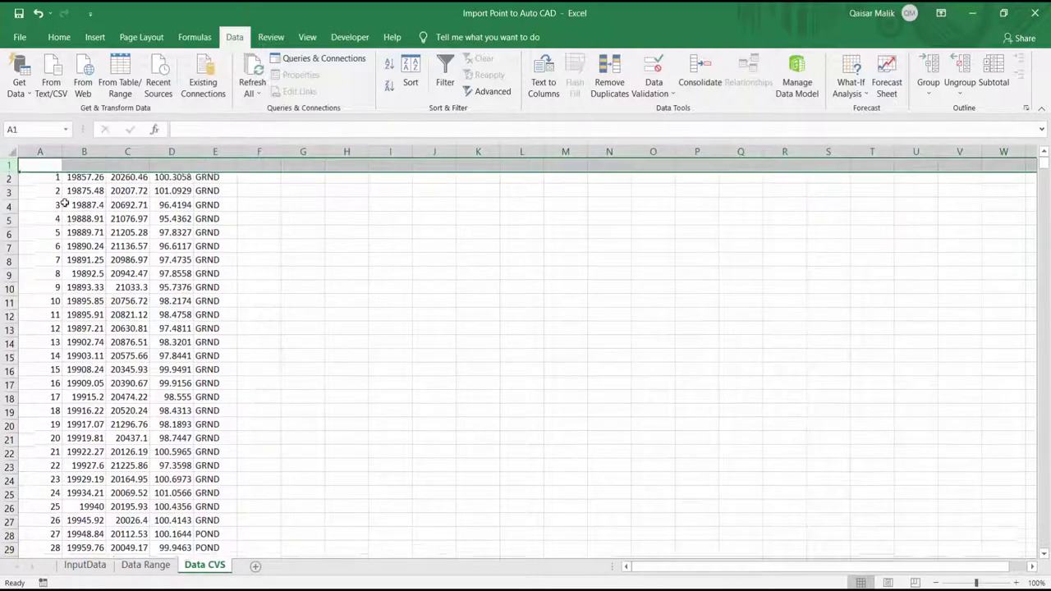
Enter the headers Point No, Easting, Northing, Elevation and Description in A1–E1
{"action": "type", "text": "Poi"}
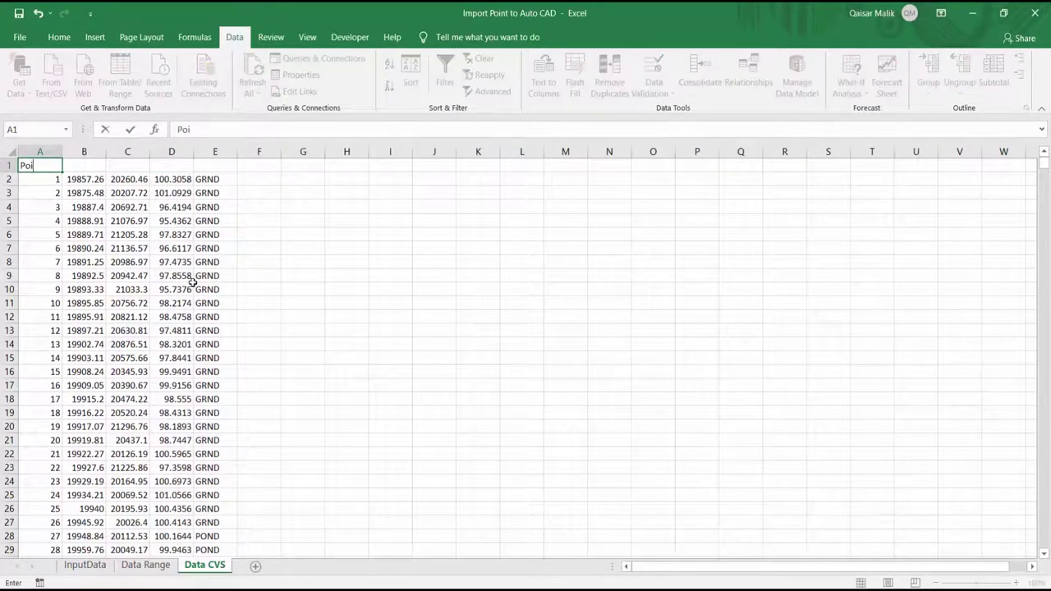
{"action": "type", "text": "nt"}
{"action": "type", "text": " N"}
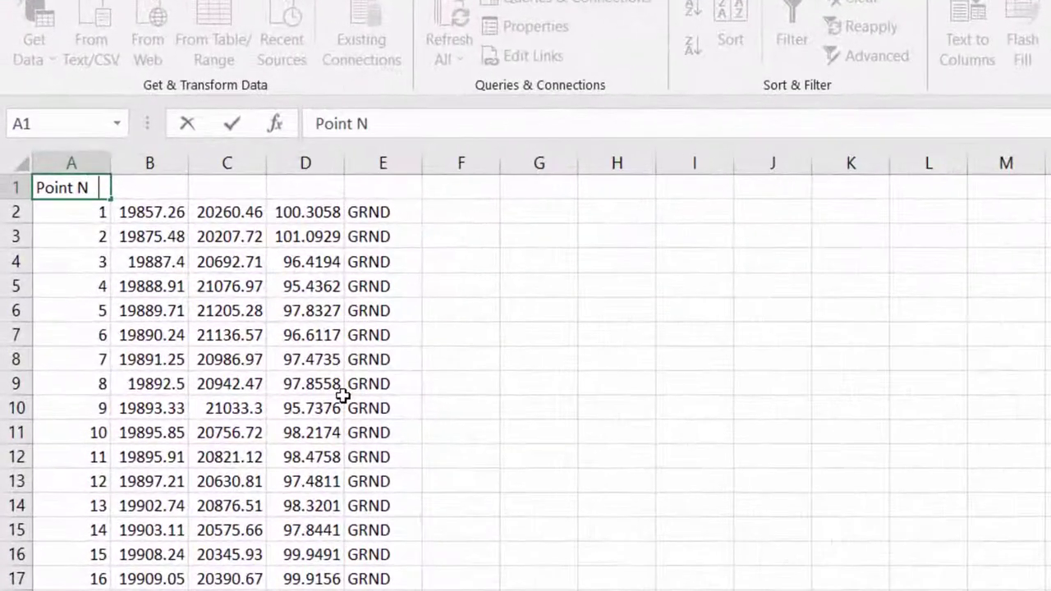
{"action": "type", "text": "o"}
{"action": "left_click", "coordinate": [157, 190]}
{"action": "type", "text": "Easting"}
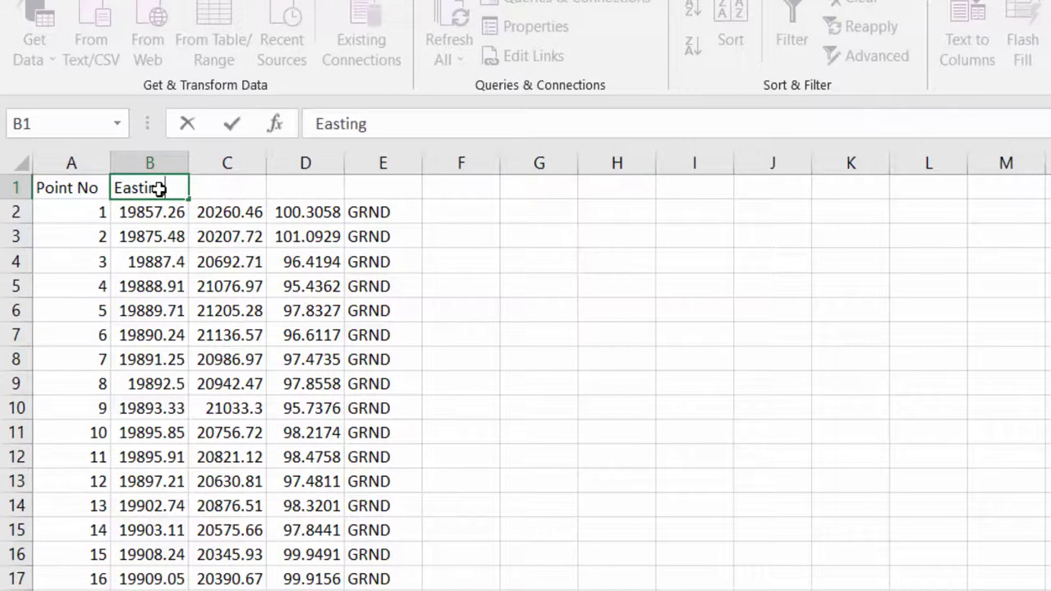
{"action": "left_click", "coordinate": [244, 195]}
{"action": "type", "text": "N"}
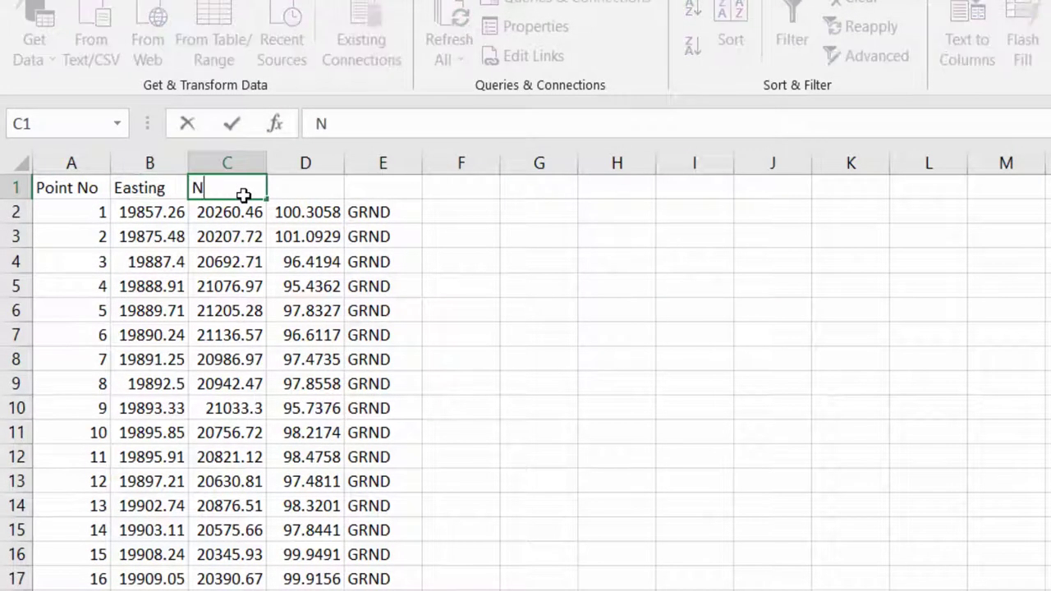
{"action": "type", "text": "orthing"}
{"action": "left_click", "coordinate": [298, 190]}
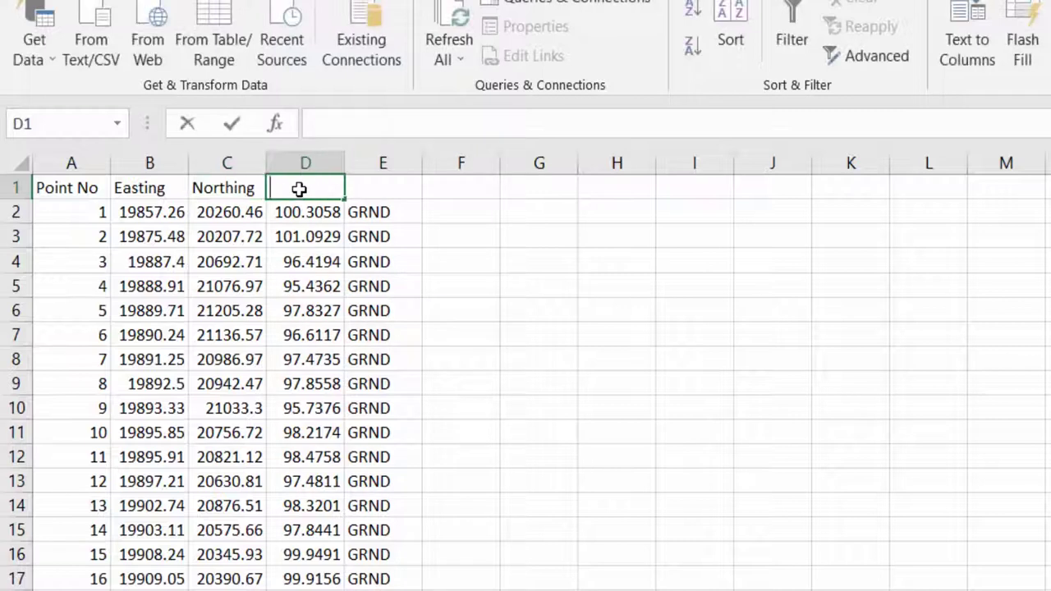
{"action": "type", "text": "Elevation"}
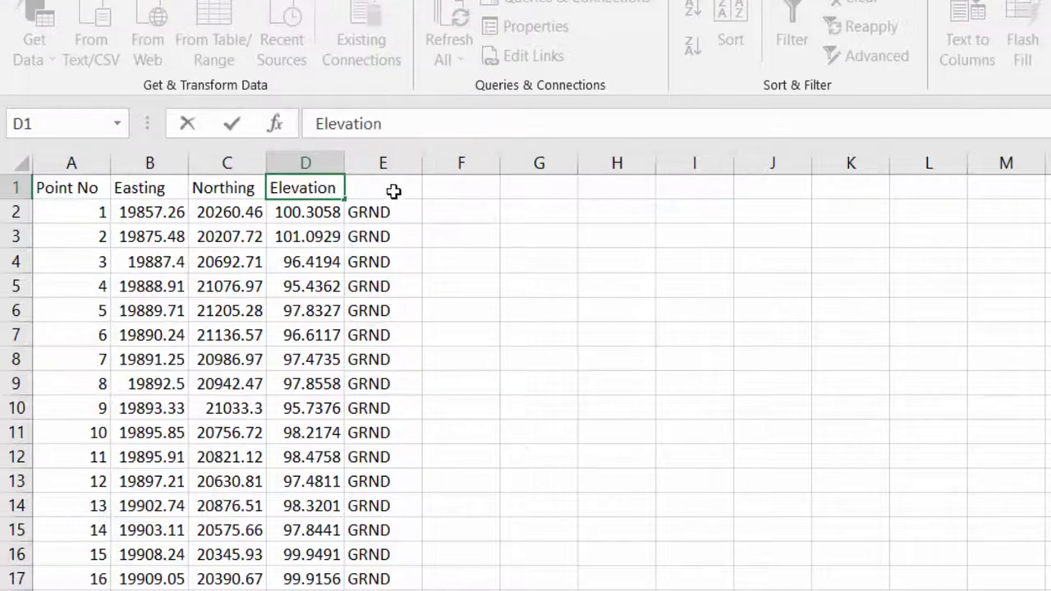
{"action": "left_click", "coordinate": [401, 187]}
{"action": "type", "text": "Des"}
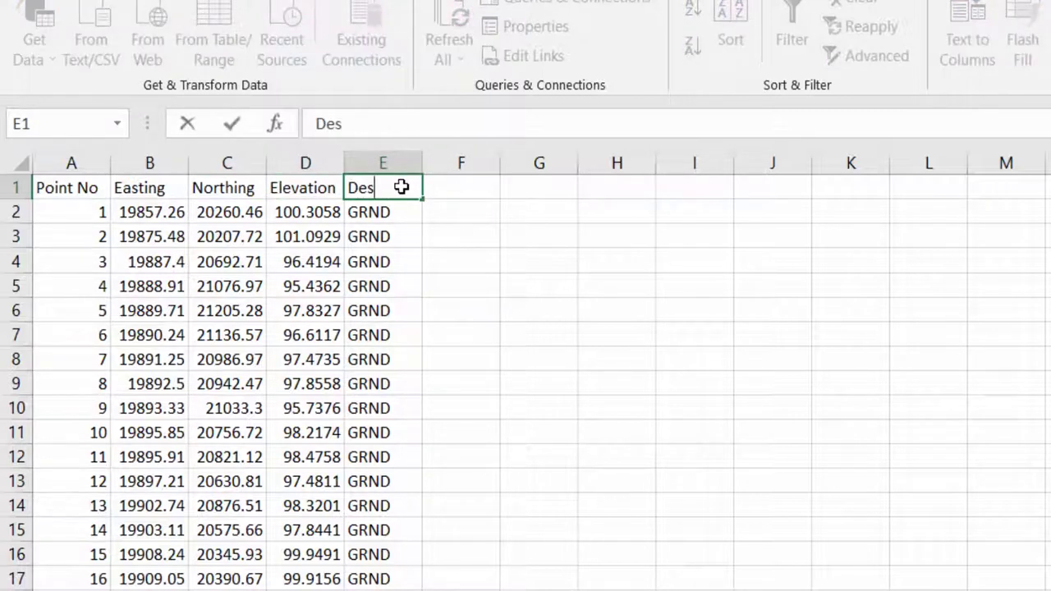
{"action": "type", "text": "cription"}
{"action": "left_click", "coordinate": [556, 311]}
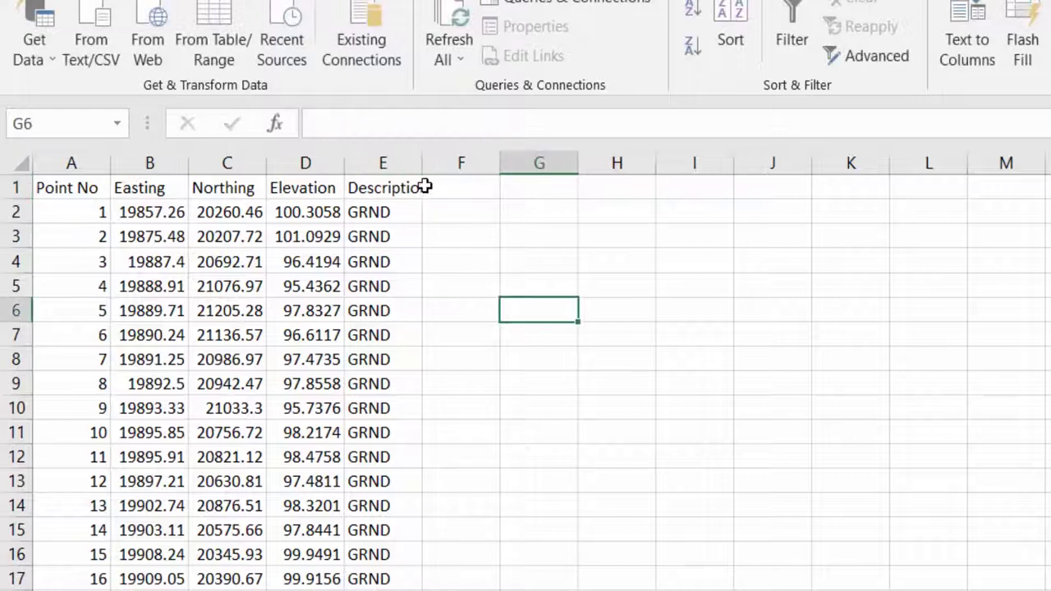
Auto-fit columns E, D and C, then review the headers and first values
{"action": "double_click", "coordinate": [423, 163]}
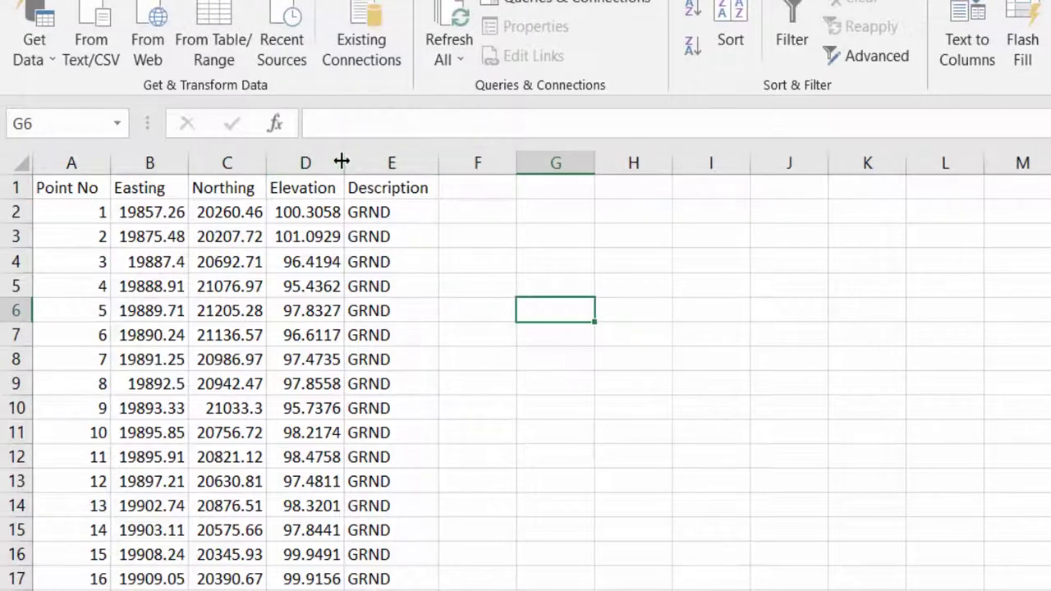
{"action": "double_click", "coordinate": [343, 163]}
{"action": "double_click", "coordinate": [262, 163]}
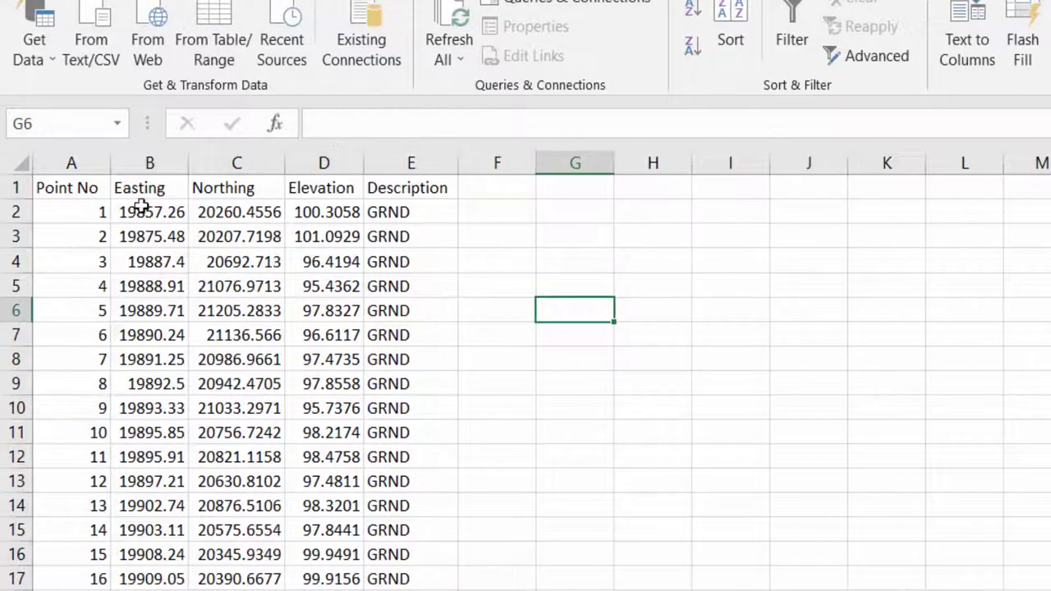
{"action": "left_click", "coordinate": [71, 187]}
{"action": "left_click", "coordinate": [152, 202]}
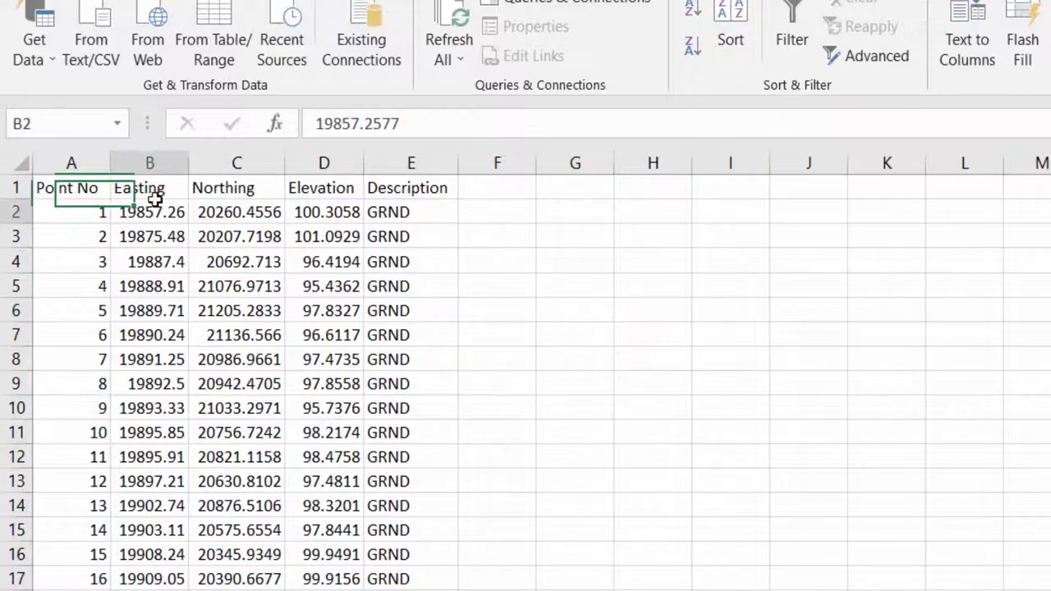
{"action": "left_click", "coordinate": [222, 189]}
{"action": "left_click", "coordinate": [322, 191]}
{"action": "left_click", "coordinate": [400, 189]}
{"action": "left_click", "coordinate": [156, 191]}
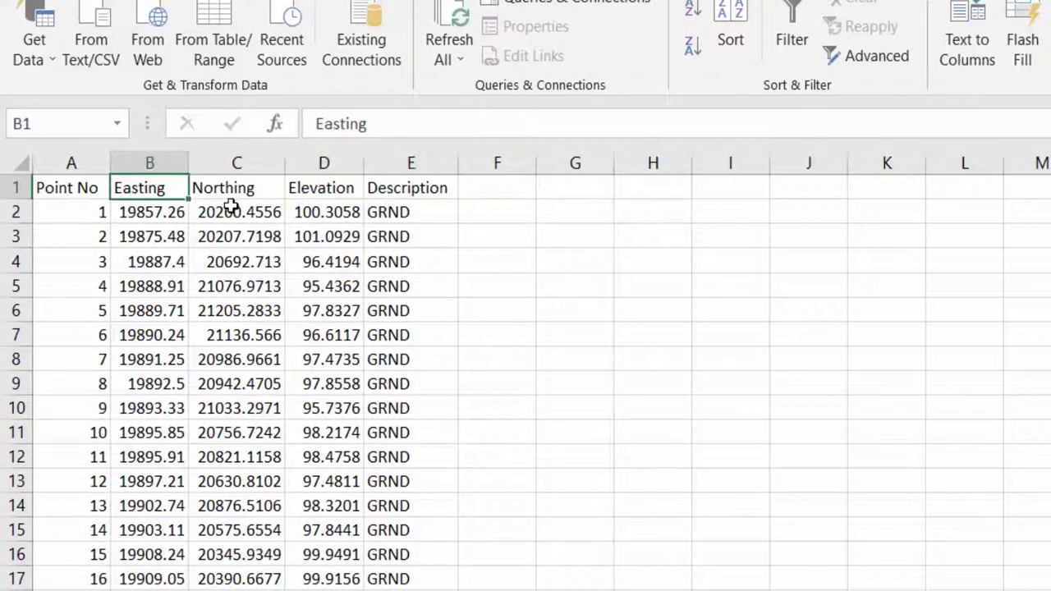
{"action": "left_click", "coordinate": [230, 210]}
{"action": "left_click", "coordinate": [137, 186]}
{"action": "left_click", "coordinate": [193, 182]}
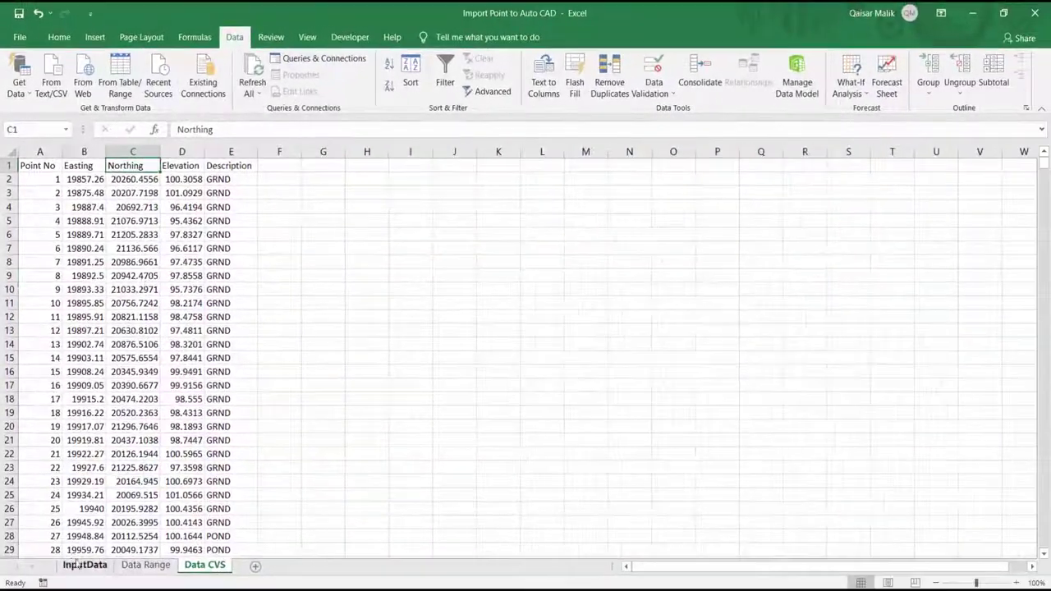
{"action": "left_click", "coordinate": [75, 559]}
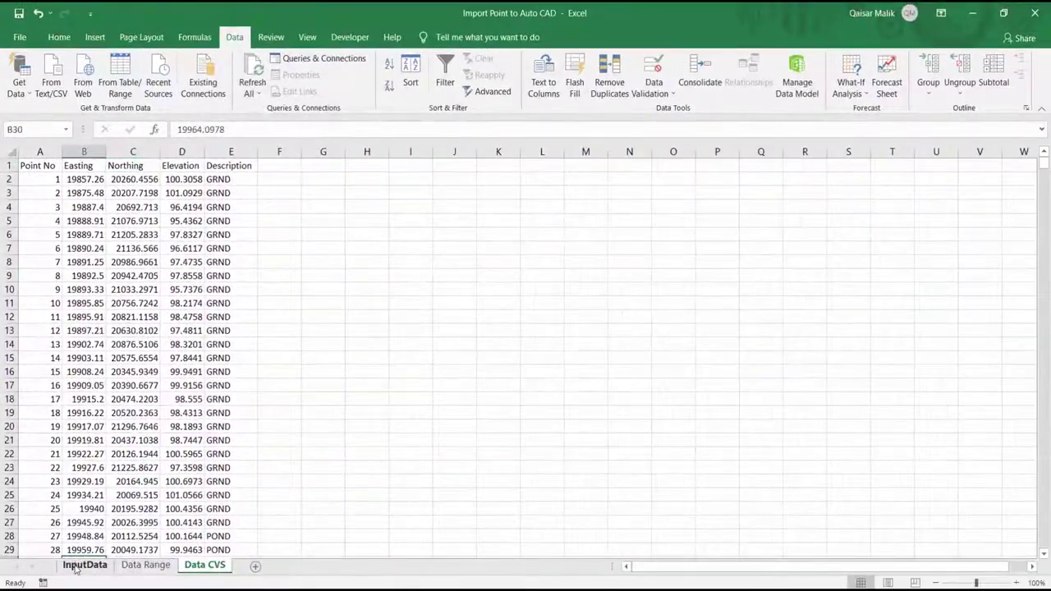
Check the Northing and Descriptions columns of the InputData table
{"action": "left_click", "coordinate": [83, 566]}
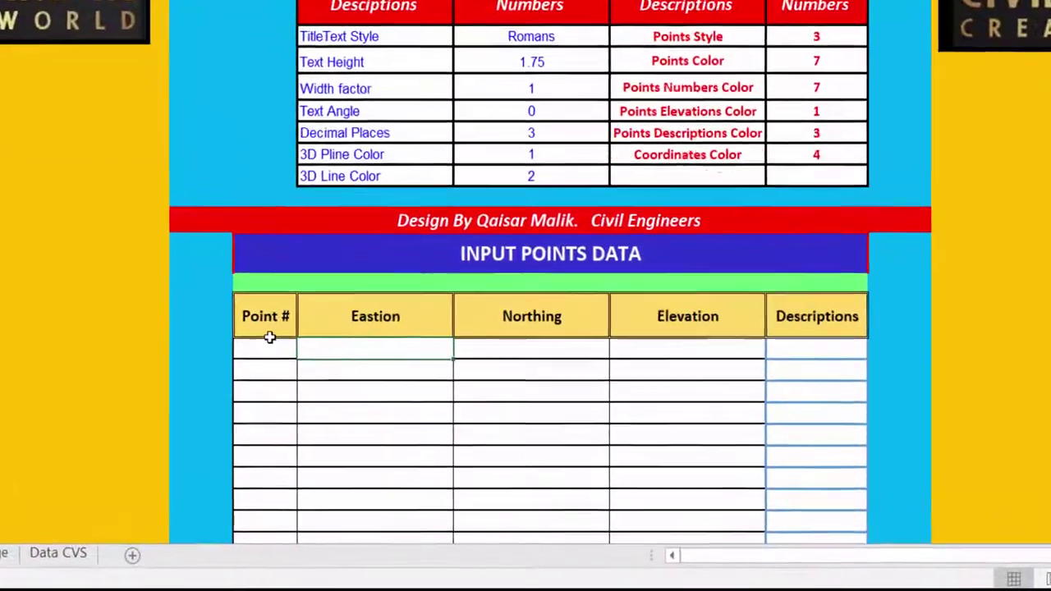
{"action": "left_click", "coordinate": [527, 333]}
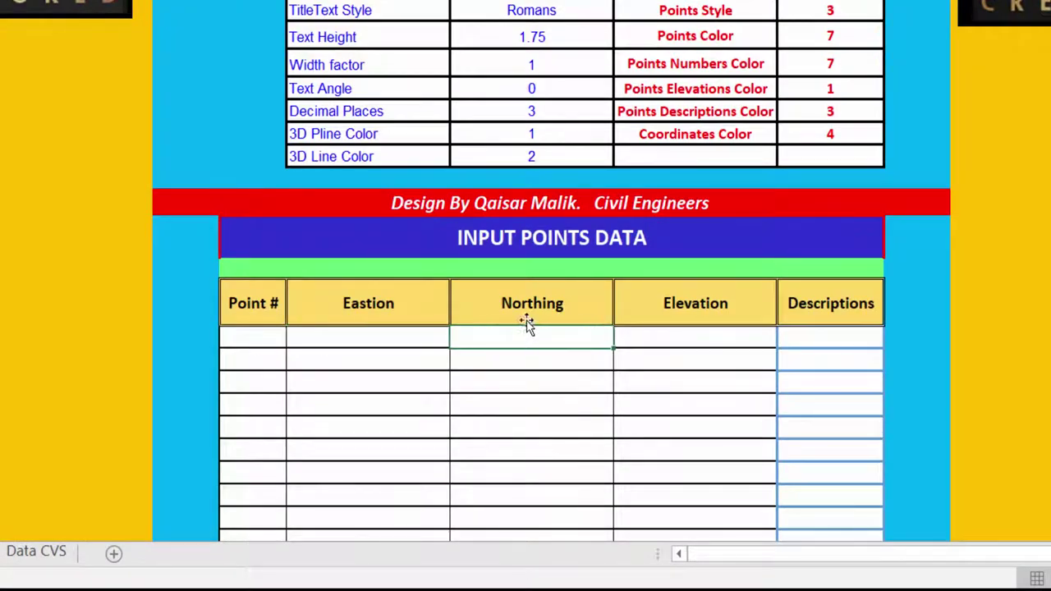
{"action": "left_click", "coordinate": [695, 333]}
{"action": "left_click", "coordinate": [781, 339]}
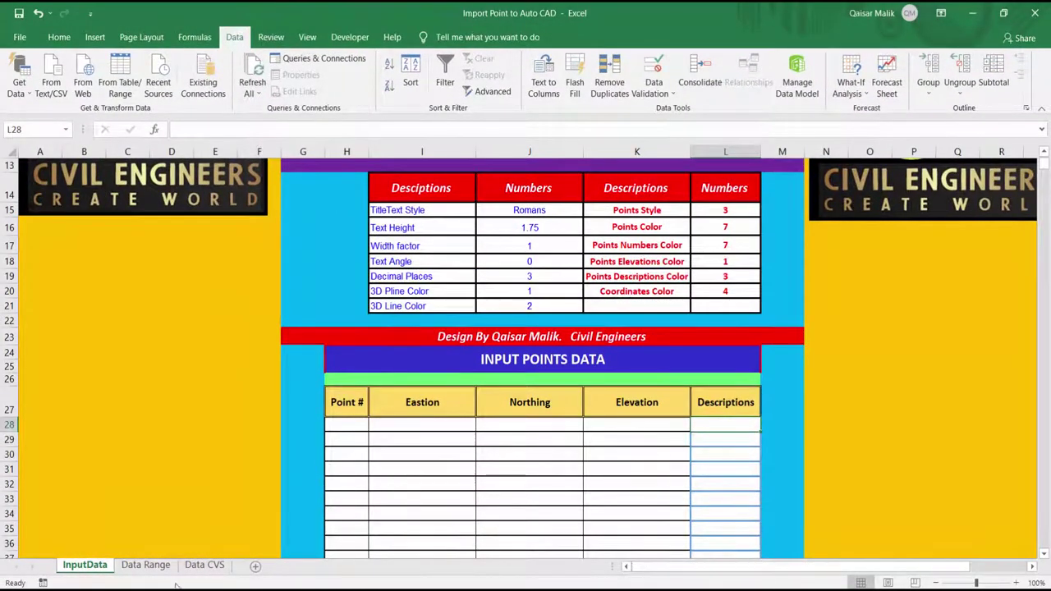
Select the point records A2:E2406 on the Data CVS sheet
{"action": "left_click", "coordinate": [199, 565]}
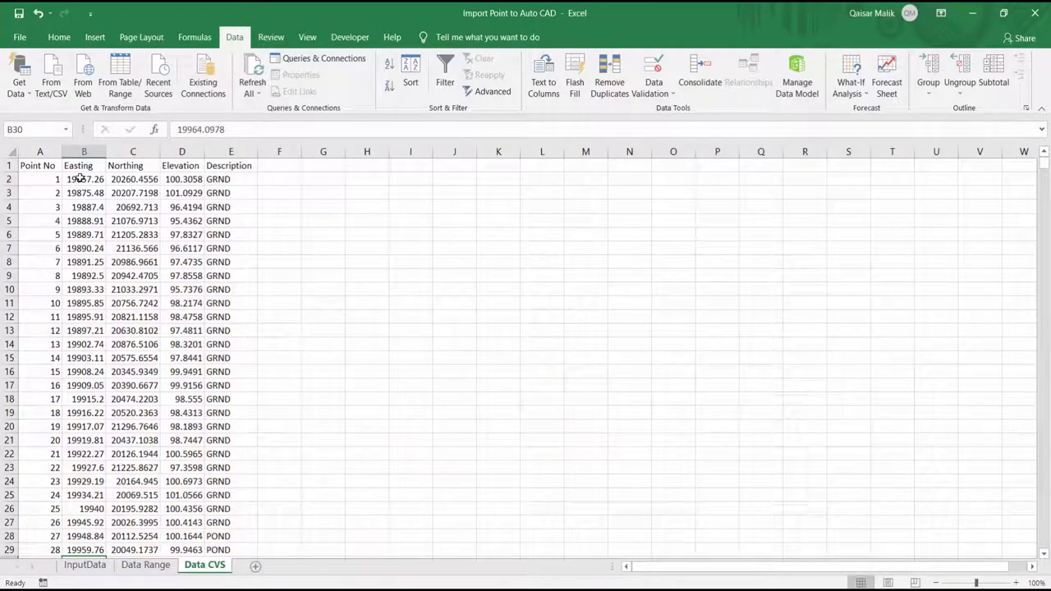
{"action": "left_click_drag", "start_coordinate": [53, 179], "coordinate": [247, 549]}
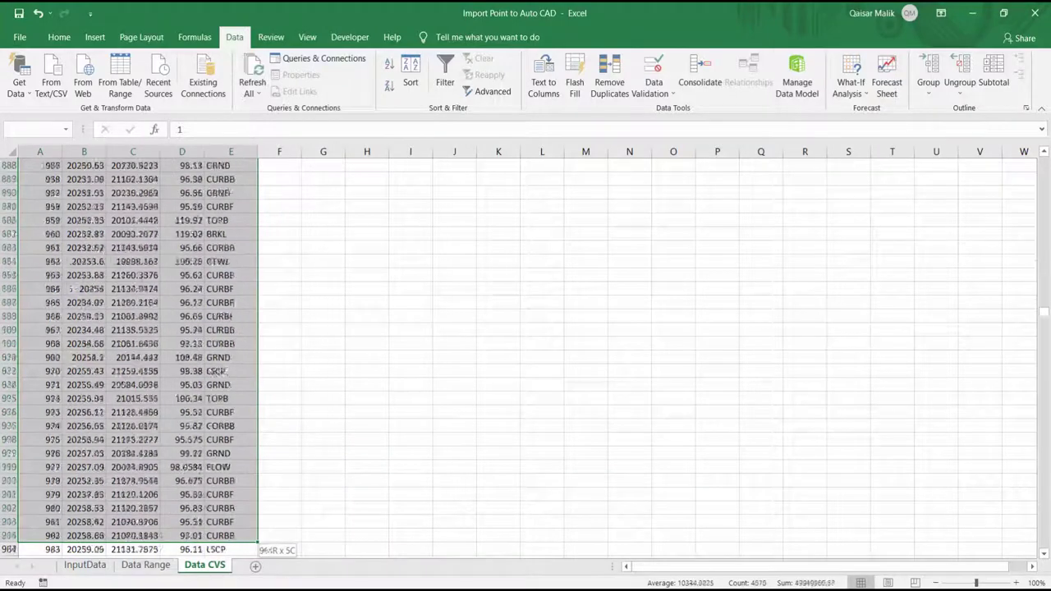
{"action": "left_click_drag", "start_coordinate": [257, 546], "coordinate": [215, 536]}
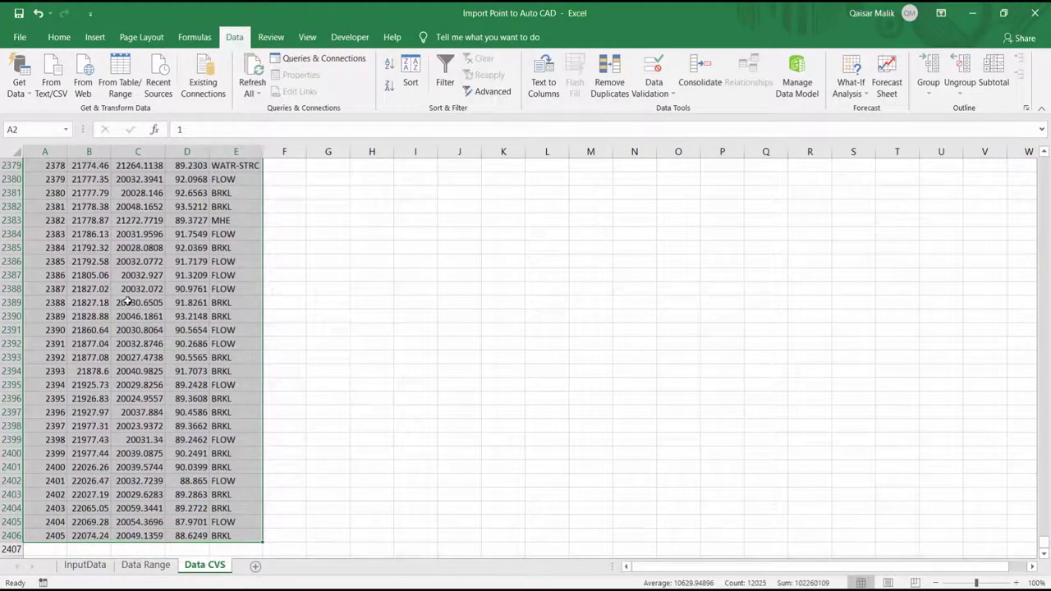
Copy the selected point records and paste them as values into H28 on InputData
{"action": "right_click", "coordinate": [123, 279]}
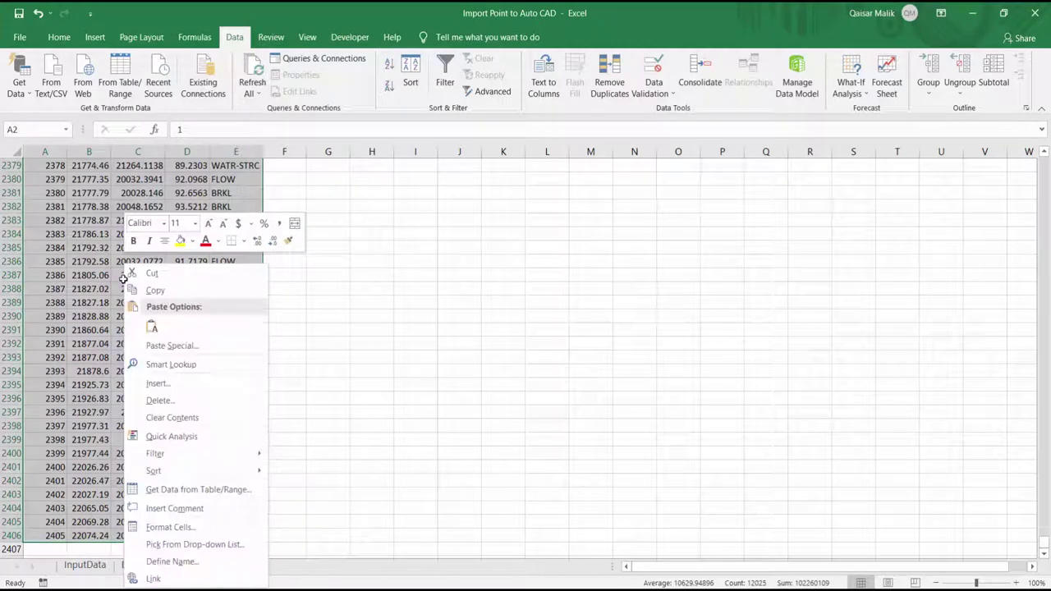
{"action": "left_click", "coordinate": [166, 290]}
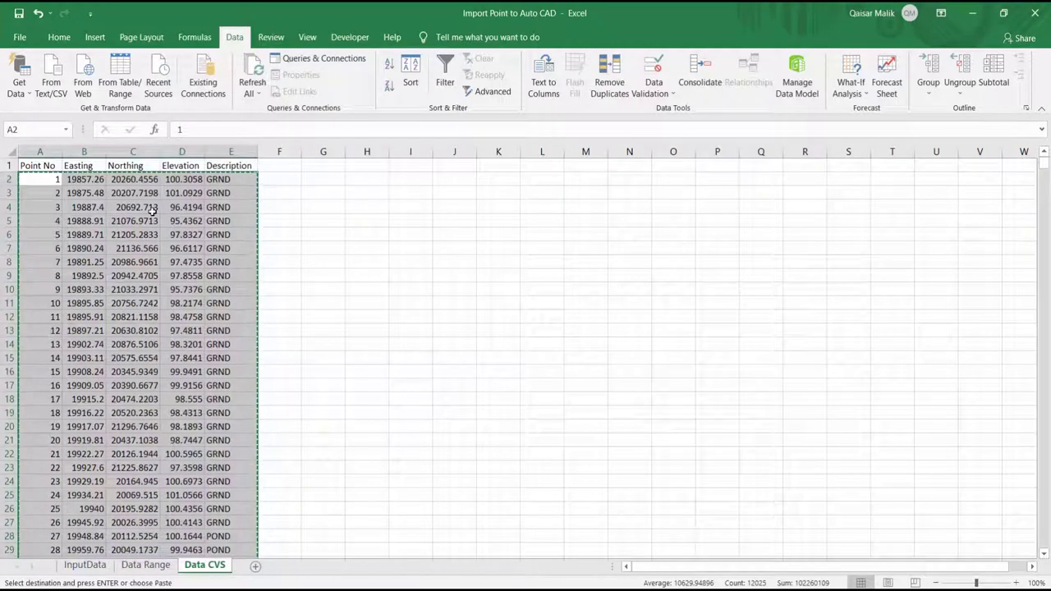
{"action": "left_click", "coordinate": [85, 566]}
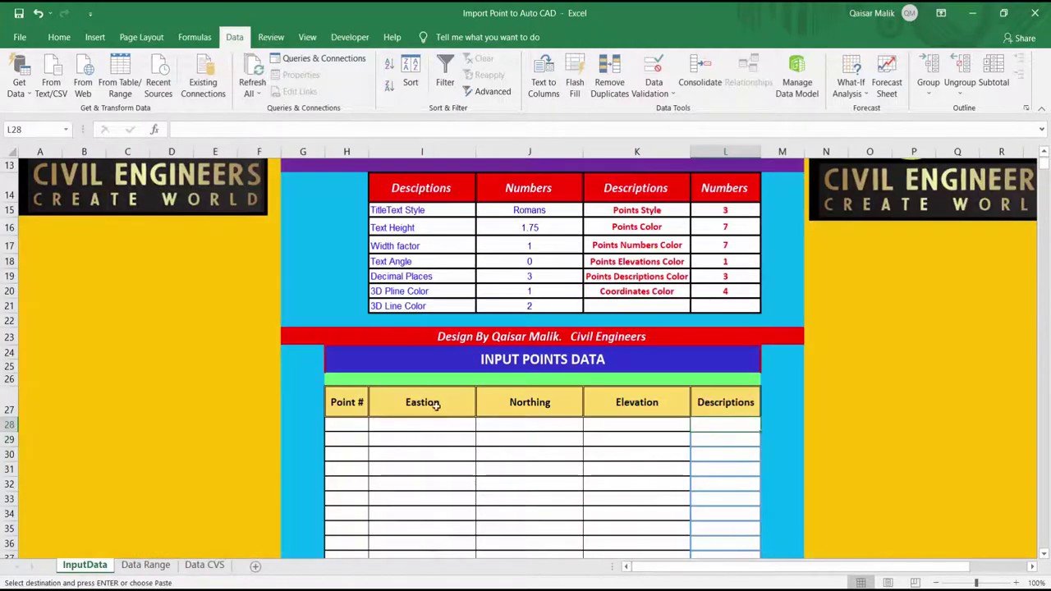
{"action": "left_click", "coordinate": [359, 370]}
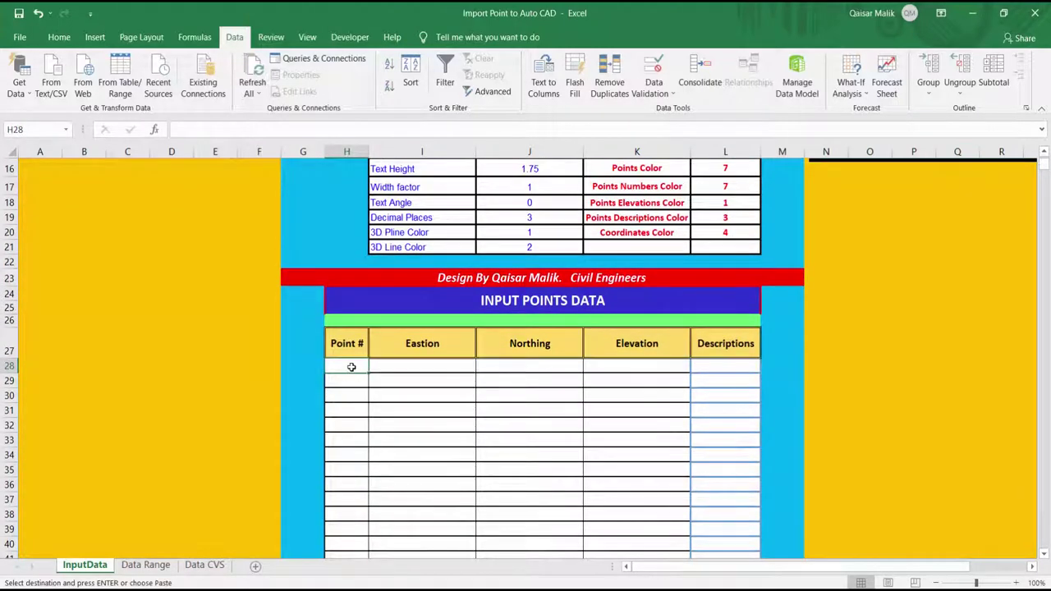
{"action": "right_click", "coordinate": [350, 368]}
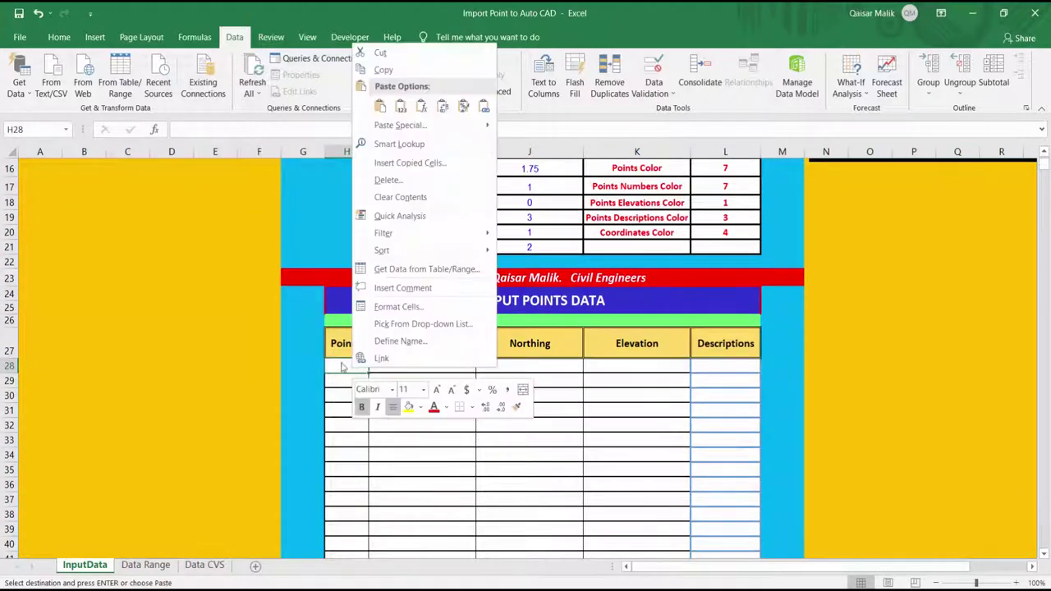
{"action": "left_click", "coordinate": [402, 107]}
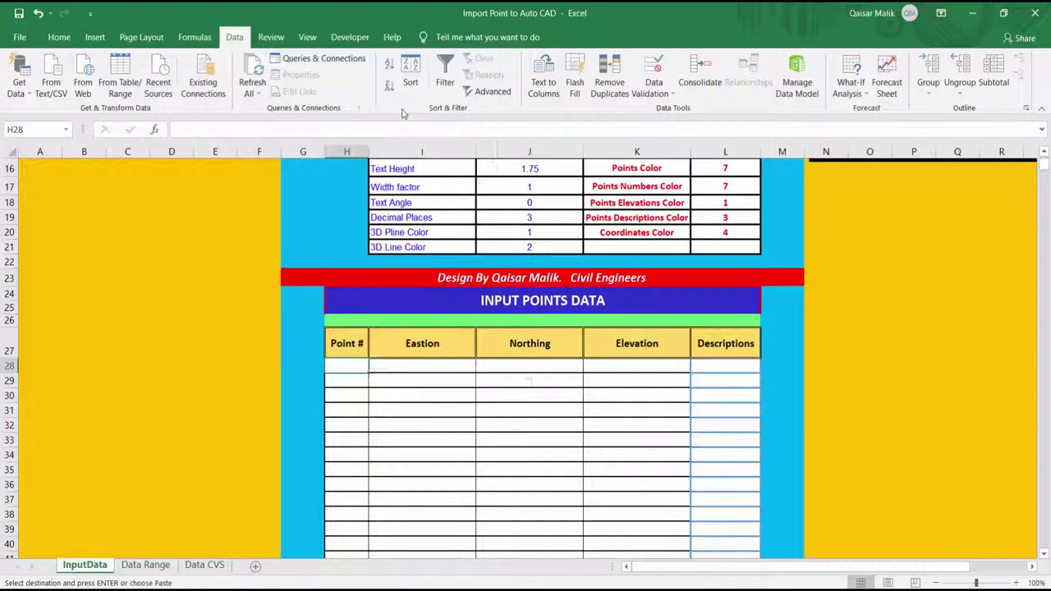
{"action": "left_click", "coordinate": [825, 441]}
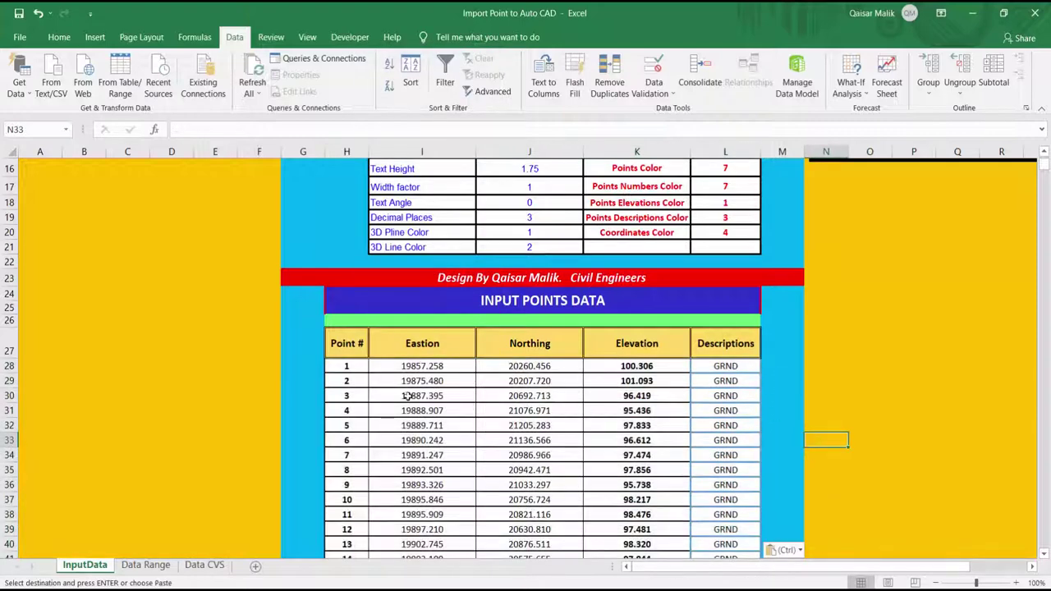
{"action": "left_click", "coordinate": [358, 372]}
{"action": "left_click", "coordinate": [530, 367]}
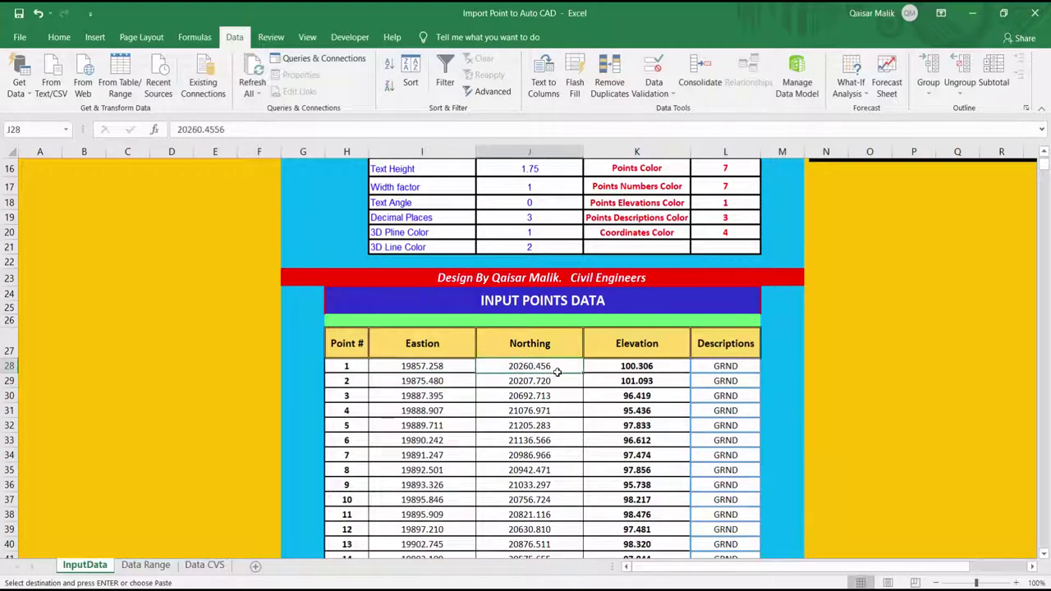
{"action": "scroll", "coordinate": [622, 355], "scroll_direction": "down", "scroll_amount": 7}
{"action": "scroll", "coordinate": [622, 355], "scroll_direction": "down", "scroll_amount": 6}
{"action": "left_click_drag", "start_coordinate": [1044, 171], "coordinate": [1044, 314]}
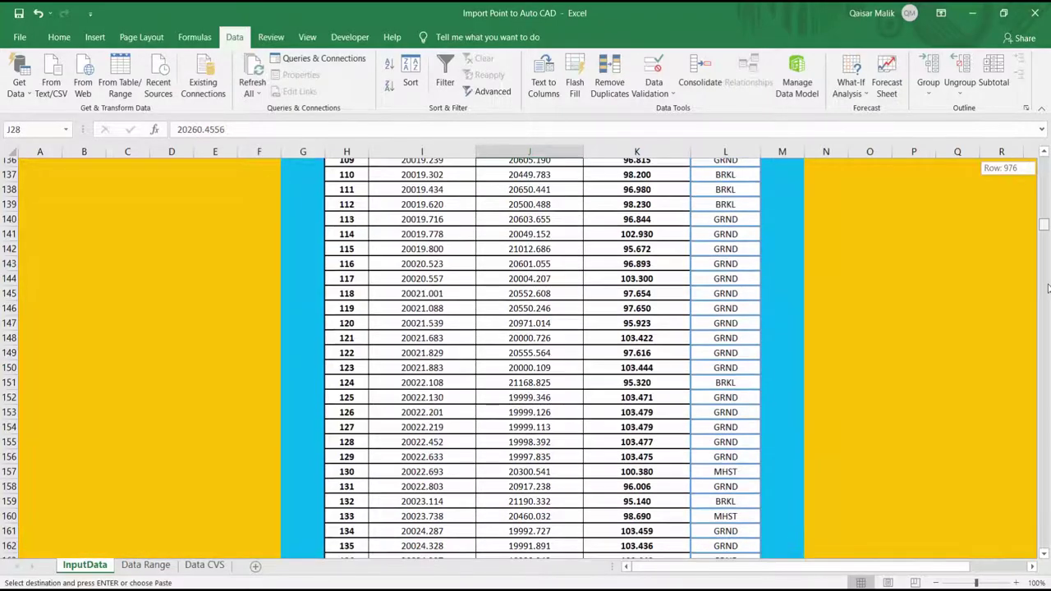
{"action": "scroll", "coordinate": [734, 394], "scroll_direction": "down", "scroll_amount": 7}
{"action": "left_click_drag", "start_coordinate": [344, 389], "coordinate": [662, 392]}
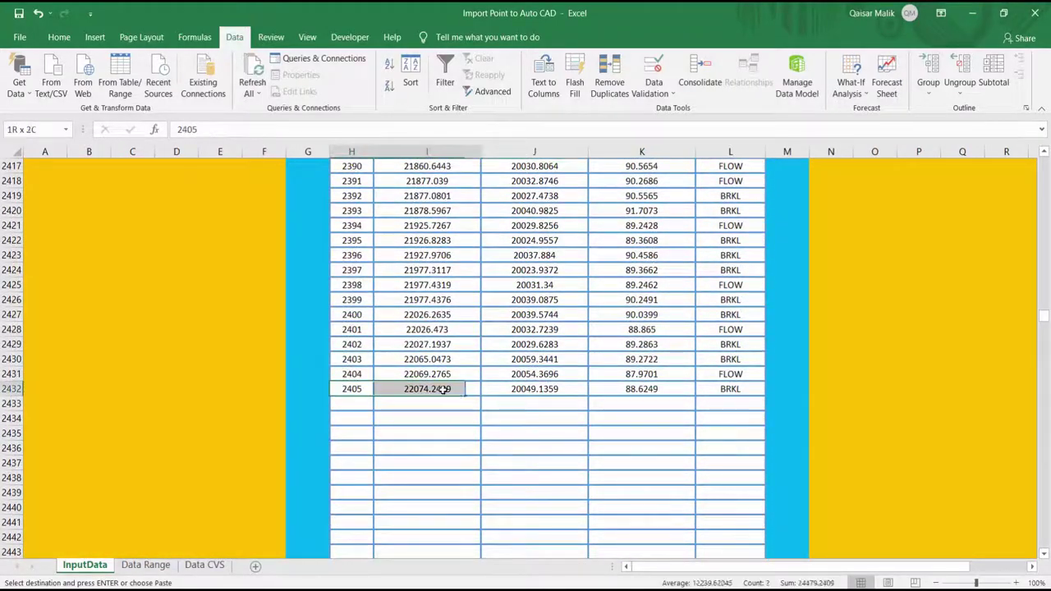
{"action": "scroll", "coordinate": [737, 310], "scroll_direction": "up", "scroll_amount": 1}
{"action": "scroll", "coordinate": [601, 246], "scroll_direction": "up", "scroll_amount": 7}
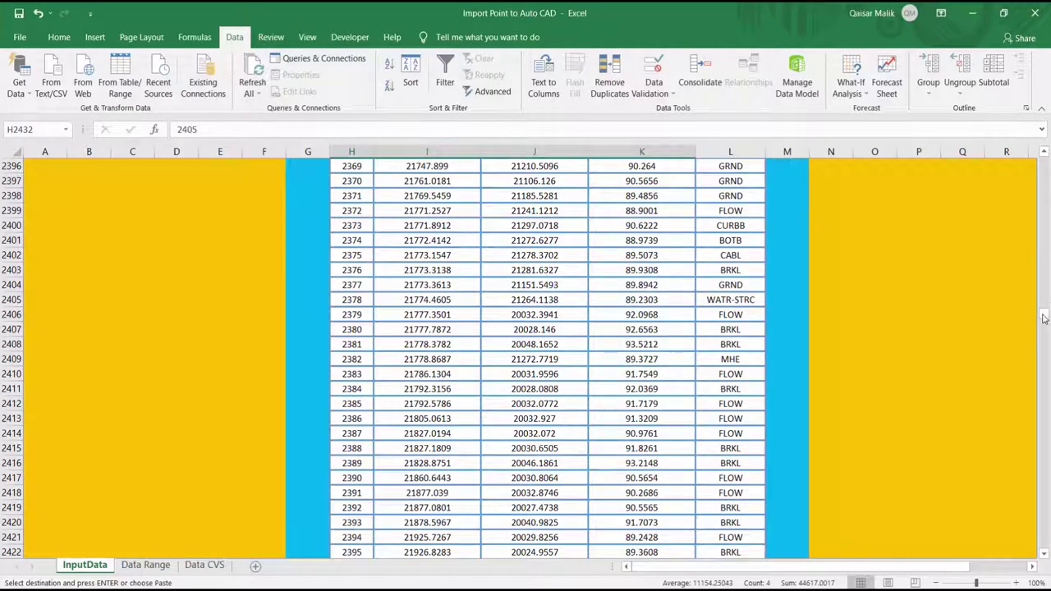
{"action": "left_click_drag", "start_coordinate": [1044, 318], "coordinate": [1044, 162]}
{"action": "scroll", "coordinate": [453, 413], "scroll_direction": "down", "scroll_amount": 2}
{"action": "scroll", "coordinate": [453, 413], "scroll_direction": "down", "scroll_amount": 1}
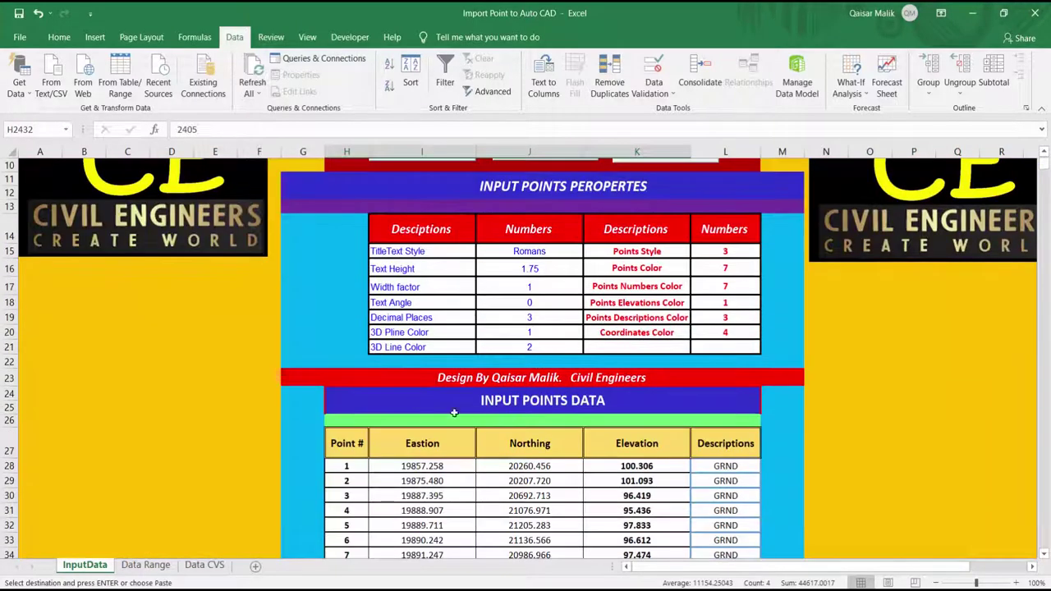
{"action": "scroll", "coordinate": [476, 377], "scroll_direction": "up", "scroll_amount": 2}
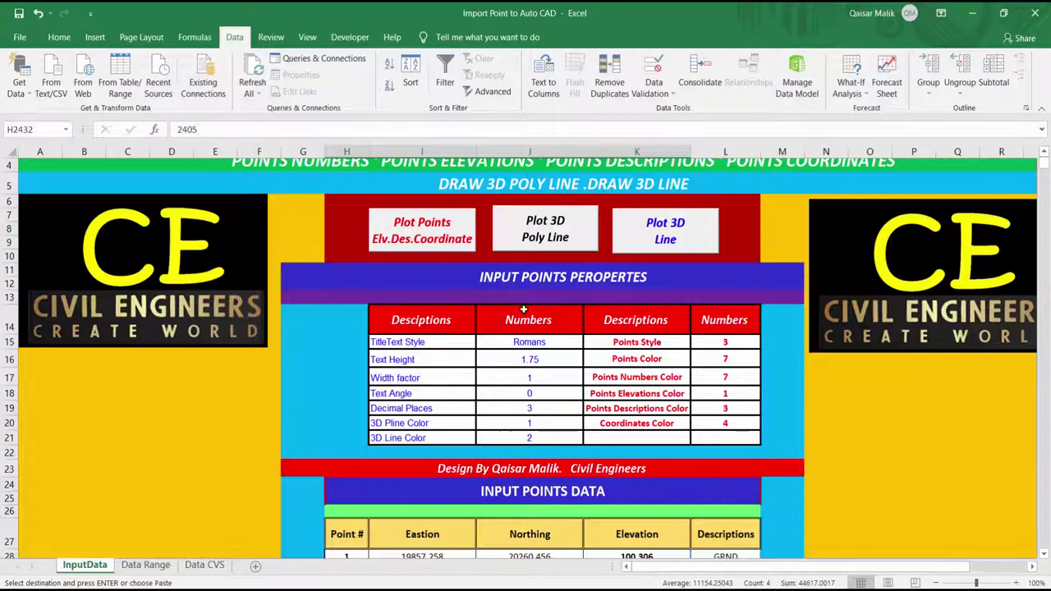
{"action": "left_click", "coordinate": [429, 230]}
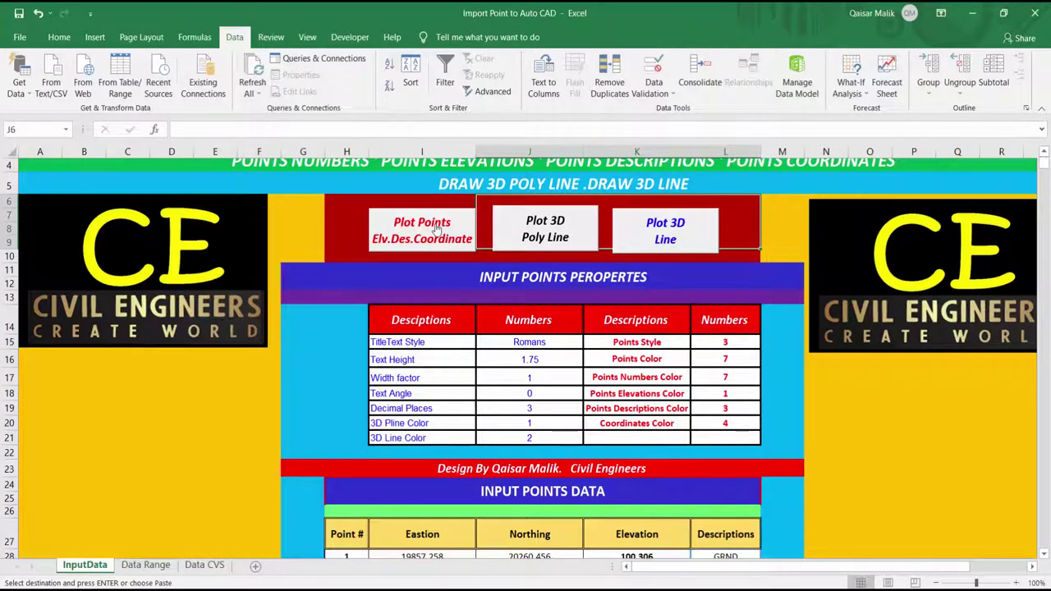
Scroll through the copied point commands on Data Range, then switch to the InputData sheet
{"action": "left_click", "coordinate": [146, 565]}
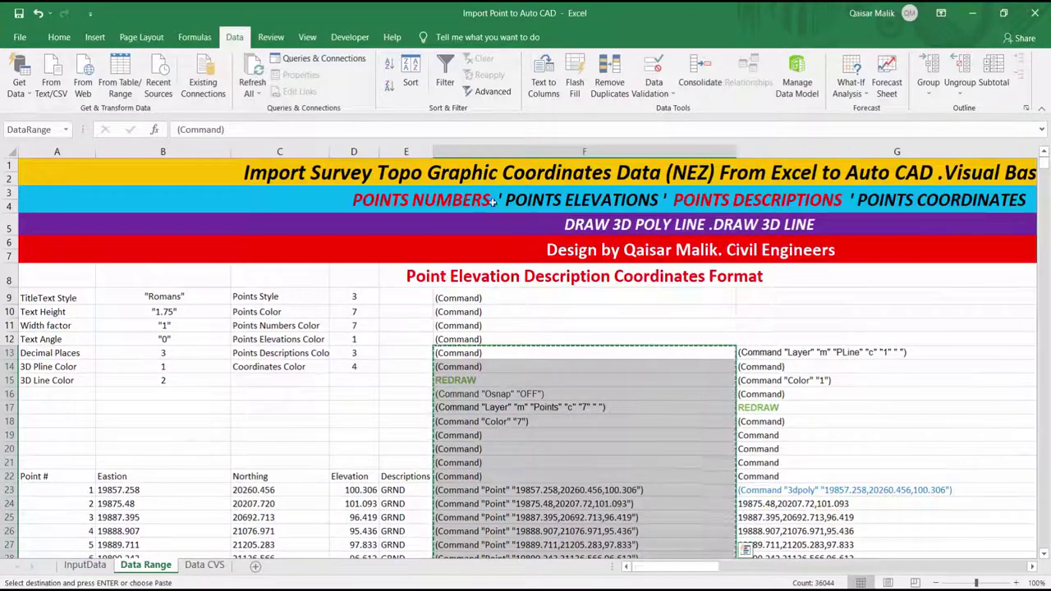
{"action": "left_click", "coordinate": [452, 299]}
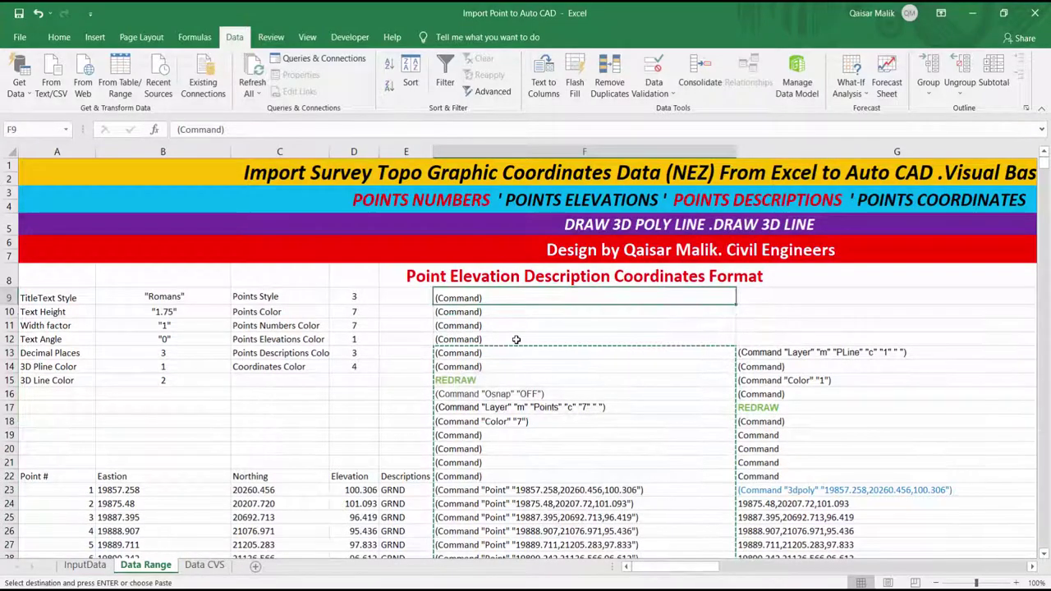
{"action": "scroll", "coordinate": [515, 339], "scroll_direction": "down", "scroll_amount": 3}
{"action": "scroll", "coordinate": [516, 369], "scroll_direction": "down", "scroll_amount": 3}
{"action": "scroll", "coordinate": [516, 411], "scroll_direction": "down", "scroll_amount": 4}
{"action": "scroll", "coordinate": [516, 427], "scroll_direction": "down", "scroll_amount": 9}
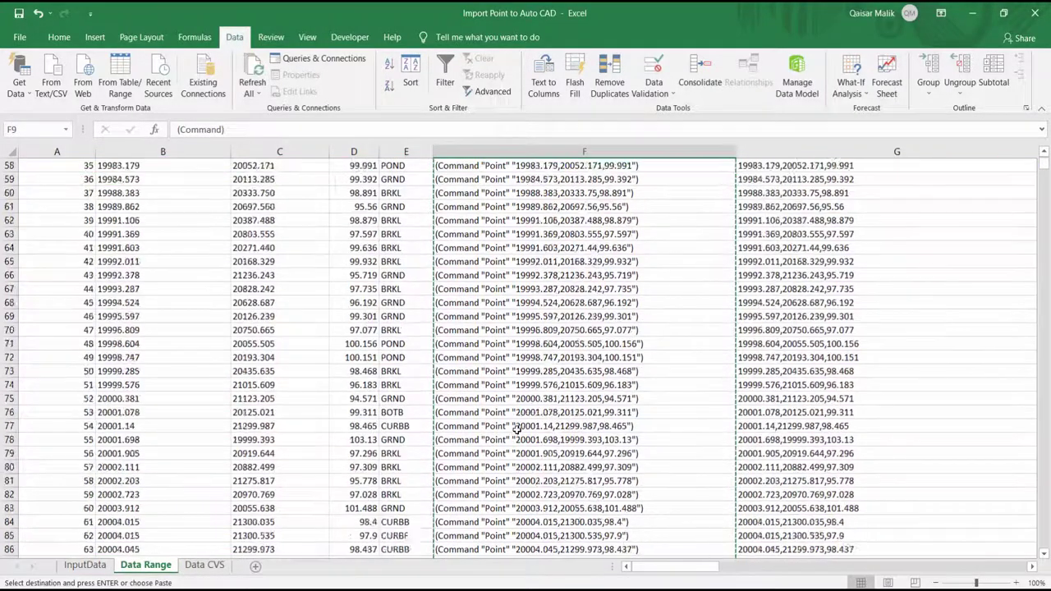
{"action": "scroll", "coordinate": [516, 429], "scroll_direction": "down", "scroll_amount": 12}
{"action": "mouse_move", "coordinate": [1046, 169]}
{"action": "left_mouse_down"}
{"action": "mouse_move", "coordinate": [1041, 583]}
{"action": "mouse_move", "coordinate": [1044, 161]}
{"action": "left_mouse_up"}
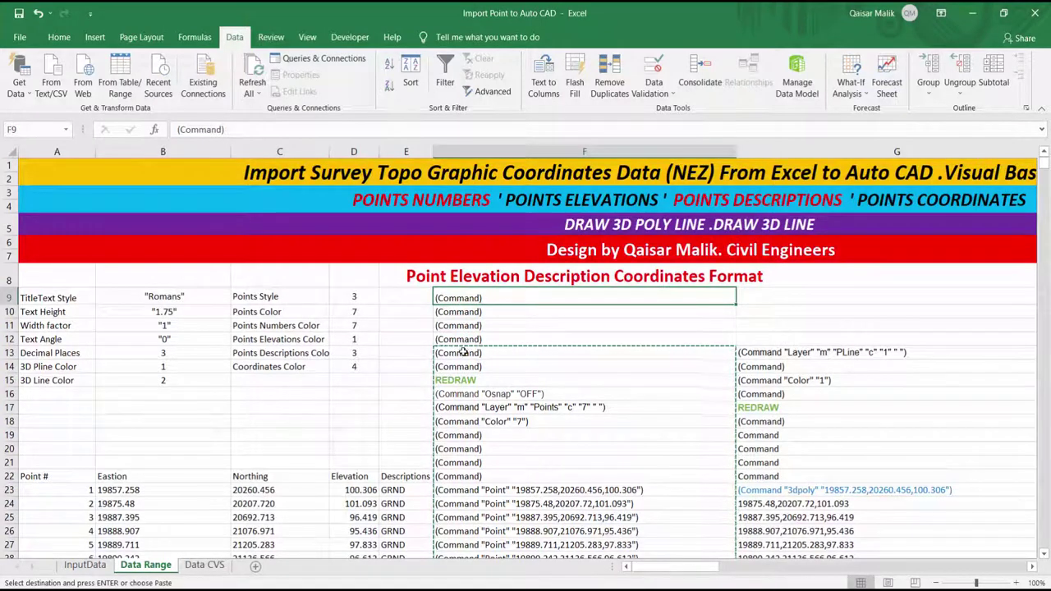
{"action": "left_click", "coordinate": [85, 566]}
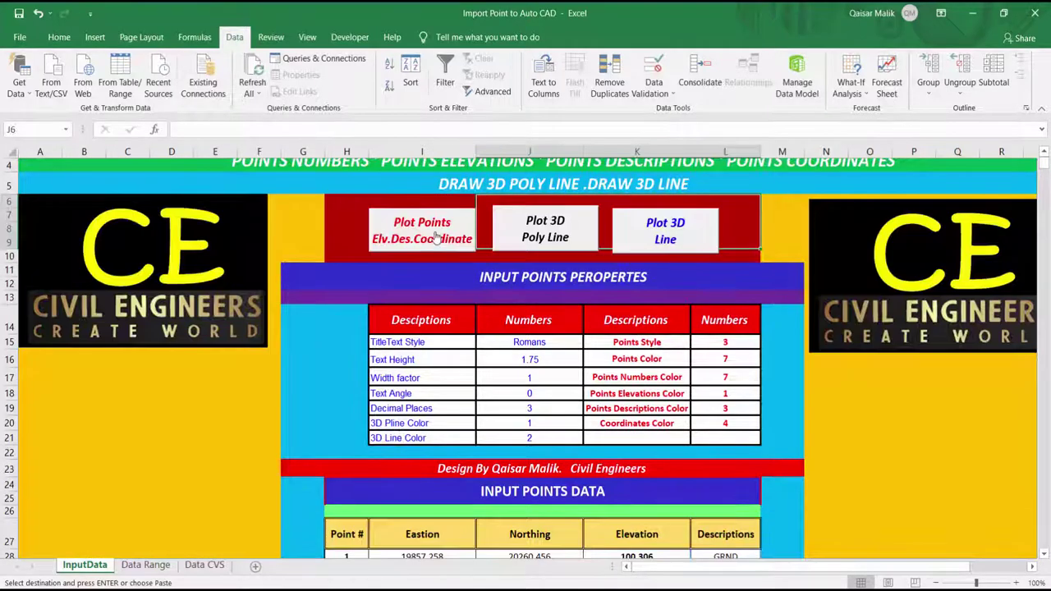
{"action": "scroll", "coordinate": [470, 384], "scroll_direction": "down", "scroll_amount": 3}
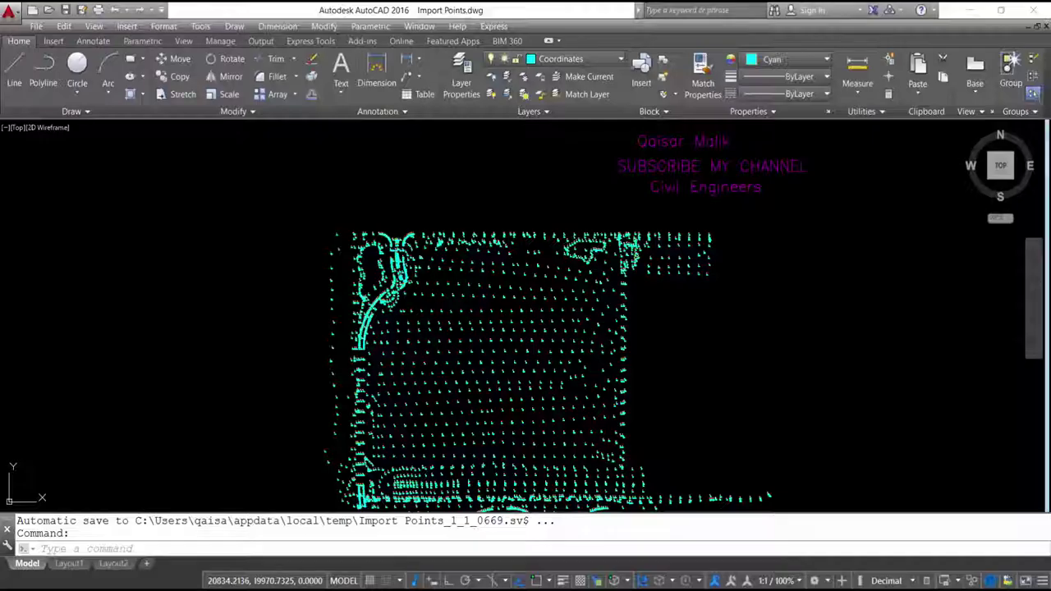
Start a new drawing from the acad template and paste the point commands into the command line
{"action": "scroll", "coordinate": [512, 273], "scroll_direction": "down", "scroll_amount": 1}
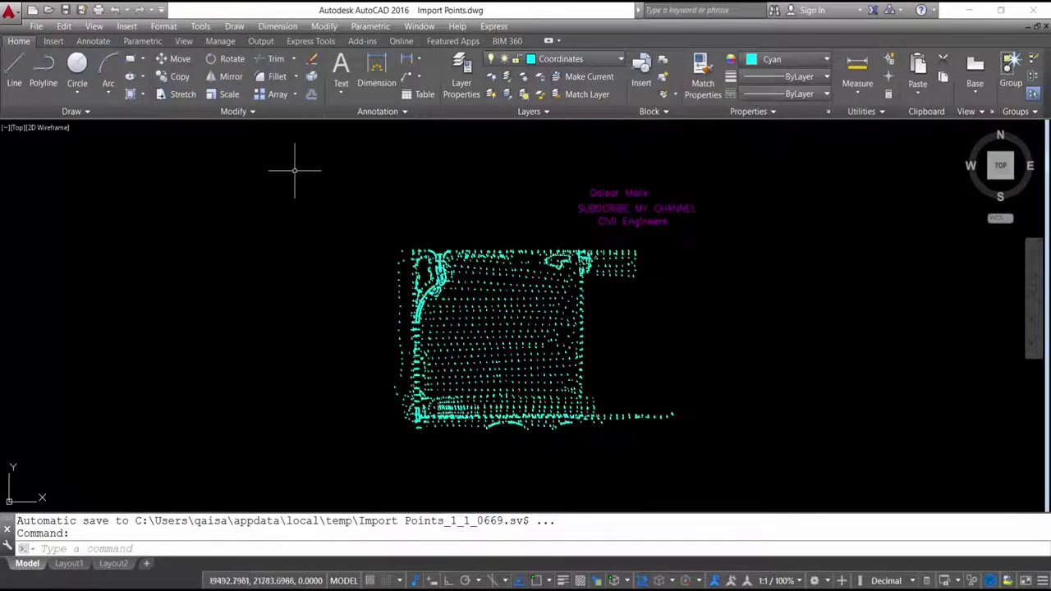
{"action": "left_click", "coordinate": [33, 12]}
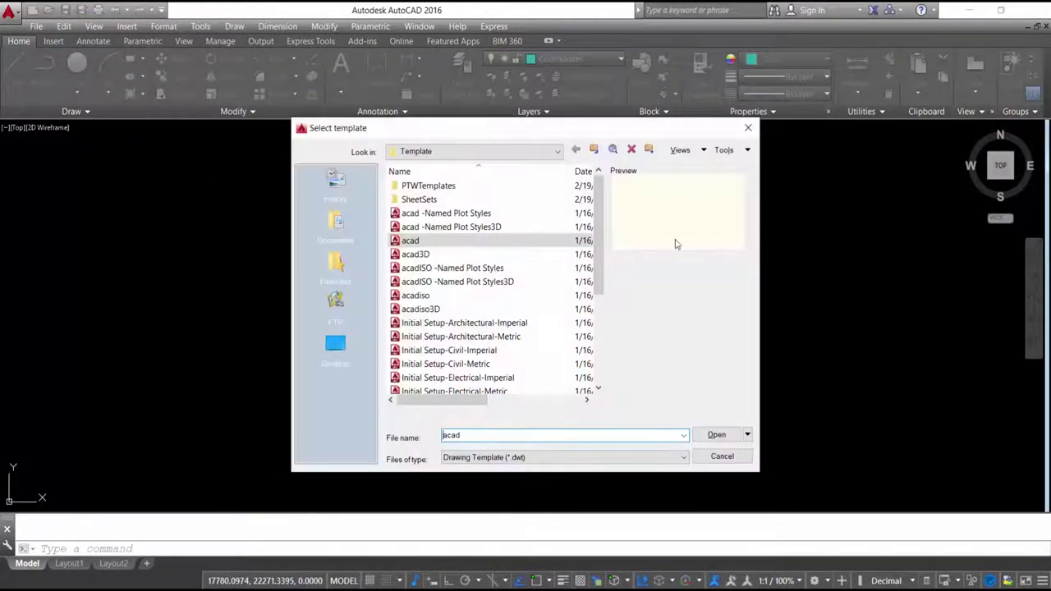
{"action": "left_click", "coordinate": [717, 435]}
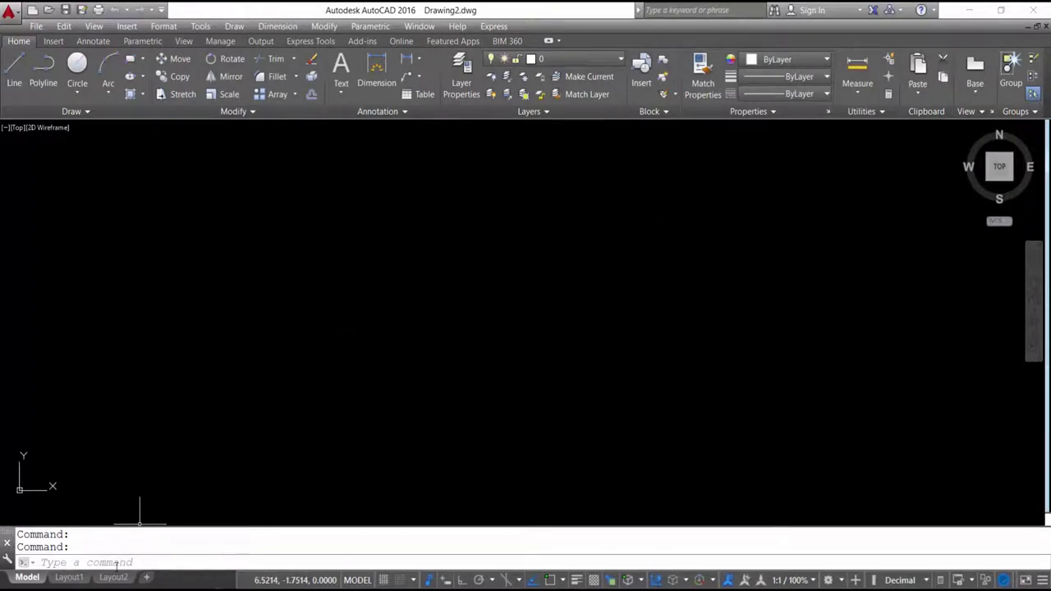
{"action": "right_click", "coordinate": [116, 562]}
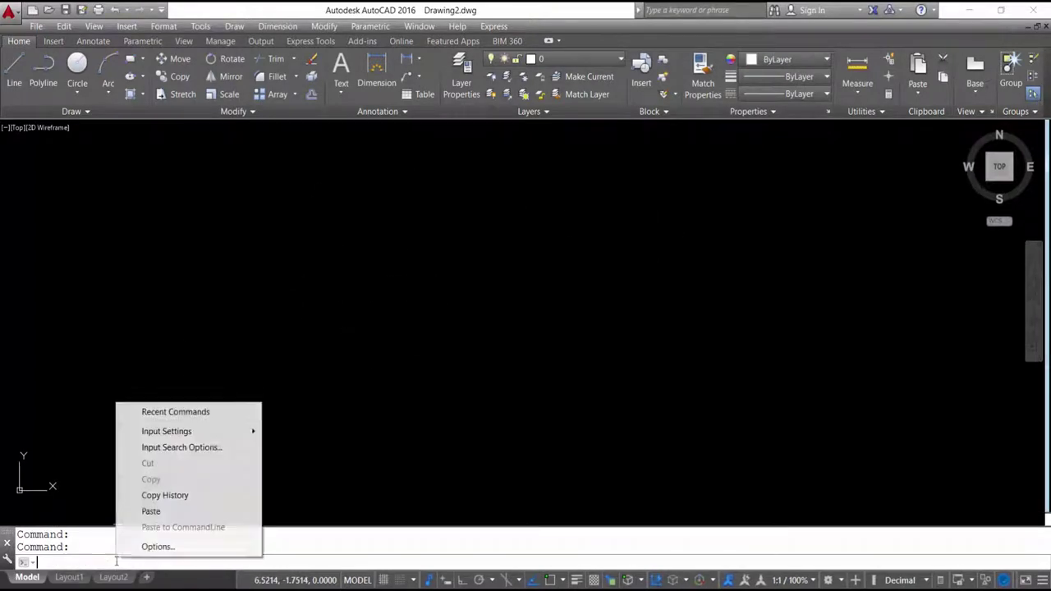
{"action": "left_click", "coordinate": [167, 512]}
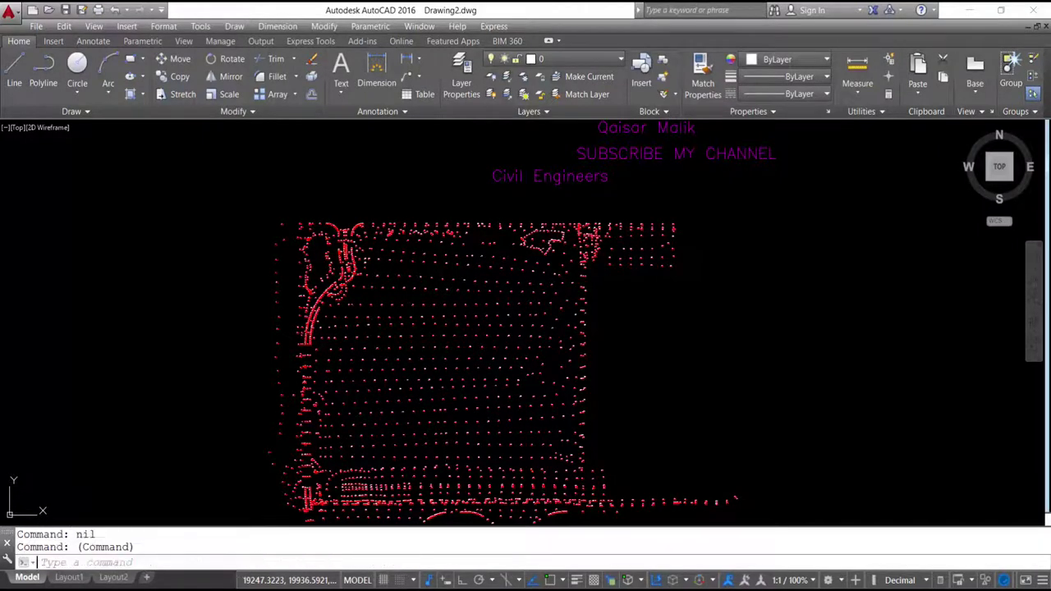
Paste the remaining commands with Ctrl+V to finish drawing points and E=/N= coordinate labels
{"action": "key", "text": "ctrl+v"}
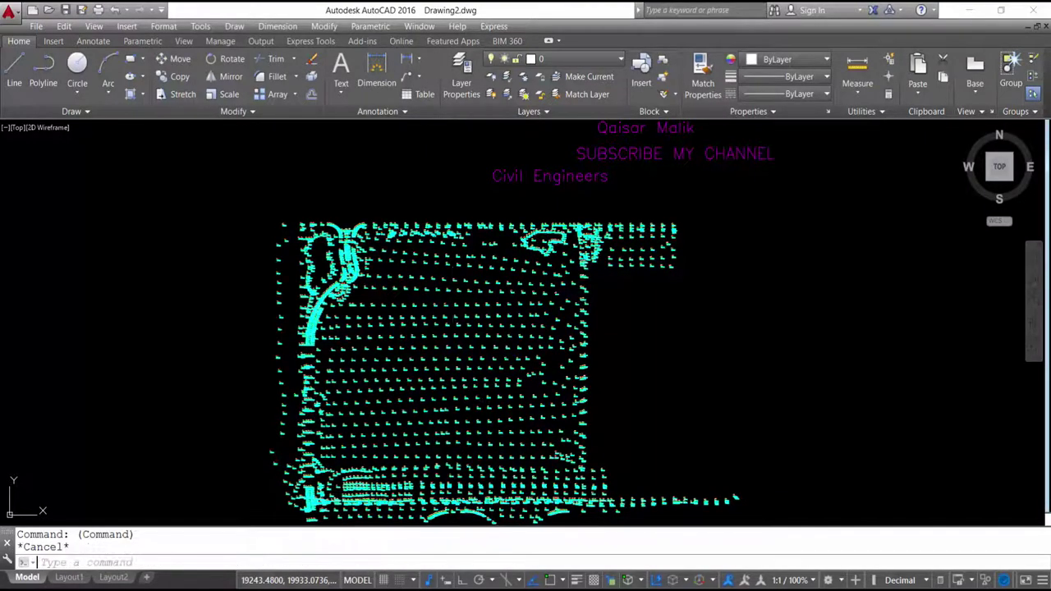
Zoom in on the point labels and turn off the Coordinates layer
{"action": "scroll", "coordinate": [285, 209], "scroll_direction": "up", "scroll_amount": 2}
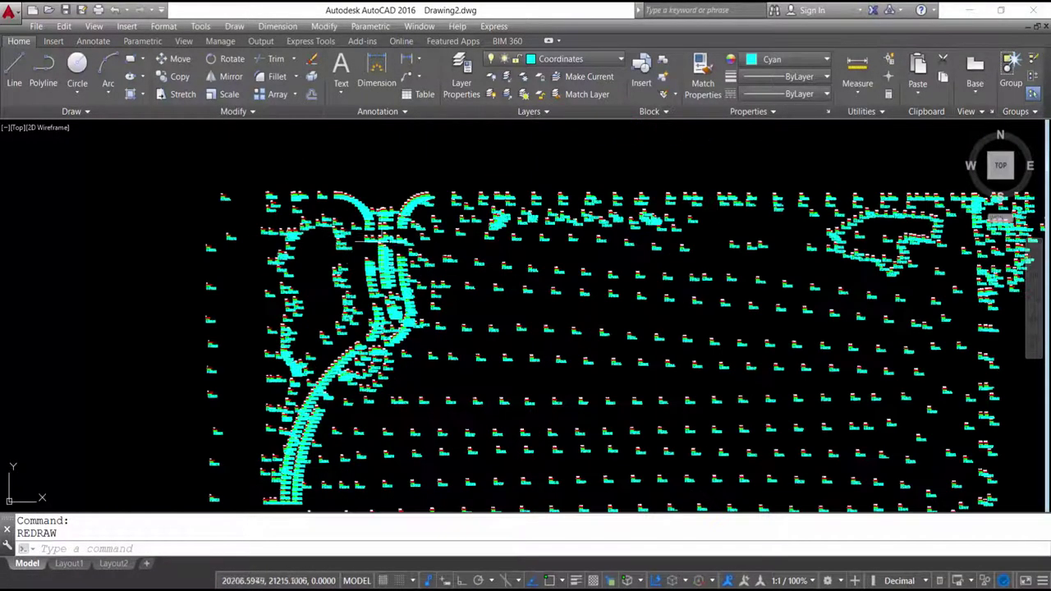
{"action": "scroll", "coordinate": [551, 222], "scroll_direction": "up", "scroll_amount": 5}
{"action": "scroll", "coordinate": [551, 222], "scroll_direction": "up", "scroll_amount": 3}
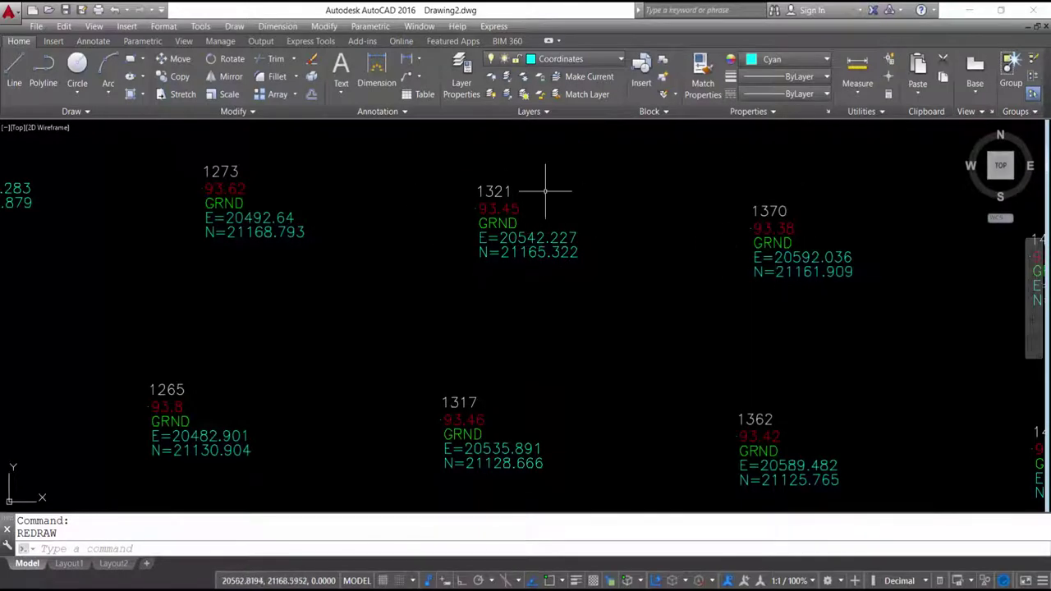
{"action": "scroll", "coordinate": [488, 207], "scroll_direction": "down", "scroll_amount": 4}
{"action": "scroll", "coordinate": [656, 404], "scroll_direction": "up", "scroll_amount": 2}
{"action": "scroll", "coordinate": [688, 347], "scroll_direction": "up", "scroll_amount": 2}
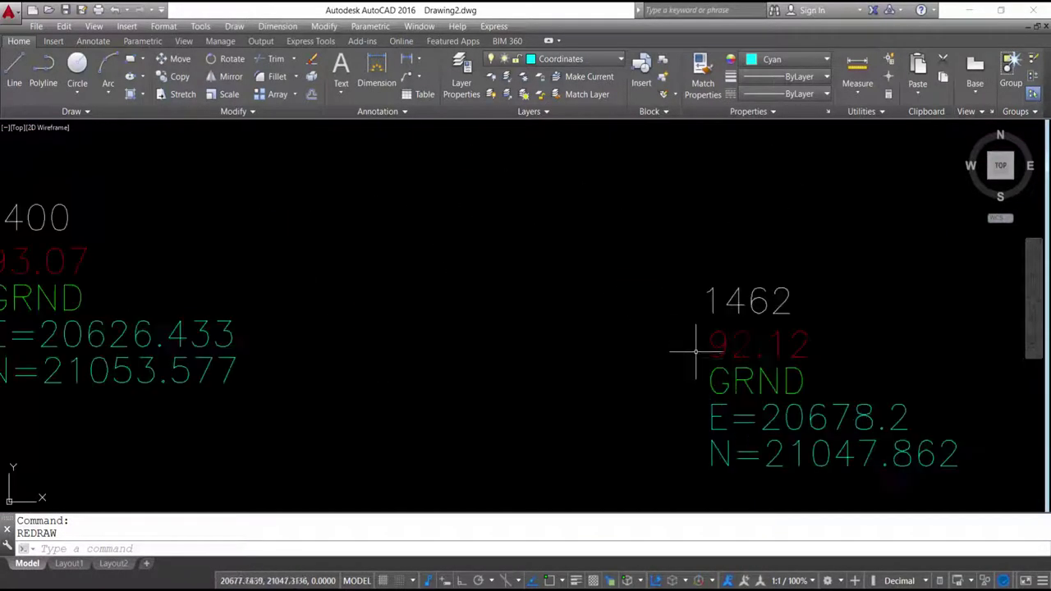
{"action": "scroll", "coordinate": [512, 287], "scroll_direction": "down", "scroll_amount": 5}
{"action": "scroll", "coordinate": [493, 282], "scroll_direction": "up", "scroll_amount": 2}
{"action": "scroll", "coordinate": [480, 246], "scroll_direction": "up", "scroll_amount": 4}
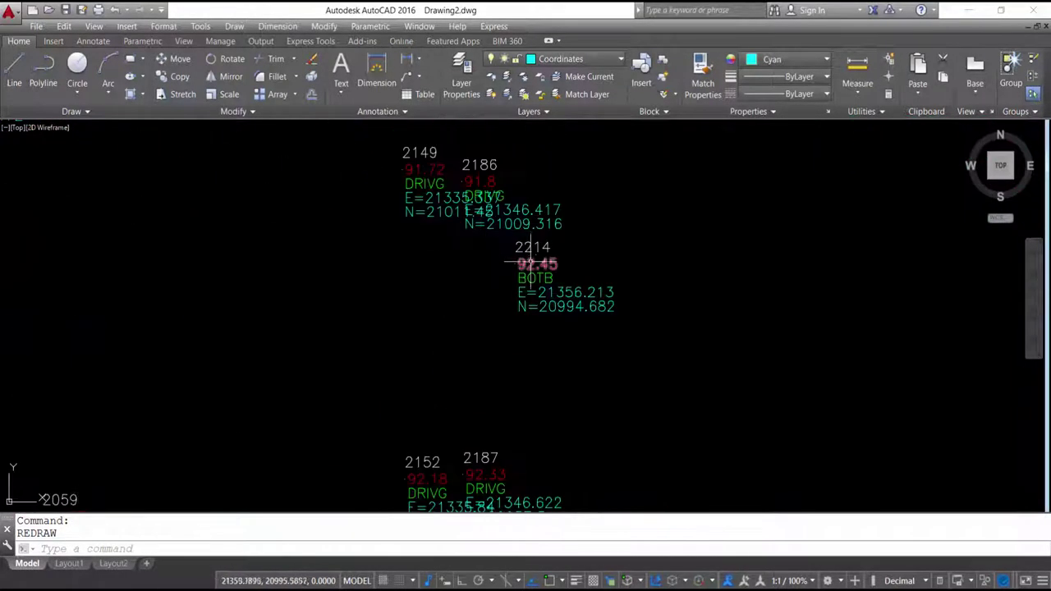
{"action": "scroll", "coordinate": [493, 246], "scroll_direction": "down", "scroll_amount": 5}
{"action": "scroll", "coordinate": [437, 271], "scroll_direction": "down", "scroll_amount": 2}
{"action": "scroll", "coordinate": [619, 124], "scroll_direction": "up", "scroll_amount": 1}
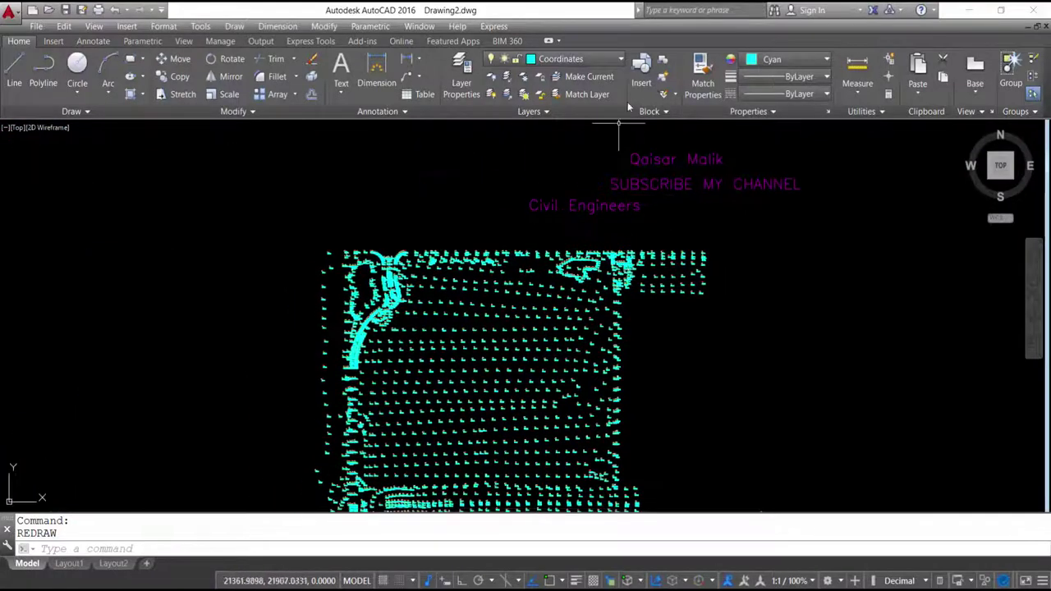
{"action": "left_click", "coordinate": [584, 60]}
{"action": "left_click", "coordinate": [493, 89]}
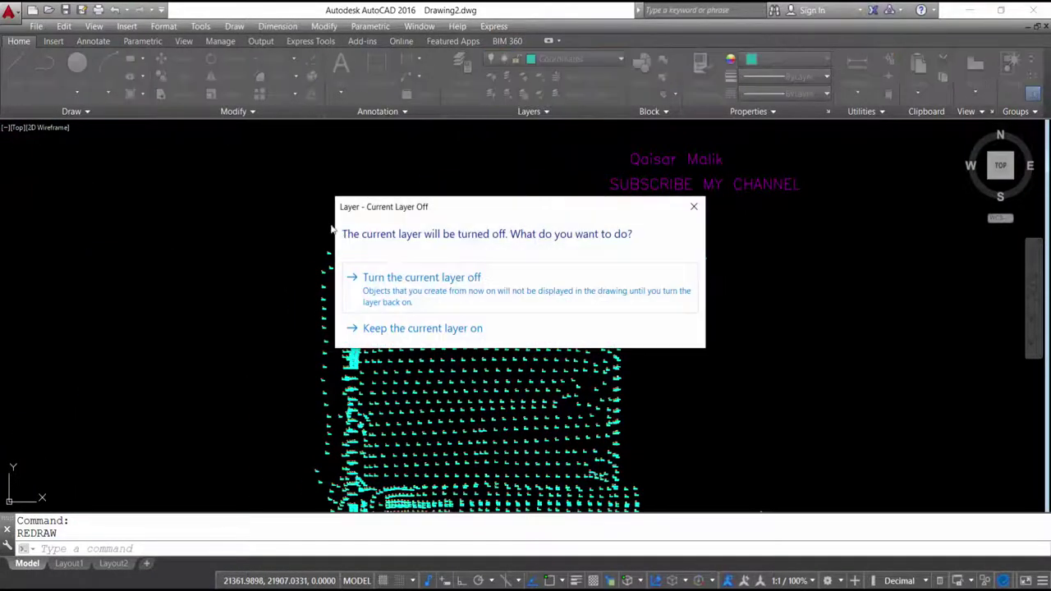
{"action": "left_click", "coordinate": [391, 288]}
Hide the Points Descriptions, Points Elevation and Points Number layers one by one
{"action": "scroll", "coordinate": [469, 329], "scroll_direction": "up", "scroll_amount": 5}
{"action": "scroll", "coordinate": [490, 277], "scroll_direction": "up", "scroll_amount": 2}
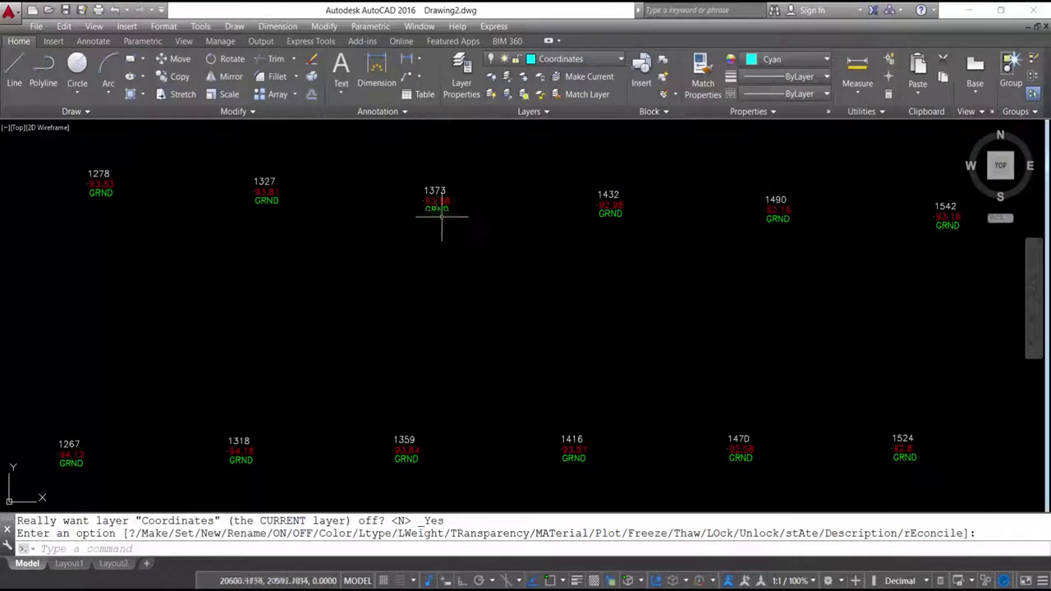
{"action": "scroll", "coordinate": [441, 216], "scroll_direction": "up", "scroll_amount": 3}
{"action": "left_click", "coordinate": [559, 60]}
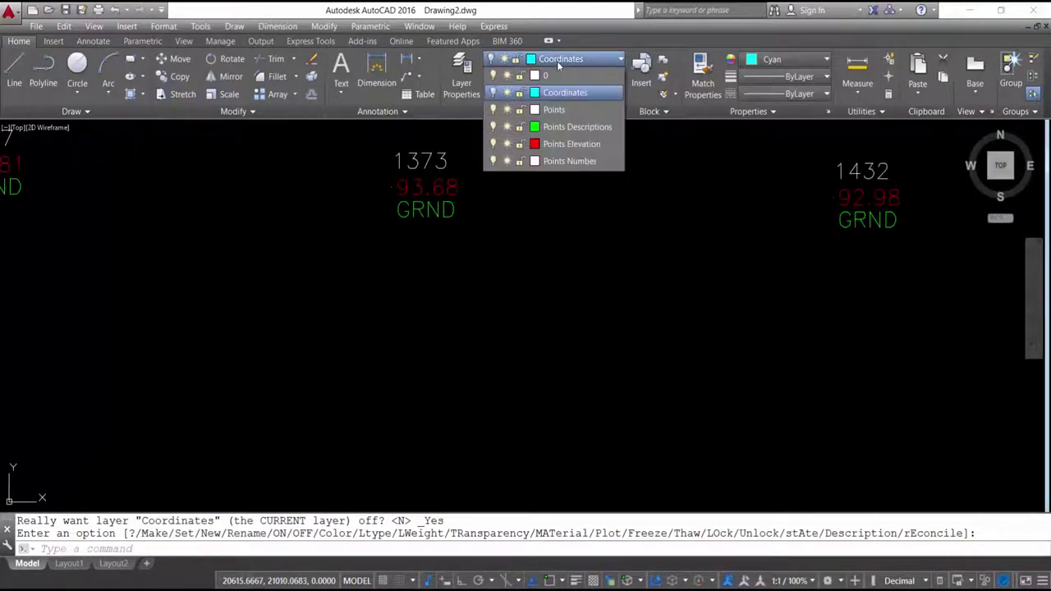
{"action": "left_click", "coordinate": [493, 127]}
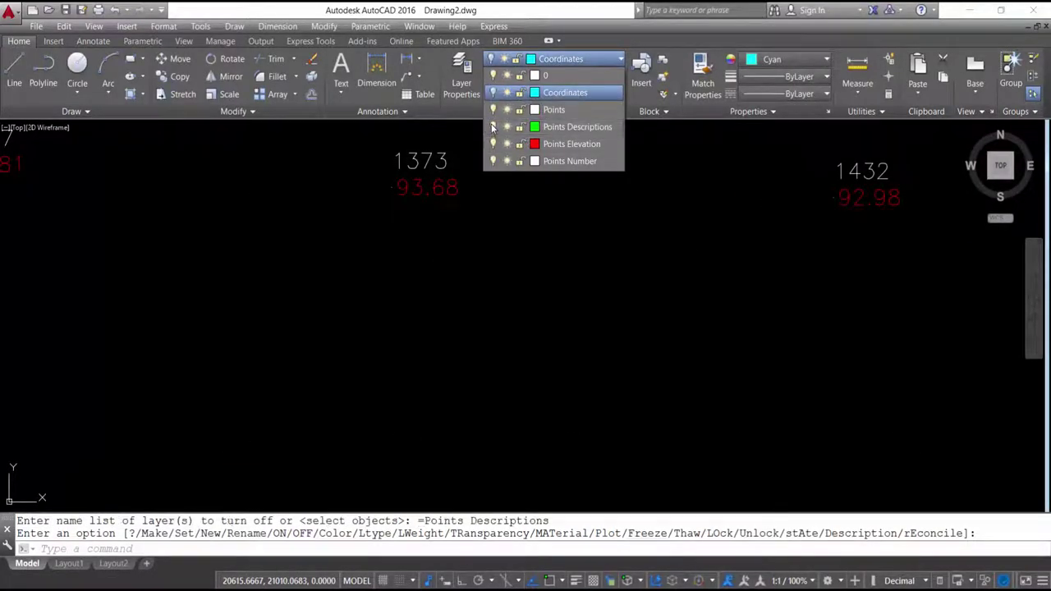
{"action": "scroll", "coordinate": [519, 247], "scroll_direction": "down", "scroll_amount": 8}
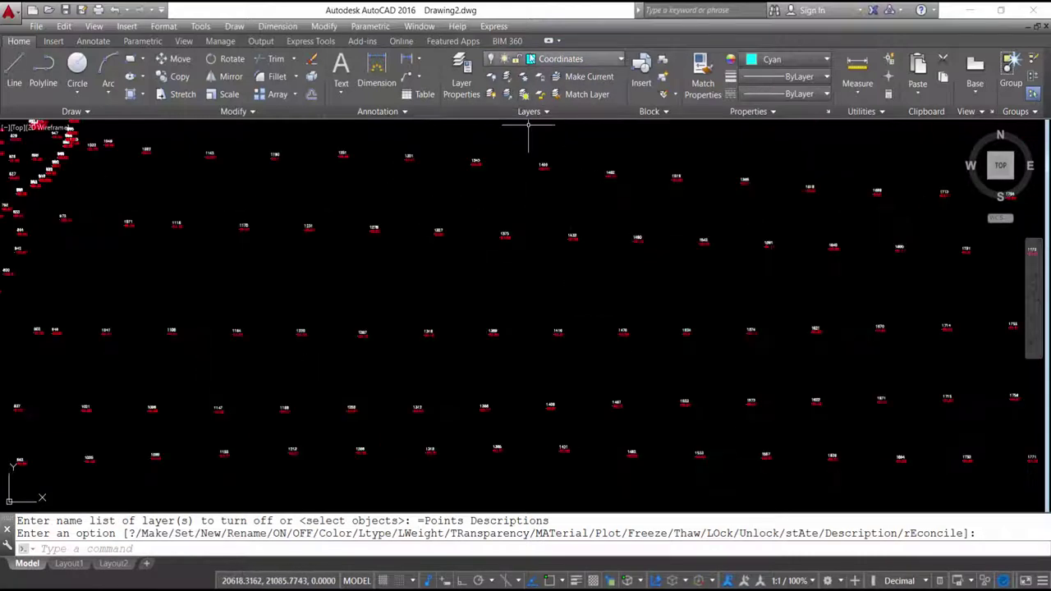
{"action": "left_click", "coordinate": [558, 59]}
{"action": "left_click", "coordinate": [494, 144]}
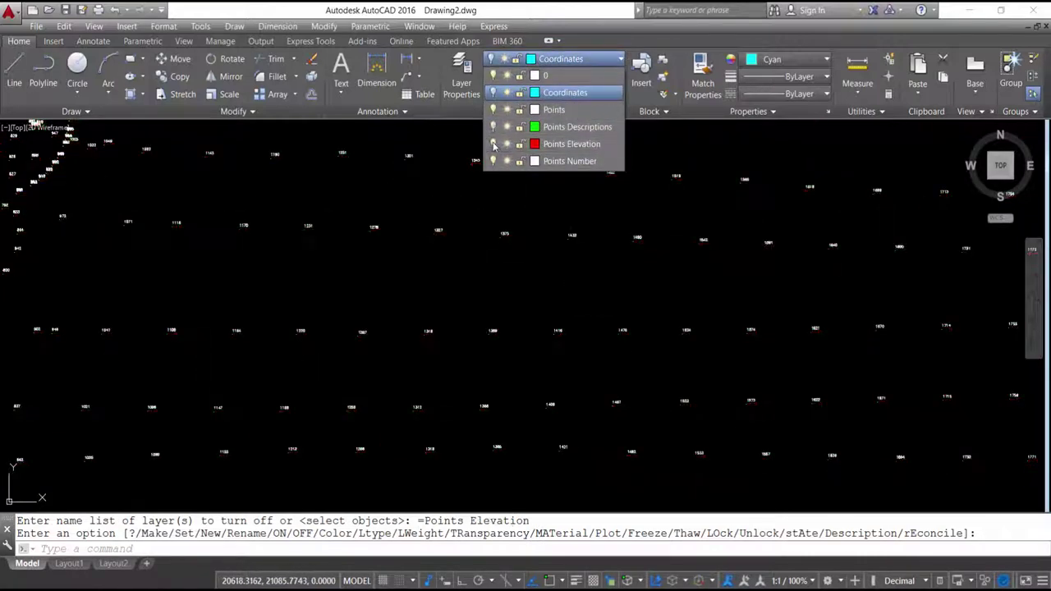
{"action": "scroll", "coordinate": [411, 304], "scroll_direction": "up", "scroll_amount": 8}
{"action": "left_click", "coordinate": [559, 59]}
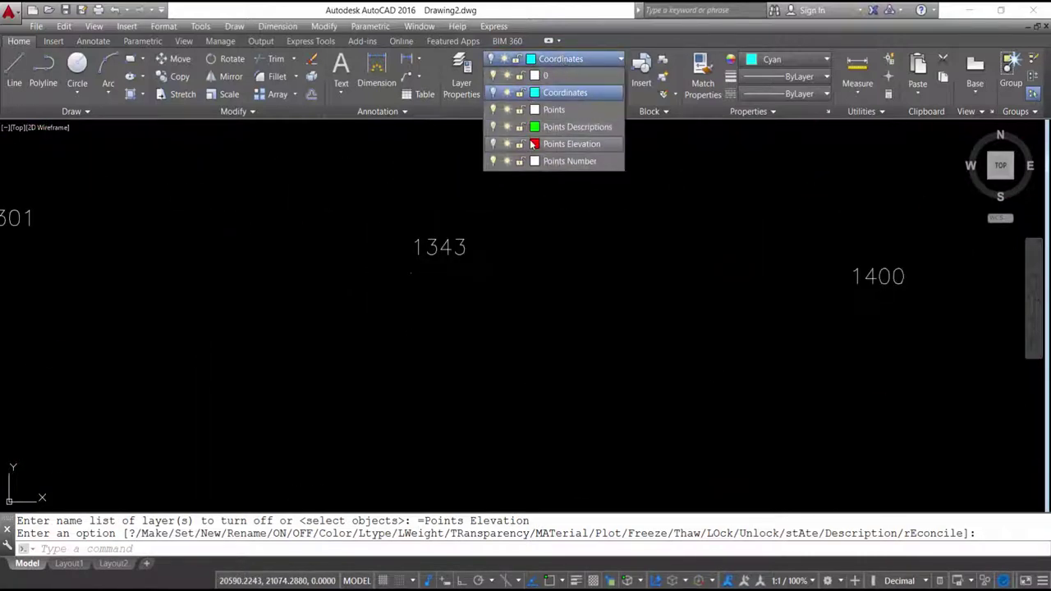
{"action": "left_click", "coordinate": [494, 162]}
Turn all four label layers back on and return to the Excel workbook
{"action": "scroll", "coordinate": [491, 322], "scroll_direction": "down", "scroll_amount": 10}
{"action": "scroll", "coordinate": [509, 312], "scroll_direction": "up", "scroll_amount": 3}
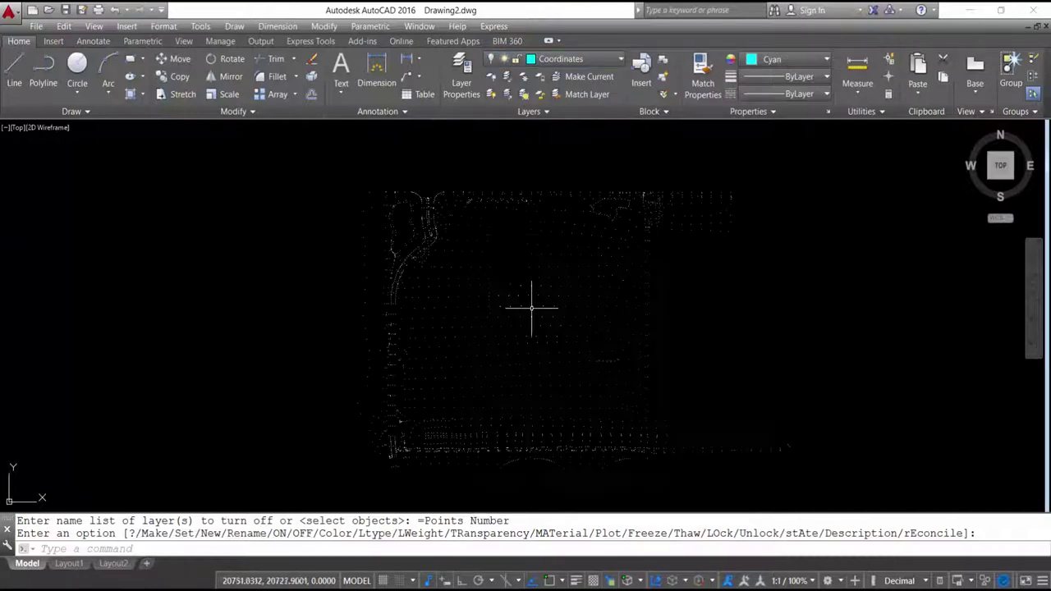
{"action": "left_click", "coordinate": [559, 66]}
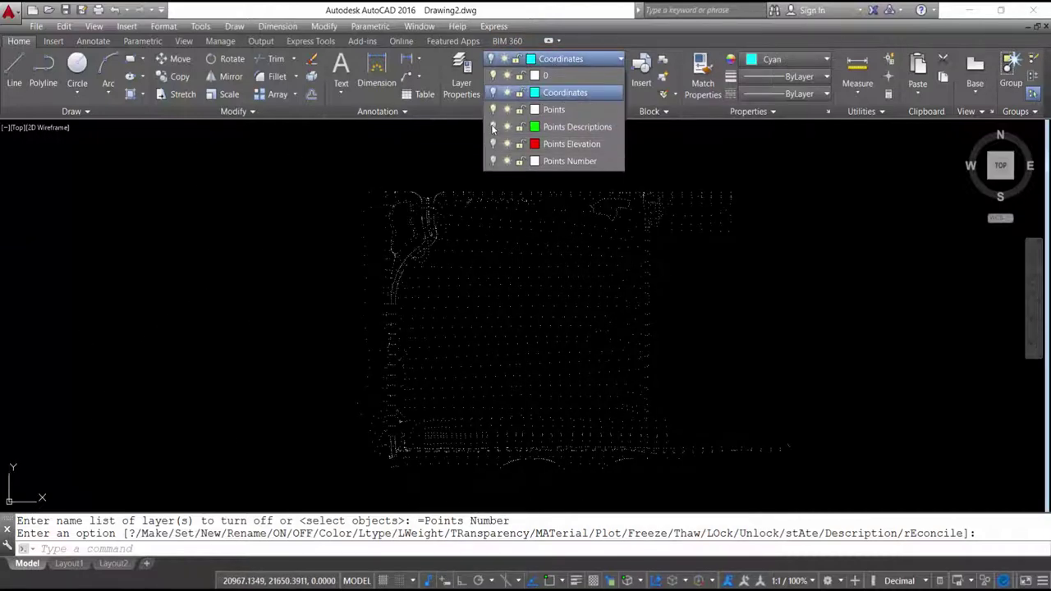
{"action": "left_click", "coordinate": [494, 127]}
{"action": "left_click", "coordinate": [494, 92]}
{"action": "left_click", "coordinate": [493, 144]}
{"action": "left_click", "coordinate": [494, 161]}
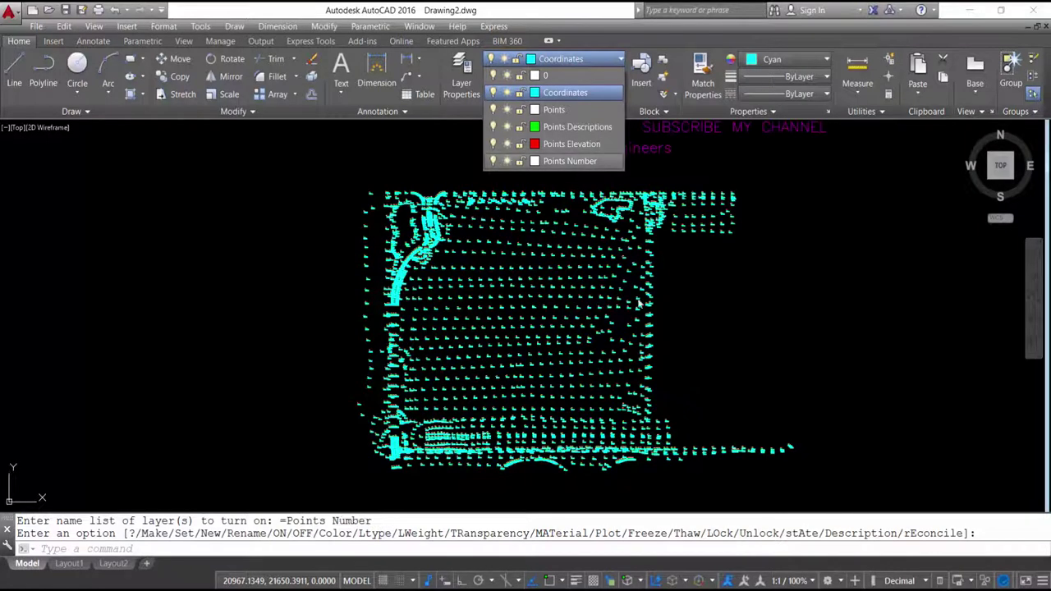
{"action": "scroll", "coordinate": [480, 287], "scroll_direction": "down", "scroll_amount": 2}
{"action": "scroll", "coordinate": [480, 287], "scroll_direction": "up", "scroll_amount": 4}
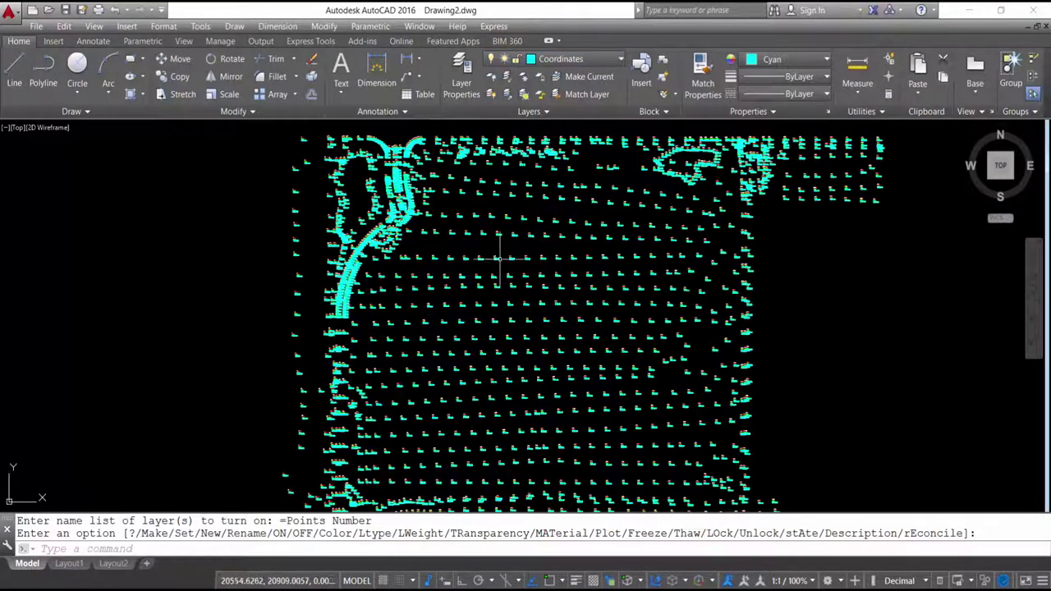
{"action": "scroll", "coordinate": [626, 474], "scroll_direction": "up", "scroll_amount": 1}
{"action": "key", "text": "alt+Tab"}
Paste and run the copied layer command in AutoCAD's command line
{"action": "scroll", "coordinate": [543, 280], "scroll_direction": "up", "scroll_amount": 3}
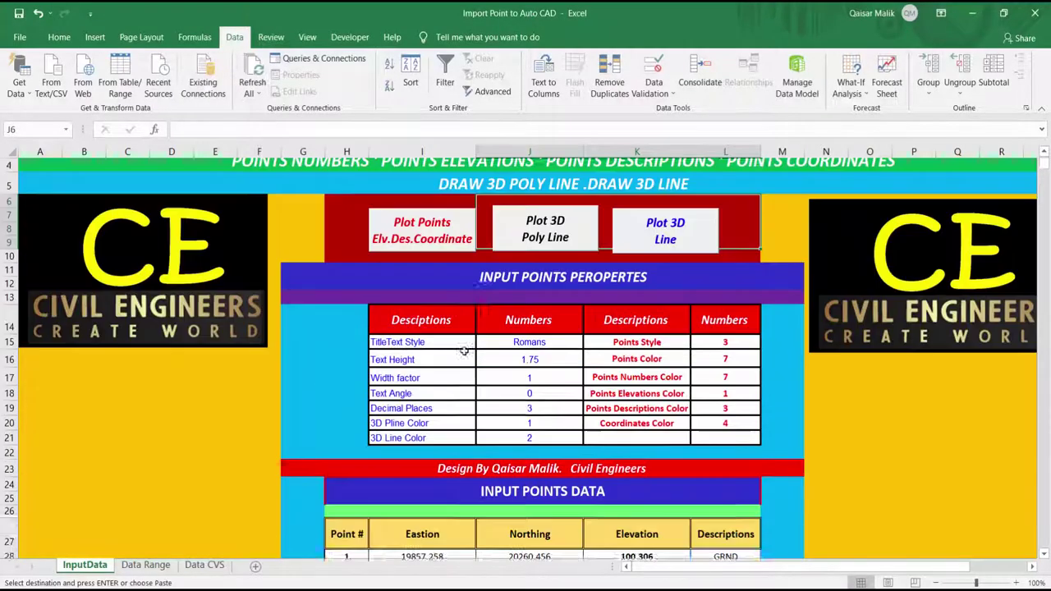
{"action": "scroll", "coordinate": [542, 280], "scroll_direction": "up", "scroll_amount": 1}
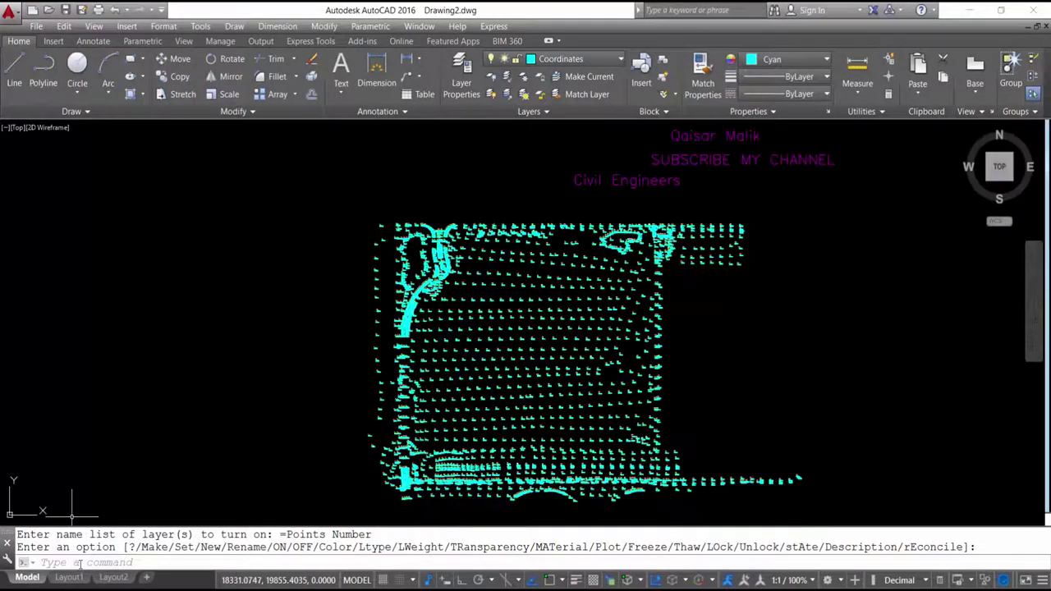
{"action": "right_click", "coordinate": [80, 563]}
{"action": "left_click", "coordinate": [116, 513]}
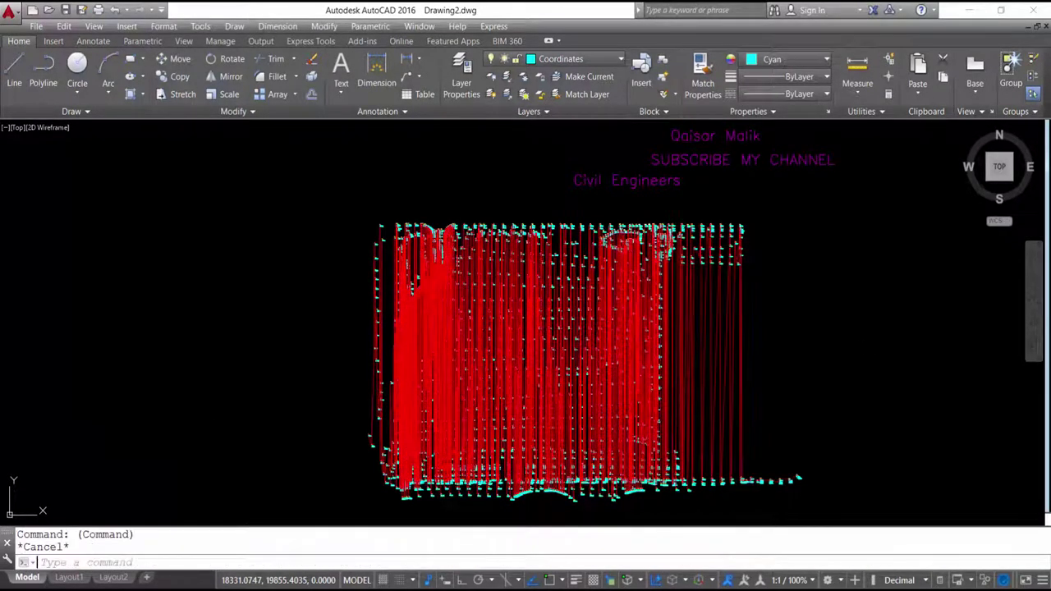
Erase the red 3D polyline through the survey points, then switch back to Excel
{"action": "left_click", "coordinate": [630, 321]}
{"action": "scroll", "coordinate": [518, 272], "scroll_direction": "up", "scroll_amount": 1}
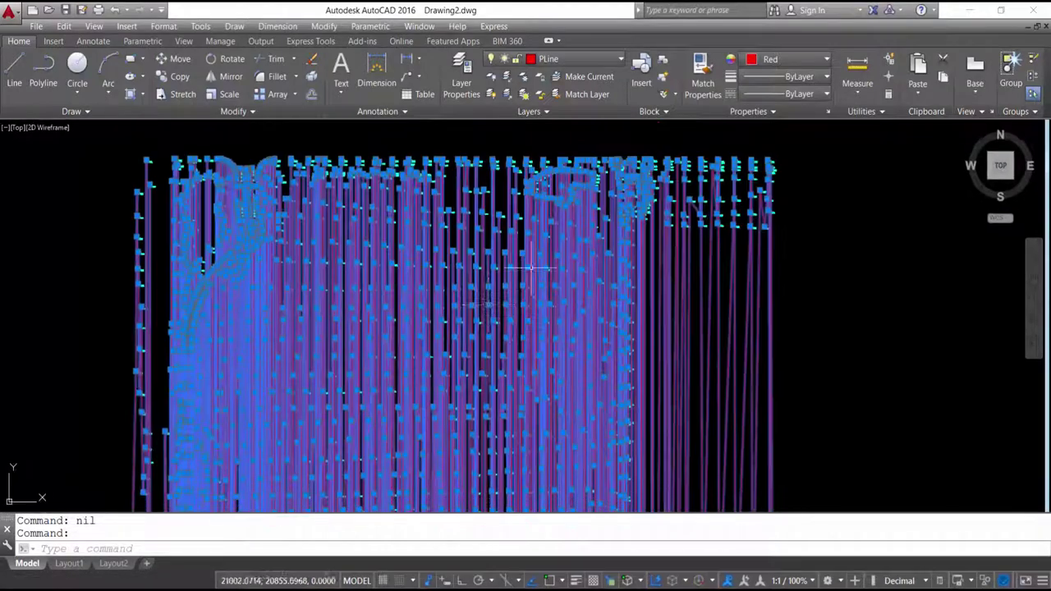
{"action": "scroll", "coordinate": [492, 267], "scroll_direction": "down", "scroll_amount": 1}
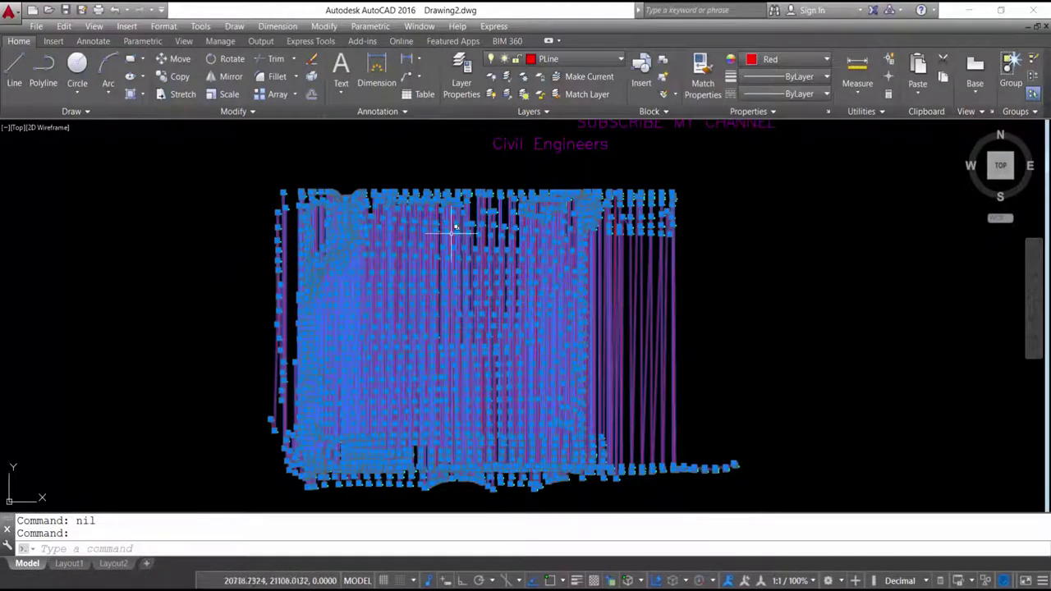
{"action": "key", "text": "Escape"}
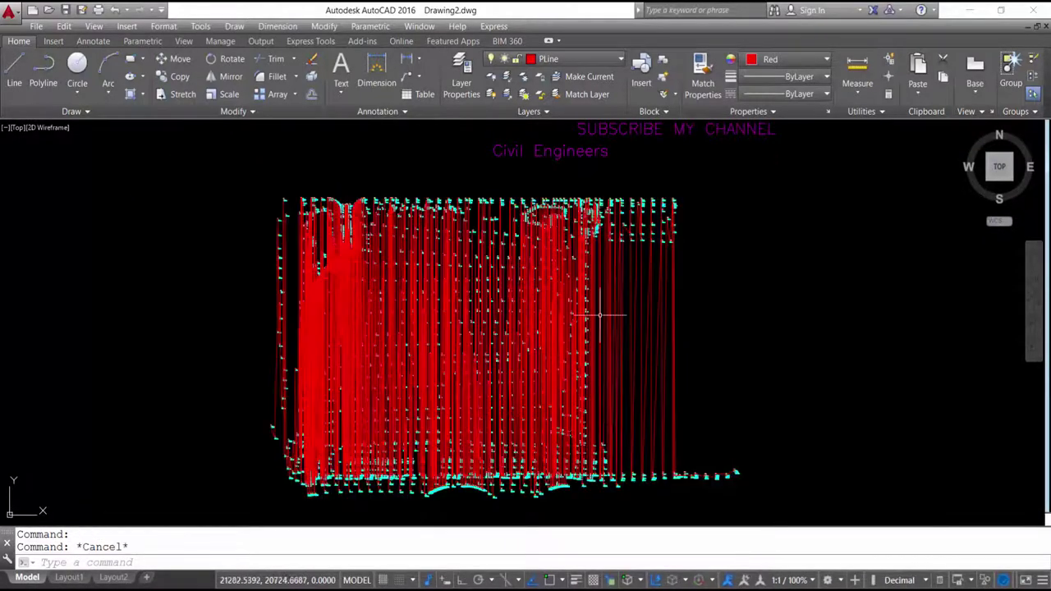
{"action": "left_click", "coordinate": [649, 322]}
{"action": "type", "text": "e"}
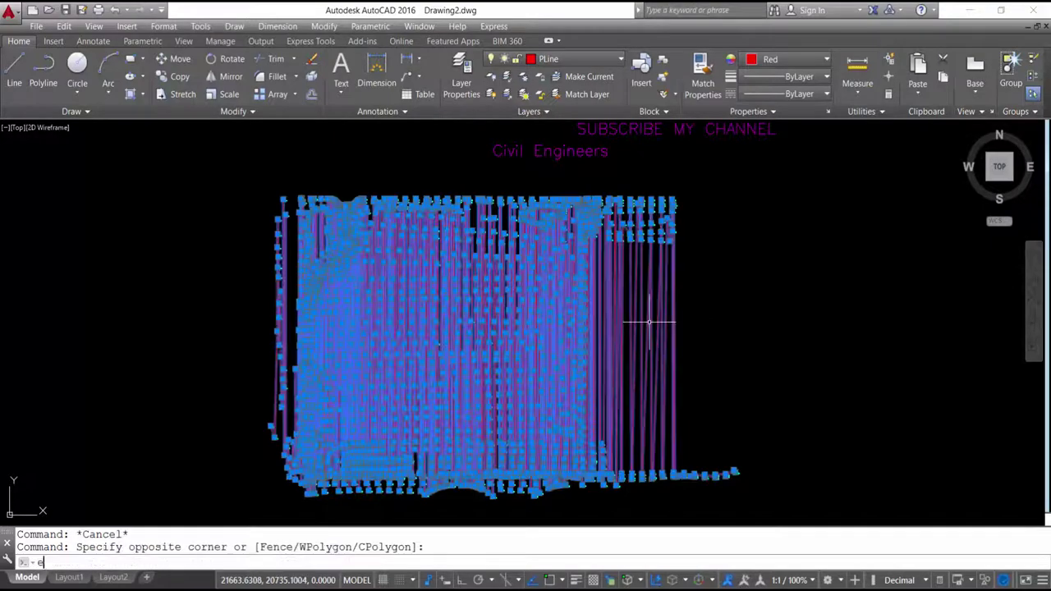
{"action": "key", "text": "Return"}
{"action": "key", "text": "alt+Tab"}
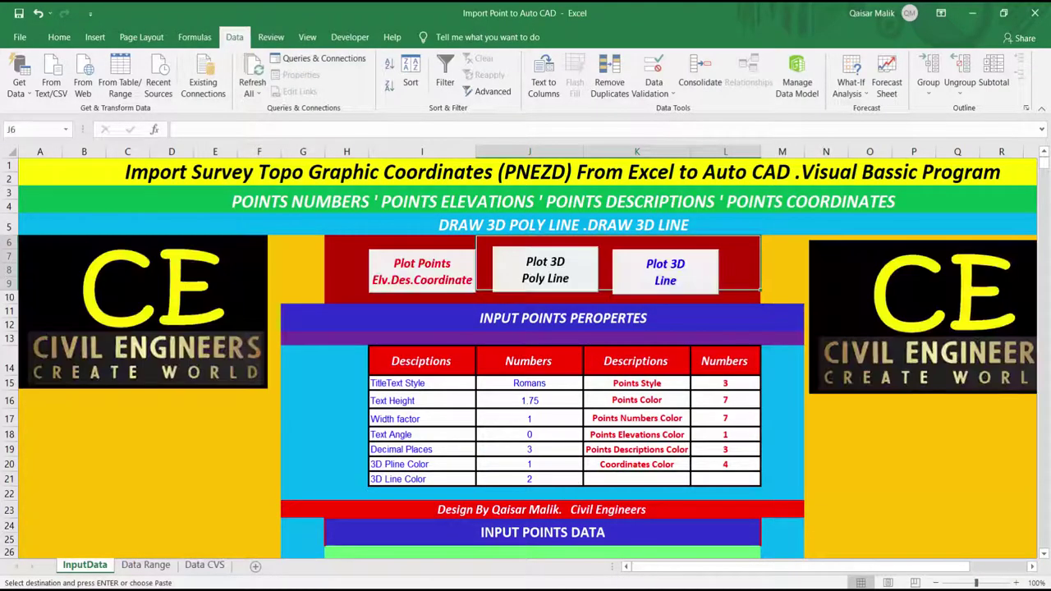
Back in AutoCAD, paste and run the copied 3D line commands to draw the lines
{"action": "key", "text": "alt+Tab"}
{"action": "right_click", "coordinate": [191, 545]}
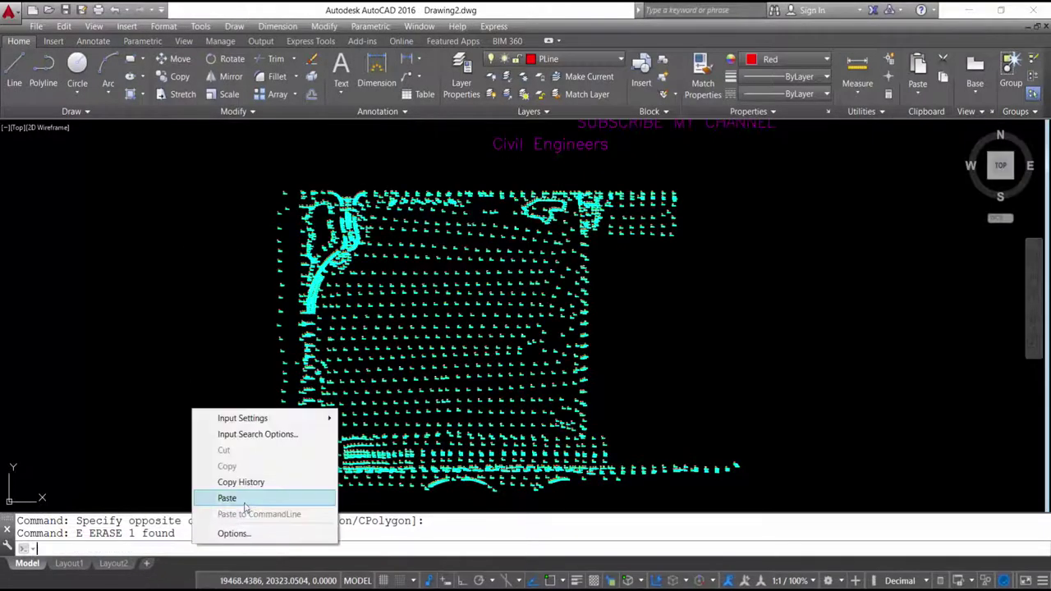
{"action": "left_click", "coordinate": [246, 498]}
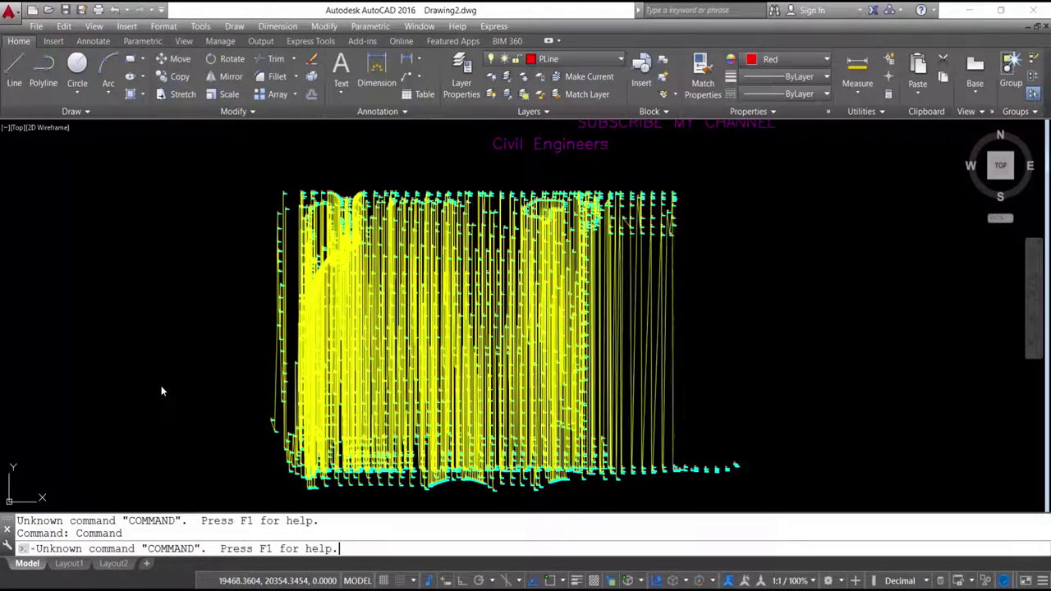
Inspect the new lines on the drawing's right side, then return to Excel
{"action": "scroll", "coordinate": [633, 328], "scroll_direction": "up", "scroll_amount": 3}
{"action": "left_click", "coordinate": [634, 330]}
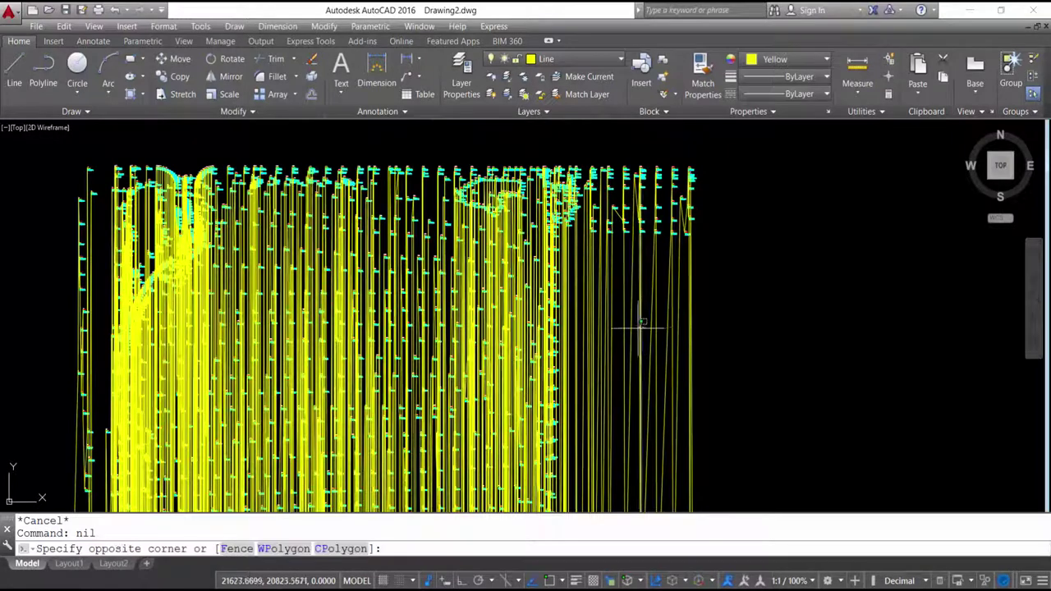
{"action": "left_click", "coordinate": [567, 333]}
{"action": "left_click", "coordinate": [526, 366]}
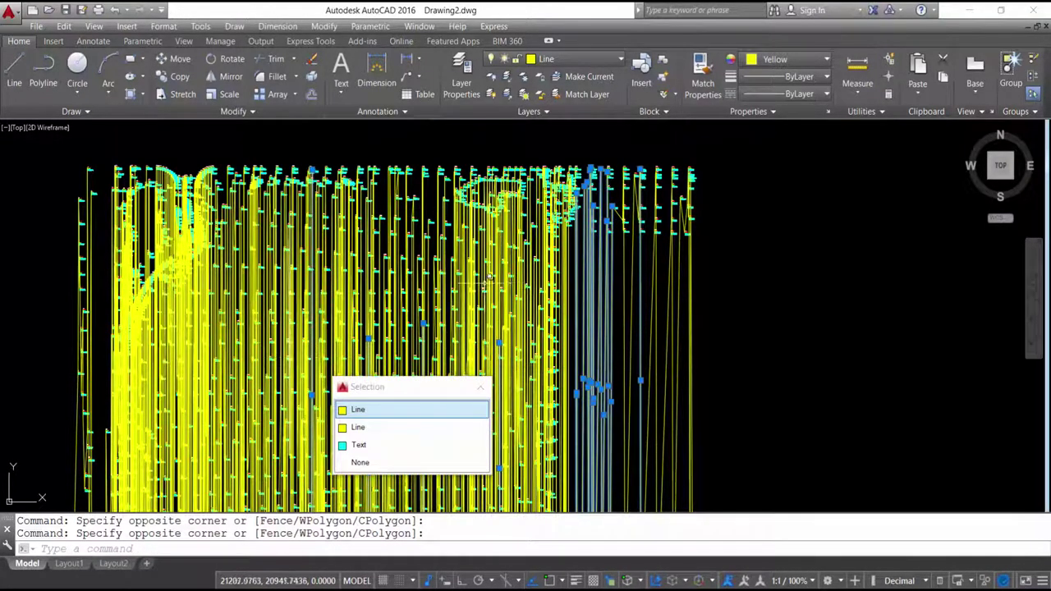
{"action": "scroll", "coordinate": [538, 271], "scroll_direction": "down", "scroll_amount": 2}
{"action": "key", "text": "Escape"}
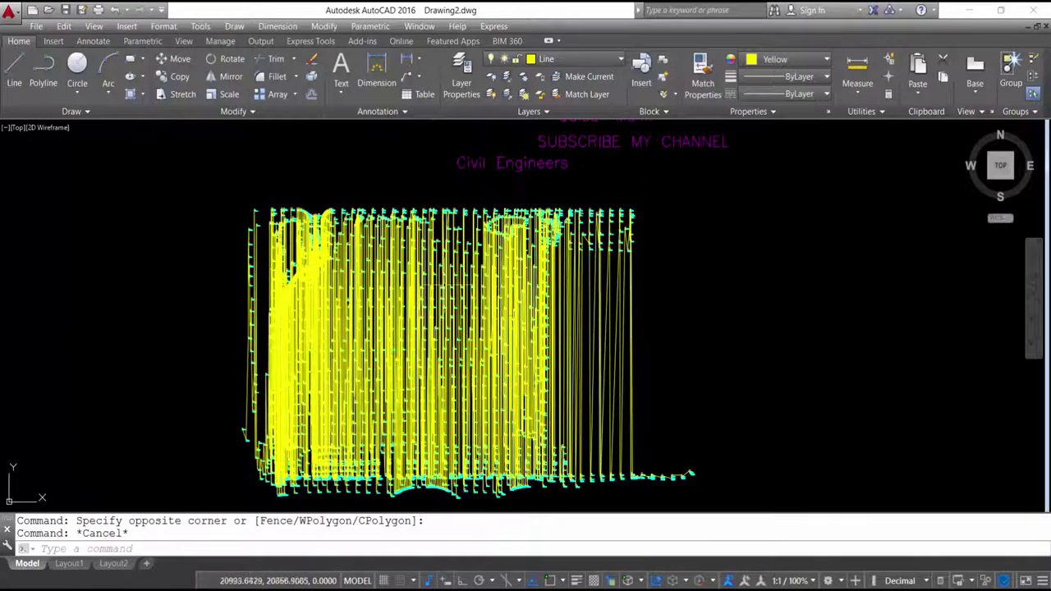
{"action": "scroll", "coordinate": [491, 254], "scroll_direction": "down", "scroll_amount": 2}
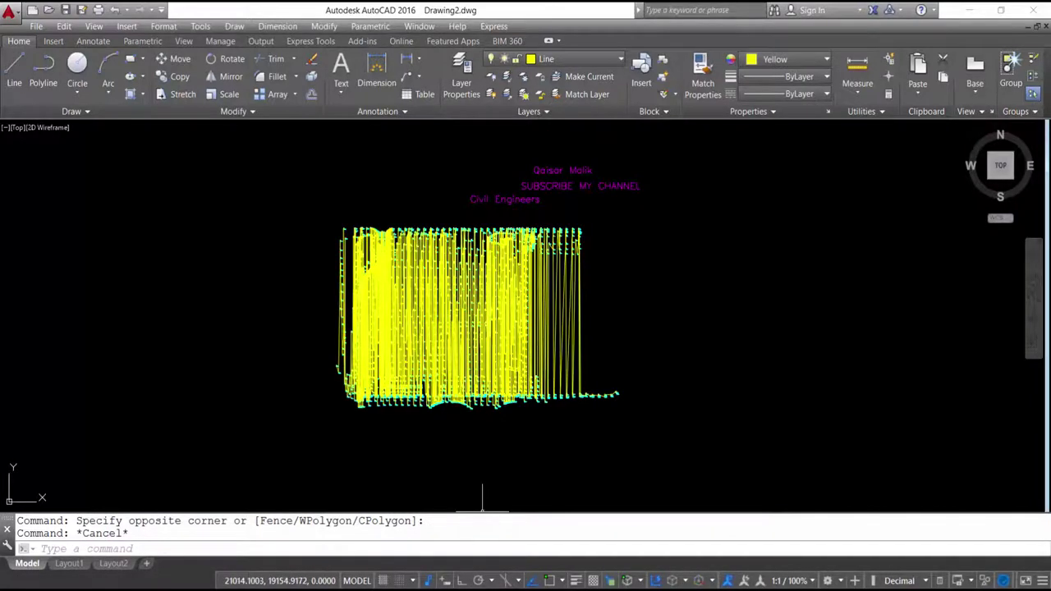
{"action": "key", "text": "alt+Tab"}
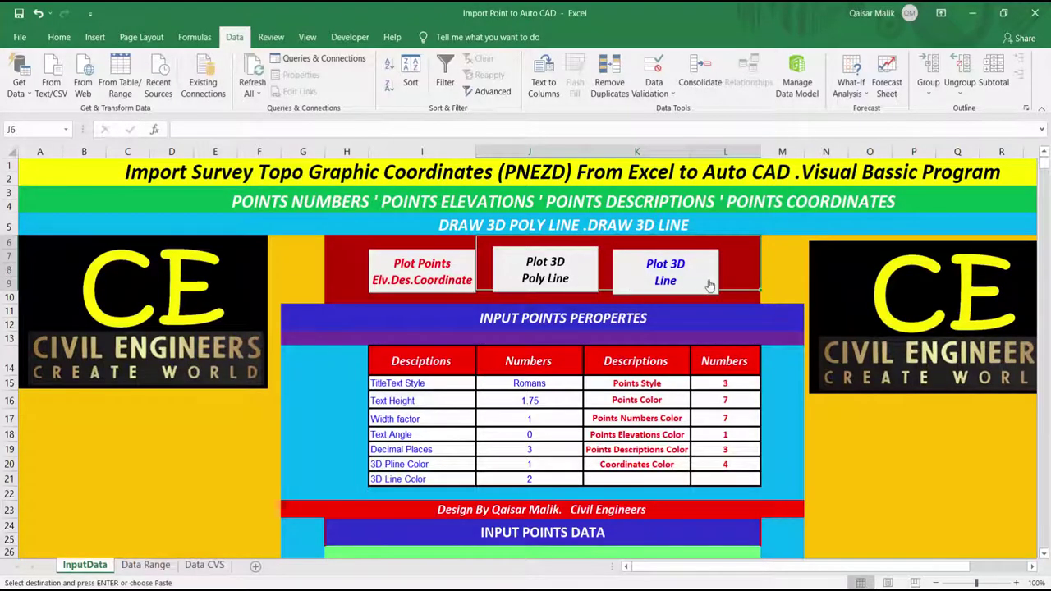
Review the Data Range sheet's settings (3D Pline Color 1, 3D Line Color 2) and generated point commands
{"action": "scroll", "coordinate": [591, 308], "scroll_direction": "down", "scroll_amount": 2}
{"action": "scroll", "coordinate": [575, 304], "scroll_direction": "down", "scroll_amount": 2}
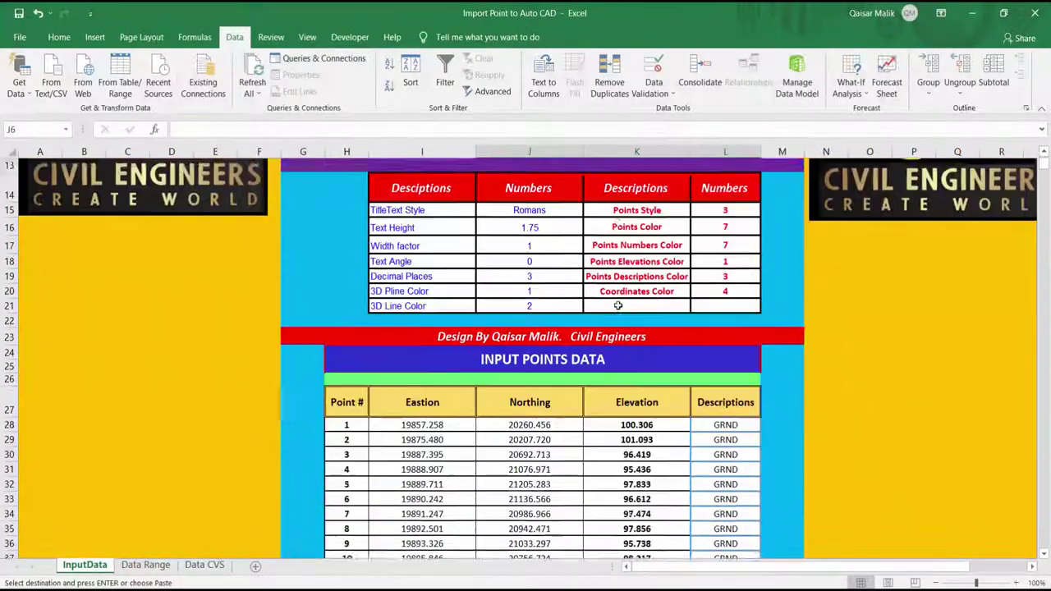
{"action": "scroll", "coordinate": [543, 301], "scroll_direction": "down", "scroll_amount": 1}
{"action": "scroll", "coordinate": [508, 363], "scroll_direction": "down", "scroll_amount": 2}
{"action": "scroll", "coordinate": [513, 313], "scroll_direction": "down", "scroll_amount": 3}
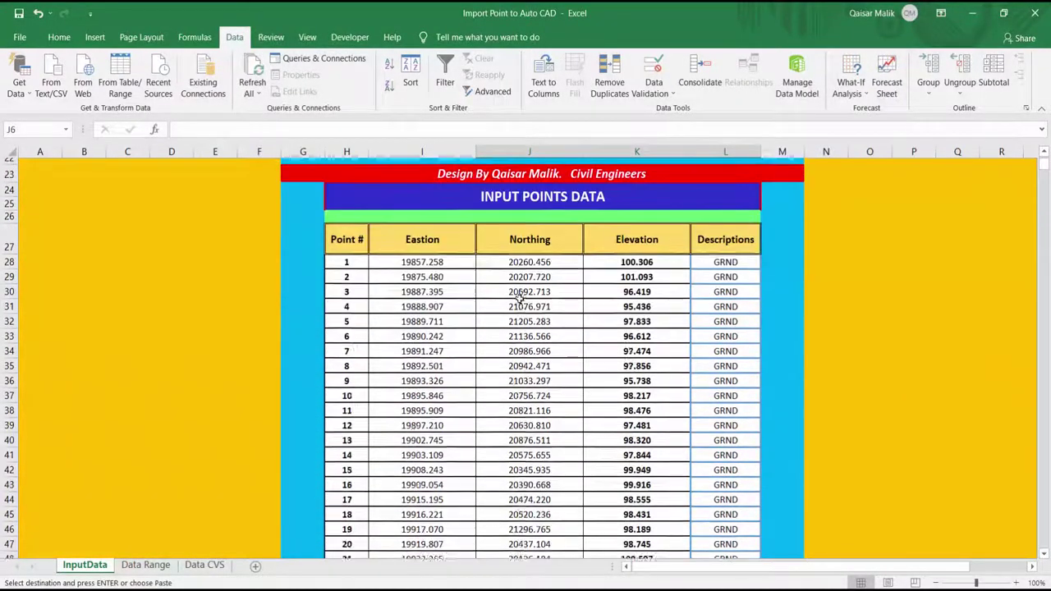
{"action": "left_click", "coordinate": [146, 565]}
{"action": "scroll", "coordinate": [493, 435], "scroll_direction": "up", "scroll_amount": 5}
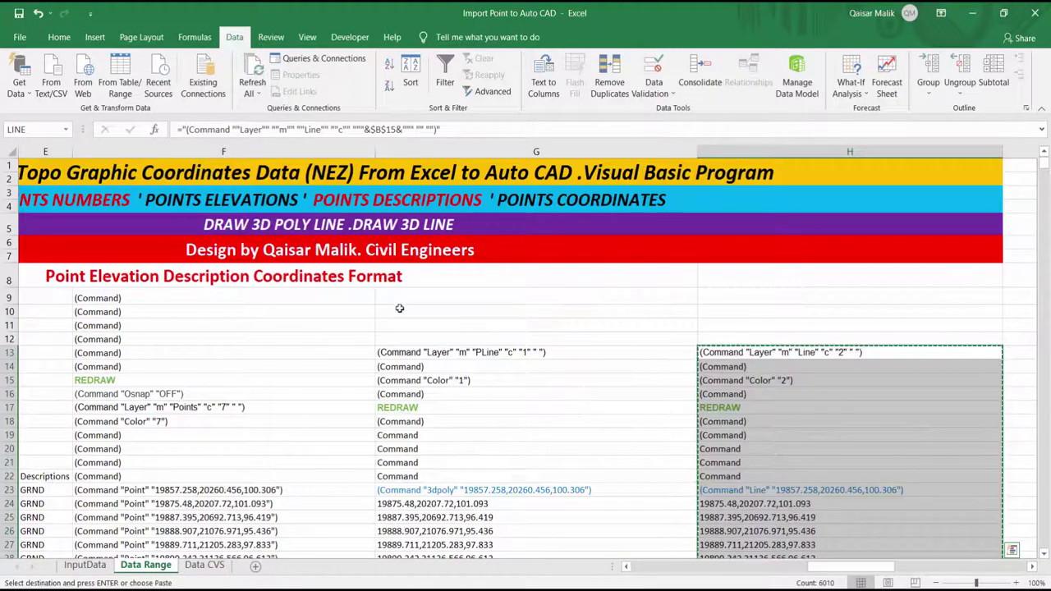
{"action": "scroll", "coordinate": [505, 272], "scroll_direction": "down", "scroll_amount": 2}
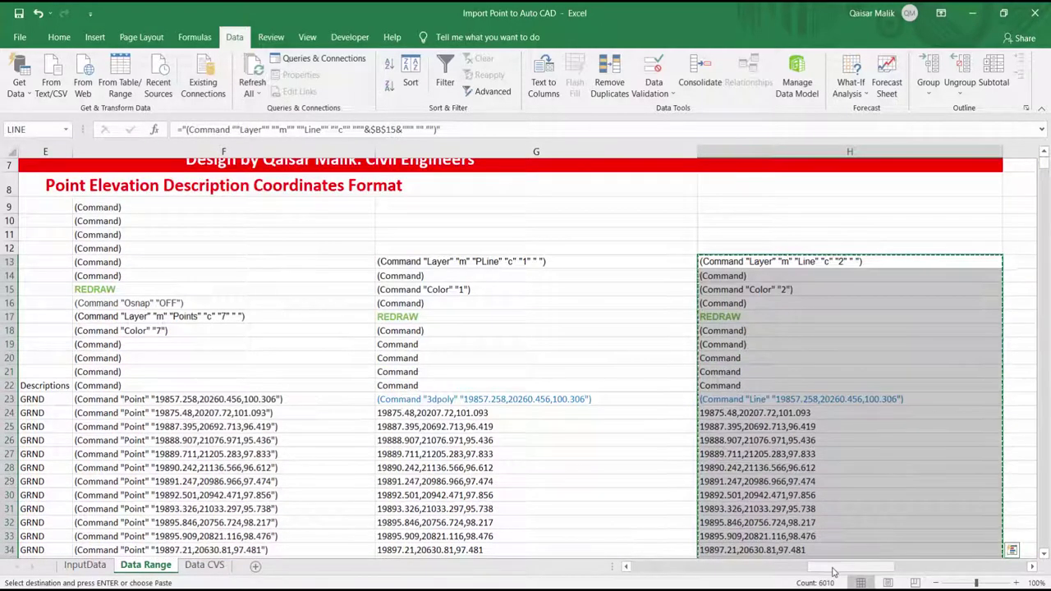
{"action": "left_click_drag", "start_coordinate": [852, 567], "coordinate": [694, 571]}
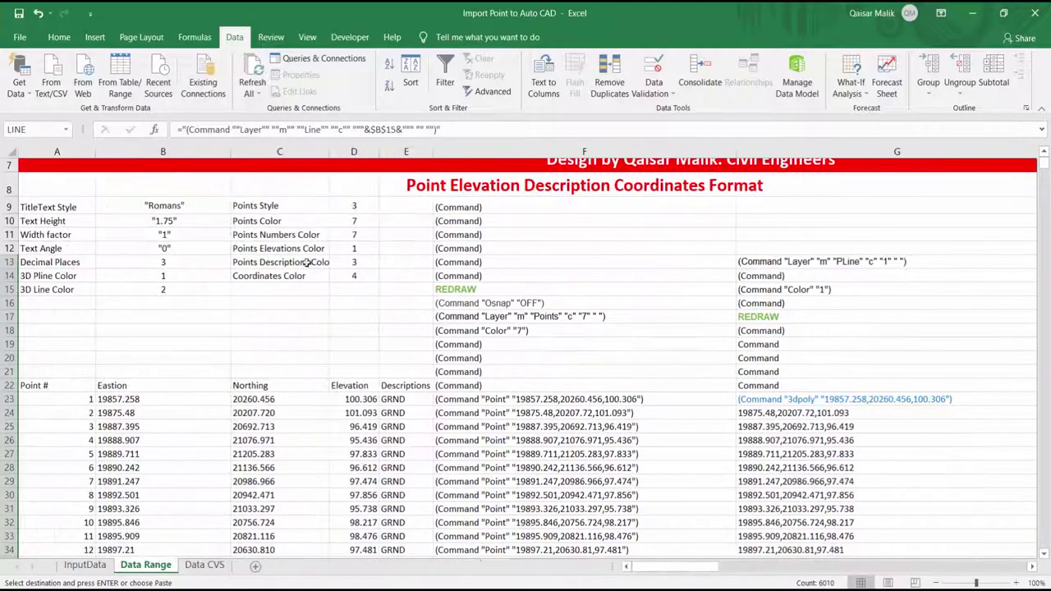
{"action": "scroll", "coordinate": [495, 294], "scroll_direction": "down", "scroll_amount": 6}
{"action": "scroll", "coordinate": [391, 229], "scroll_direction": "down", "scroll_amount": 7}
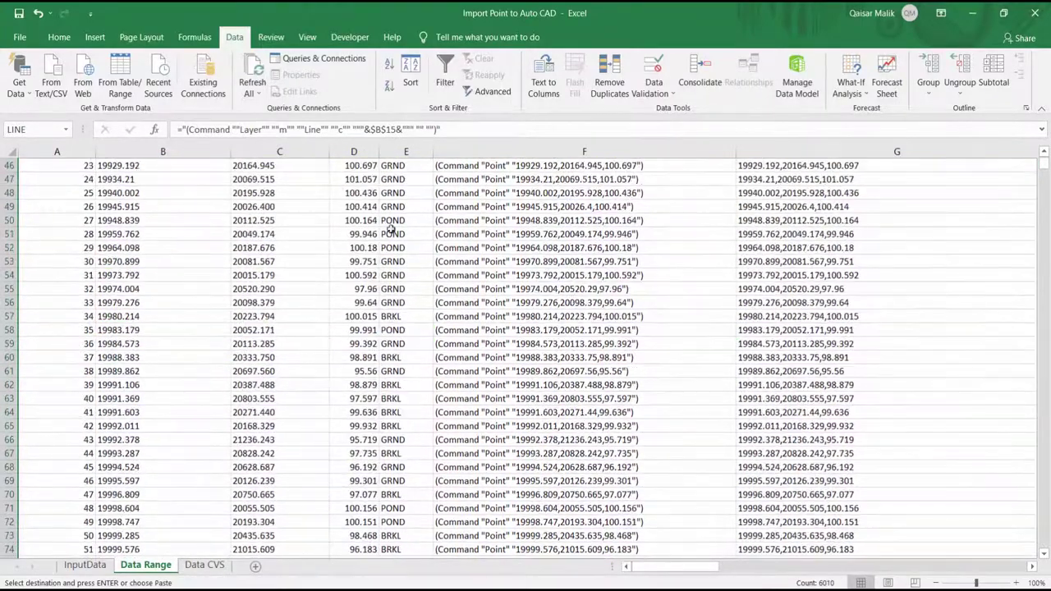
{"action": "scroll", "coordinate": [712, 387], "scroll_direction": "up", "scroll_amount": 6}
{"action": "scroll", "coordinate": [695, 300], "scroll_direction": "up", "scroll_amount": 7}
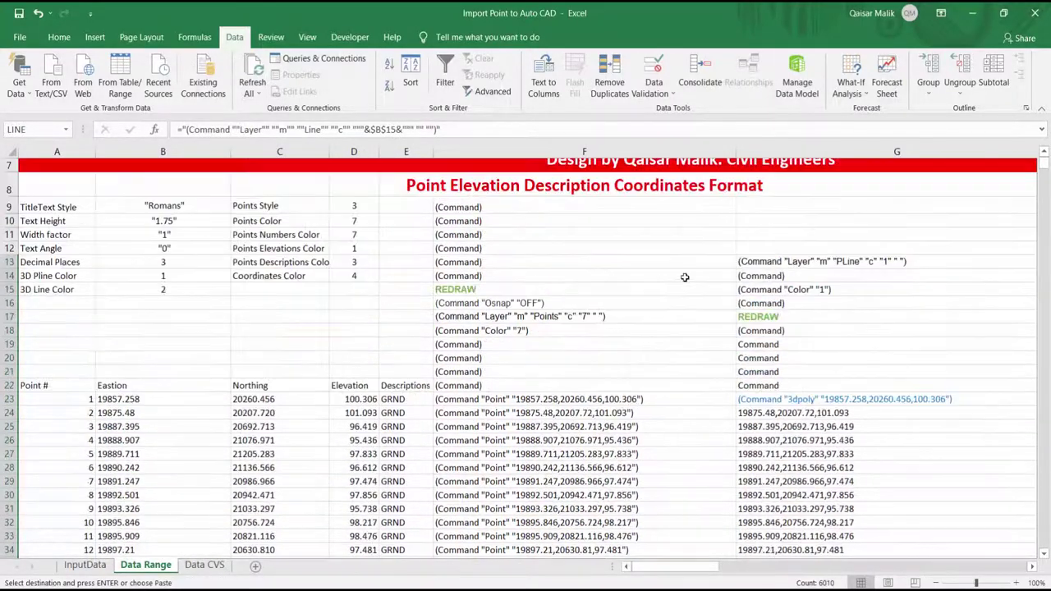
Copy the easting, northing, elevation and description in B2:E9 of the Data CVS sheet
{"action": "left_click", "coordinate": [206, 567]}
{"action": "left_click", "coordinate": [191, 276]}
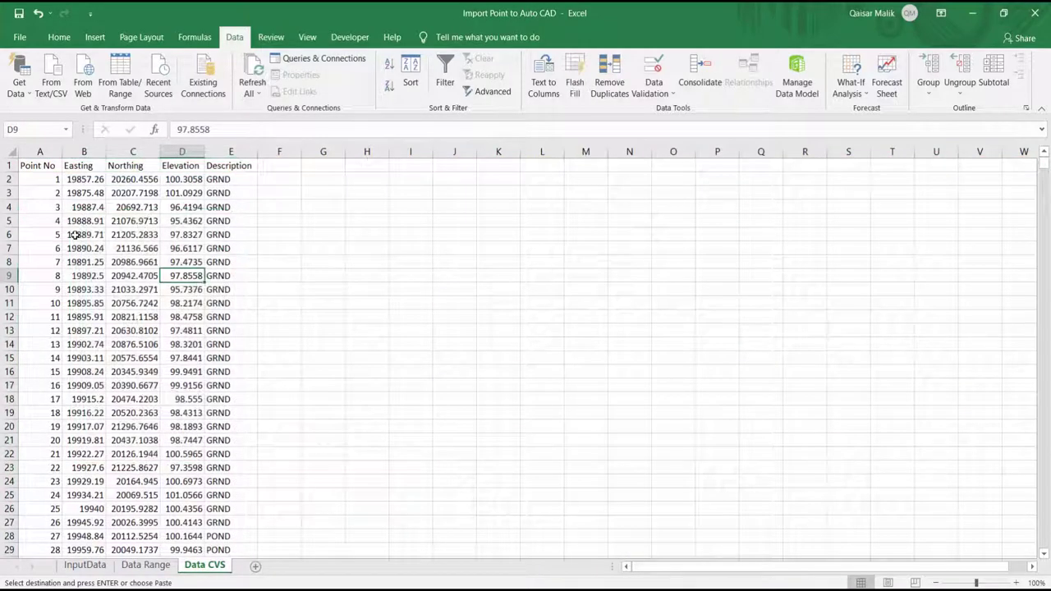
{"action": "left_click_drag", "start_coordinate": [82, 172], "coordinate": [234, 276]}
{"action": "right_click", "coordinate": [170, 245]}
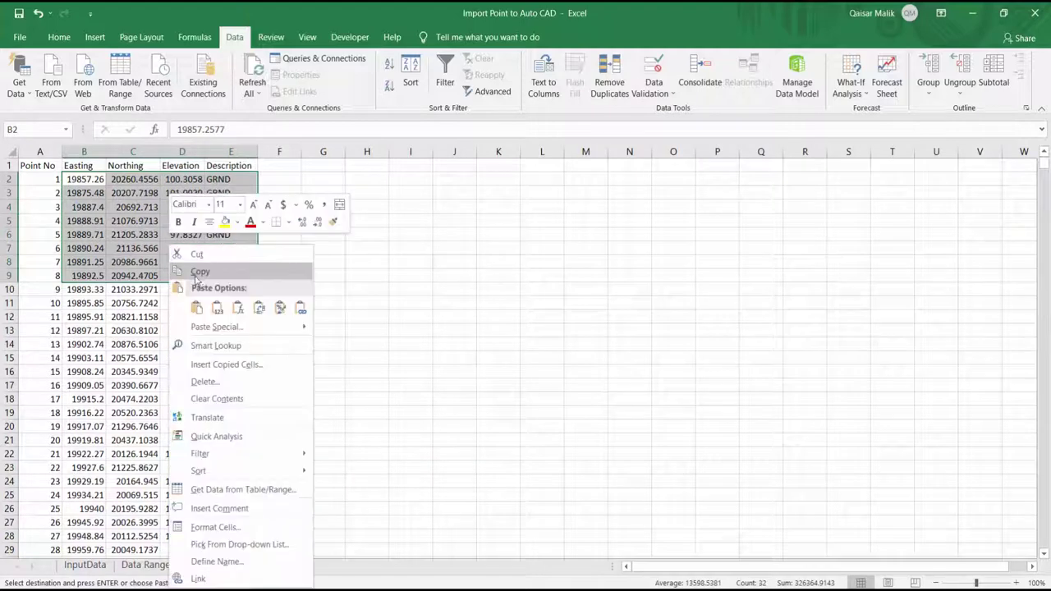
{"action": "left_click", "coordinate": [200, 272]}
Return to the InputData sheet and select cell H28 for point 1
{"action": "left_click", "coordinate": [85, 566]}
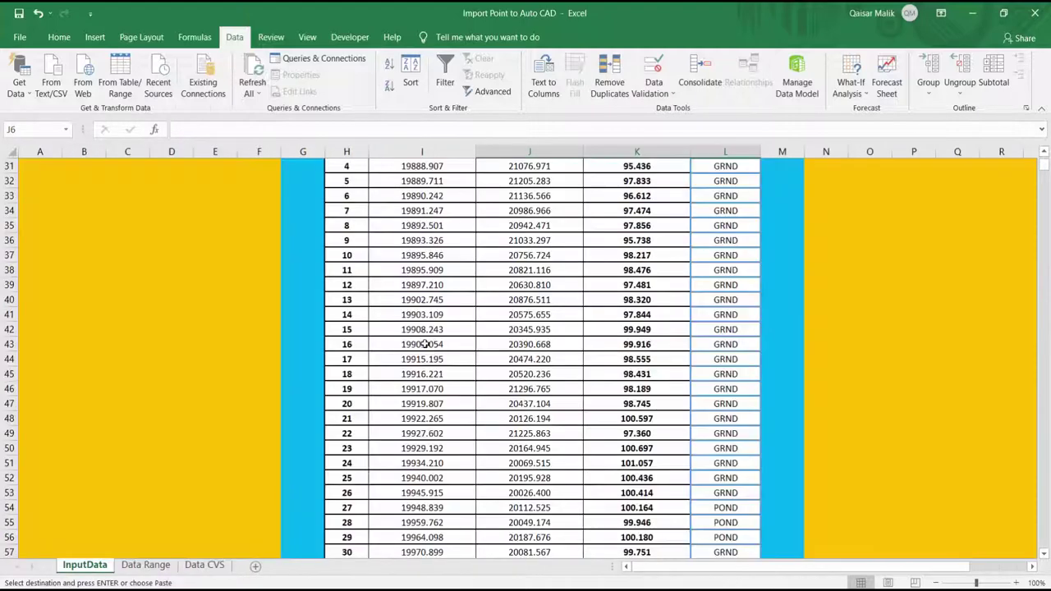
{"action": "scroll", "coordinate": [444, 325], "scroll_direction": "up", "scroll_amount": 5}
{"action": "scroll", "coordinate": [443, 325], "scroll_direction": "up", "scroll_amount": 3}
{"action": "scroll", "coordinate": [337, 439], "scroll_direction": "down", "scroll_amount": 1}
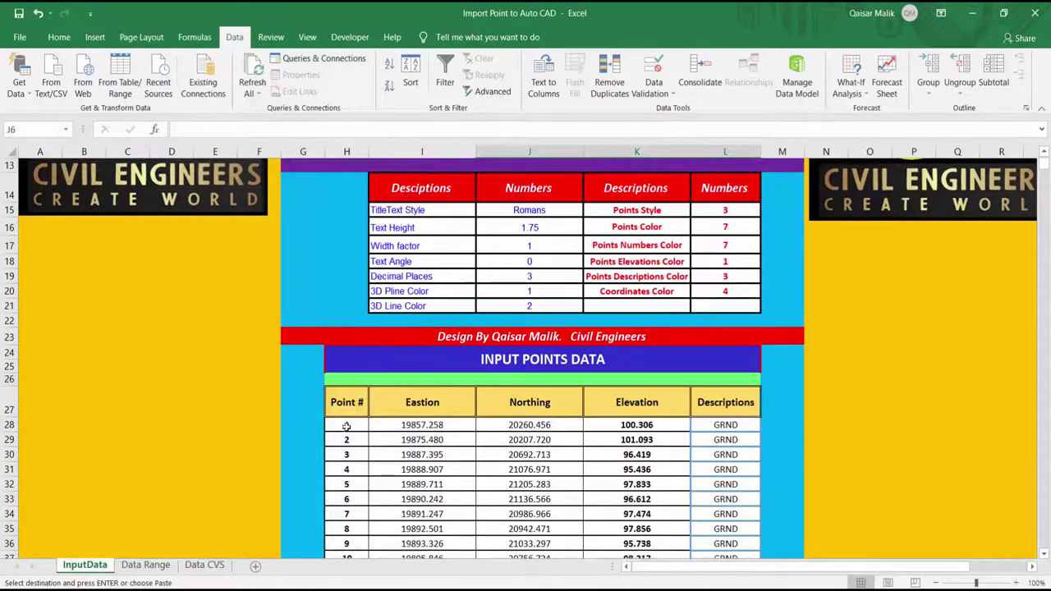
{"action": "left_click", "coordinate": [347, 424]}
{"action": "scroll", "coordinate": [581, 356], "scroll_direction": "down", "scroll_amount": 2}
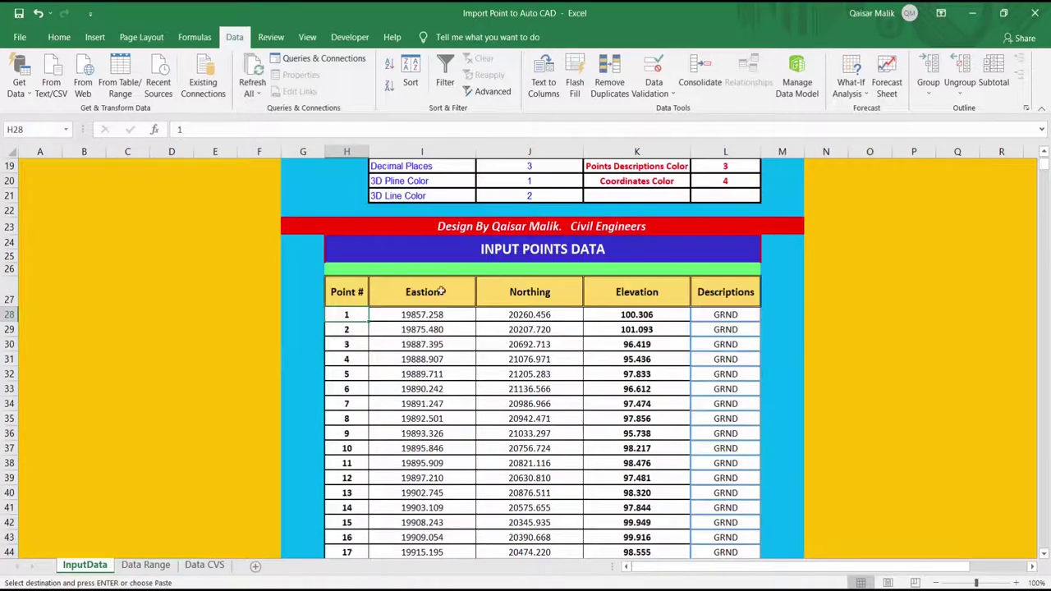
{"action": "scroll", "coordinate": [501, 330], "scroll_direction": "down", "scroll_amount": 5}
{"action": "scroll", "coordinate": [704, 344], "scroll_direction": "down", "scroll_amount": 4}
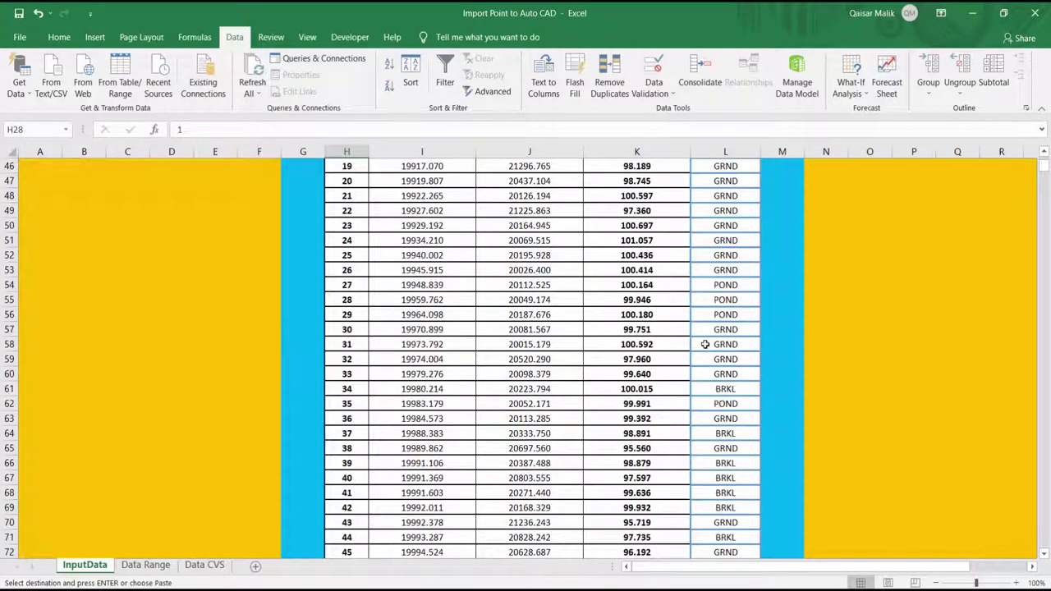
{"action": "scroll", "coordinate": [704, 344], "scroll_direction": "down", "scroll_amount": 10}
{"action": "scroll", "coordinate": [704, 344], "scroll_direction": "down", "scroll_amount": 2}
{"action": "key", "text": "ctrl+BackSpace"}
{"action": "scroll", "coordinate": [704, 344], "scroll_direction": "up", "scroll_amount": 8}
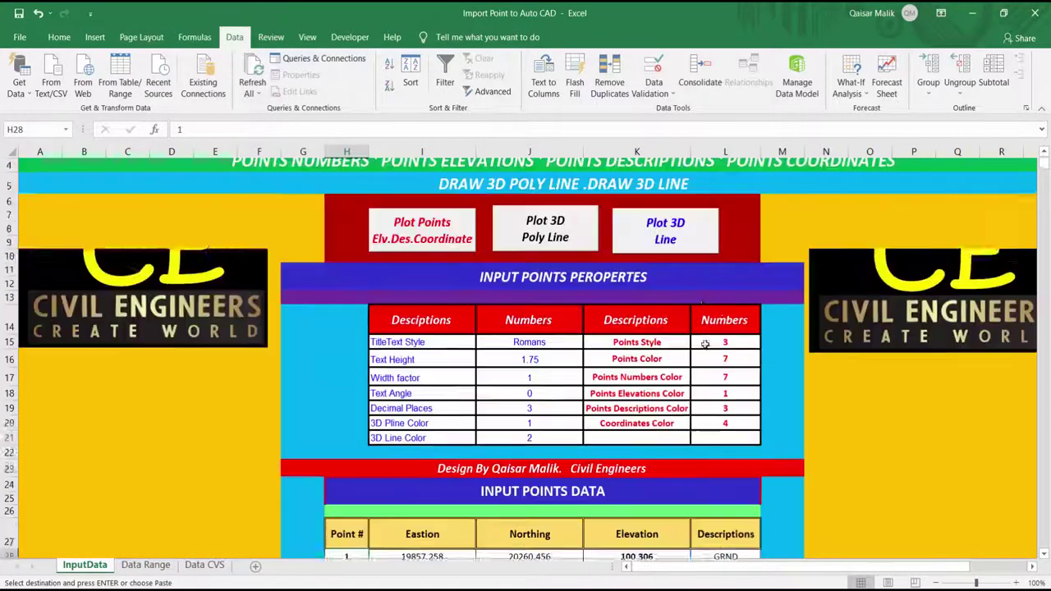
{"action": "scroll", "coordinate": [685, 312], "scroll_direction": "up", "scroll_amount": 1}
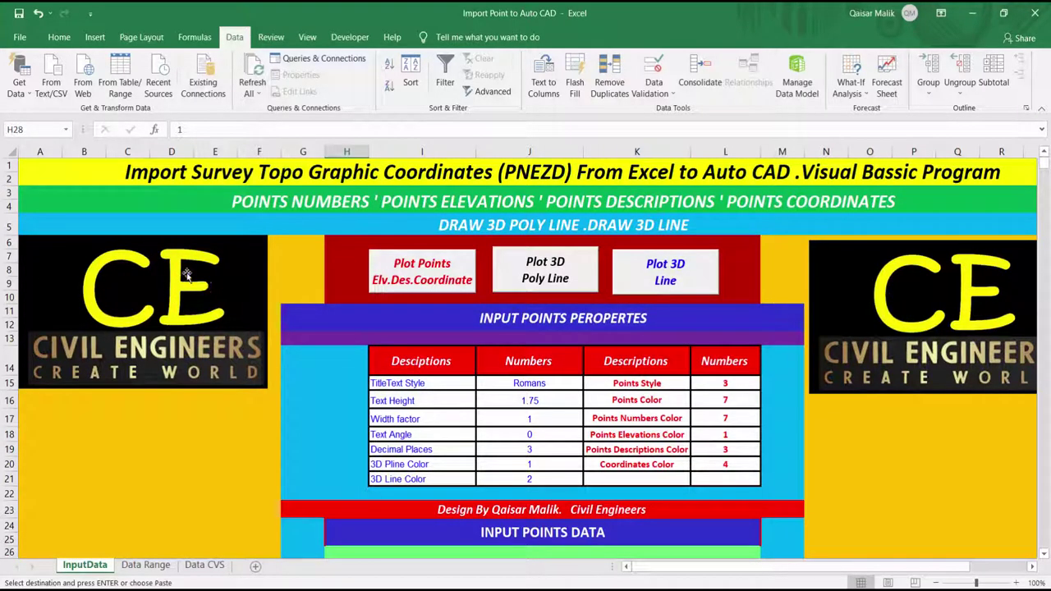